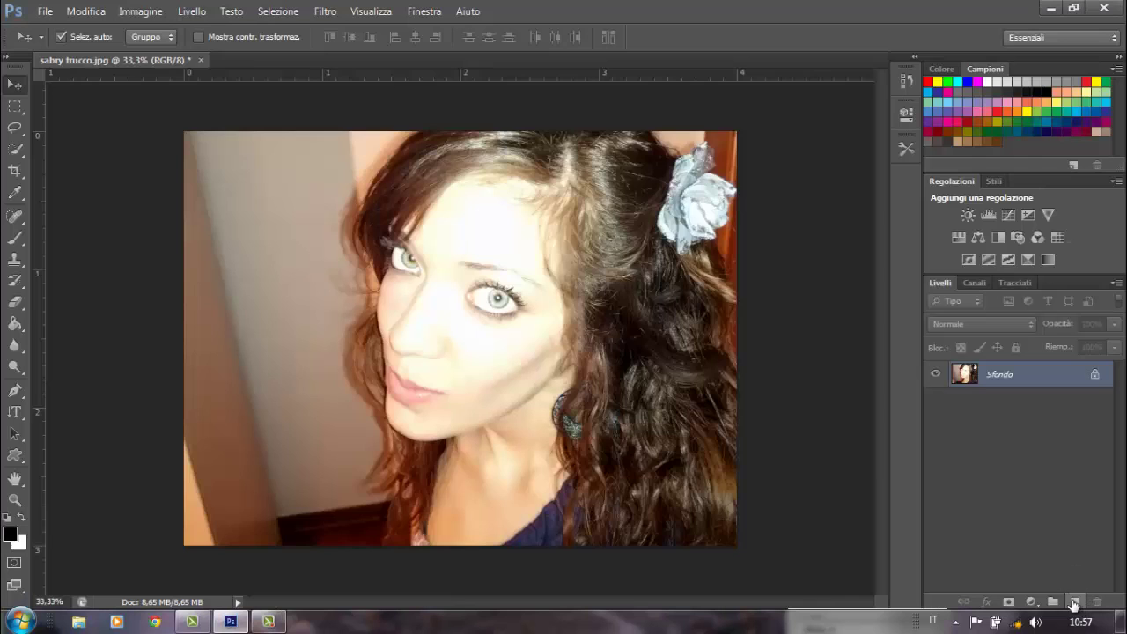
On a new layer, stamp an eyelash brush above the right eye
click(1075, 602)
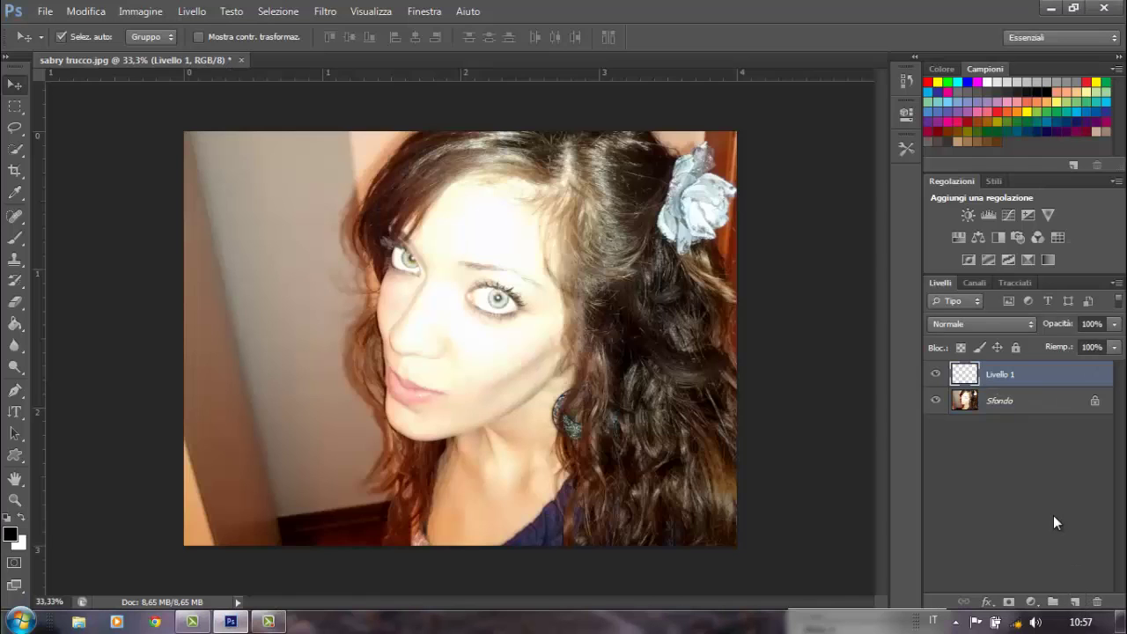
key(ctrl+plus)
key(b)
click(66, 37)
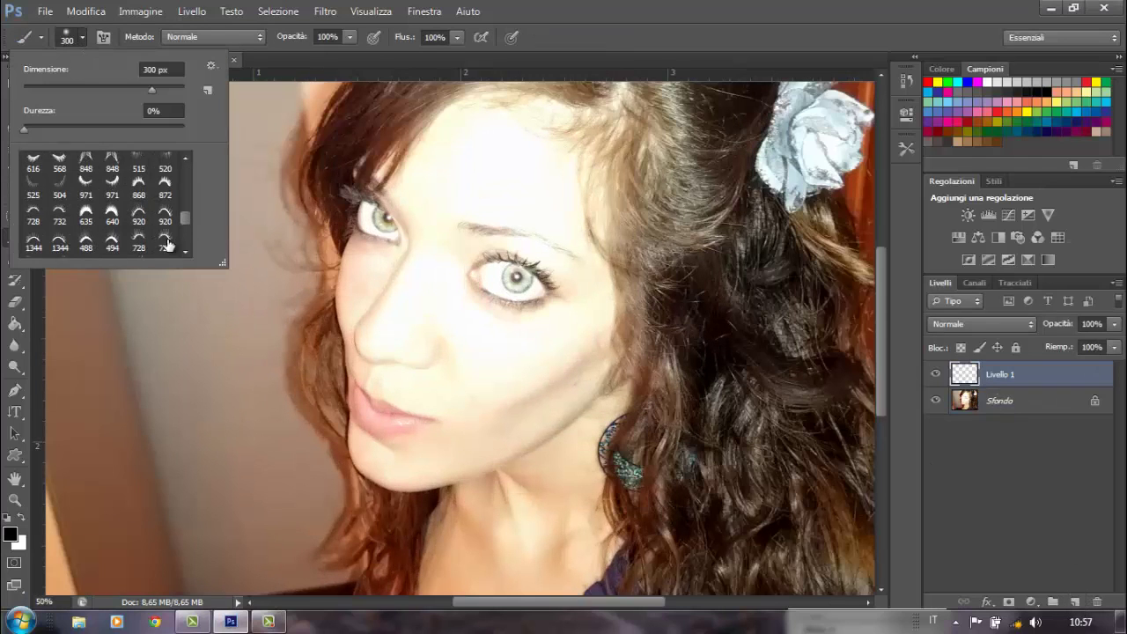
click(165, 185)
click(526, 264)
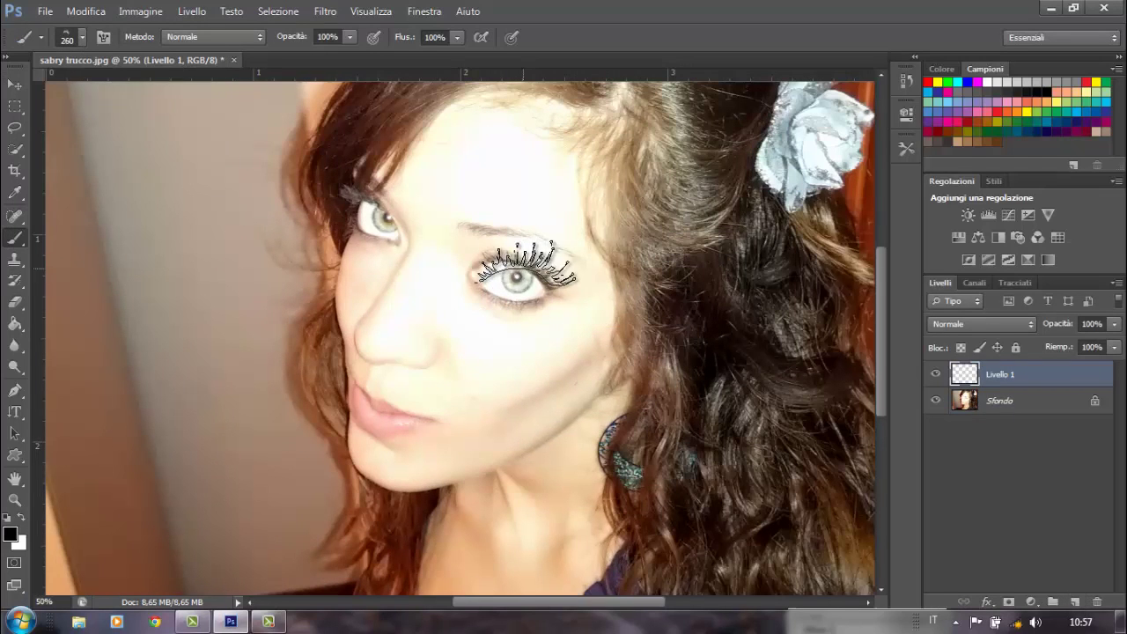
click(522, 266)
Move the upper eyelashes into place and warp them to the upper lid
click(85, 11)
click(215, 313)
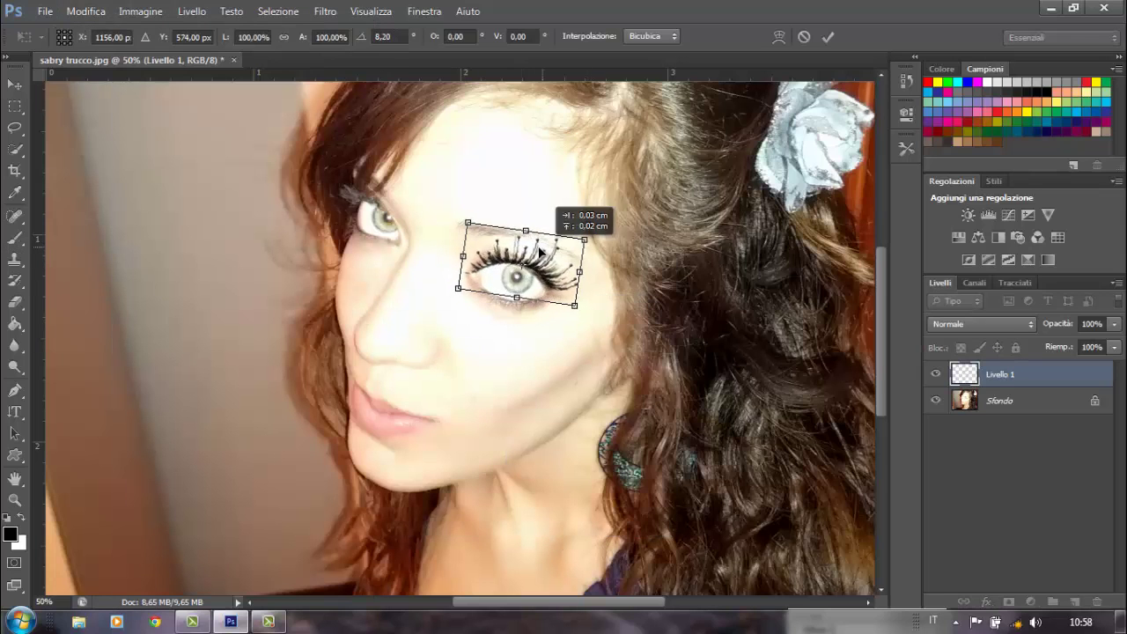
drag(537, 255, 501, 251)
right_click(487, 251)
click(528, 377)
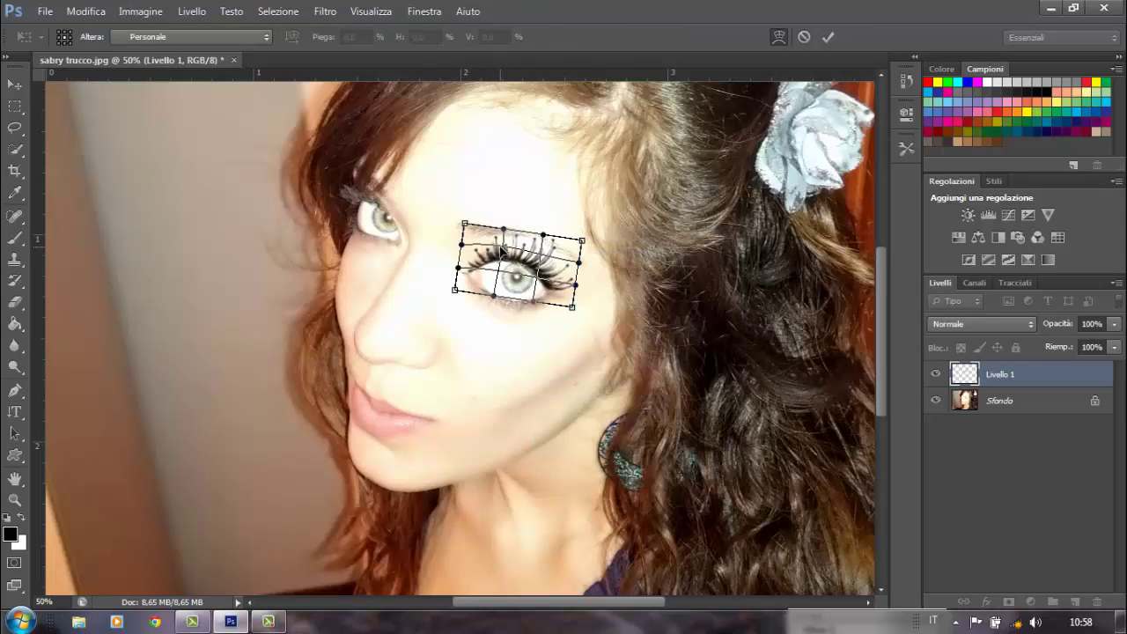
key(Return)
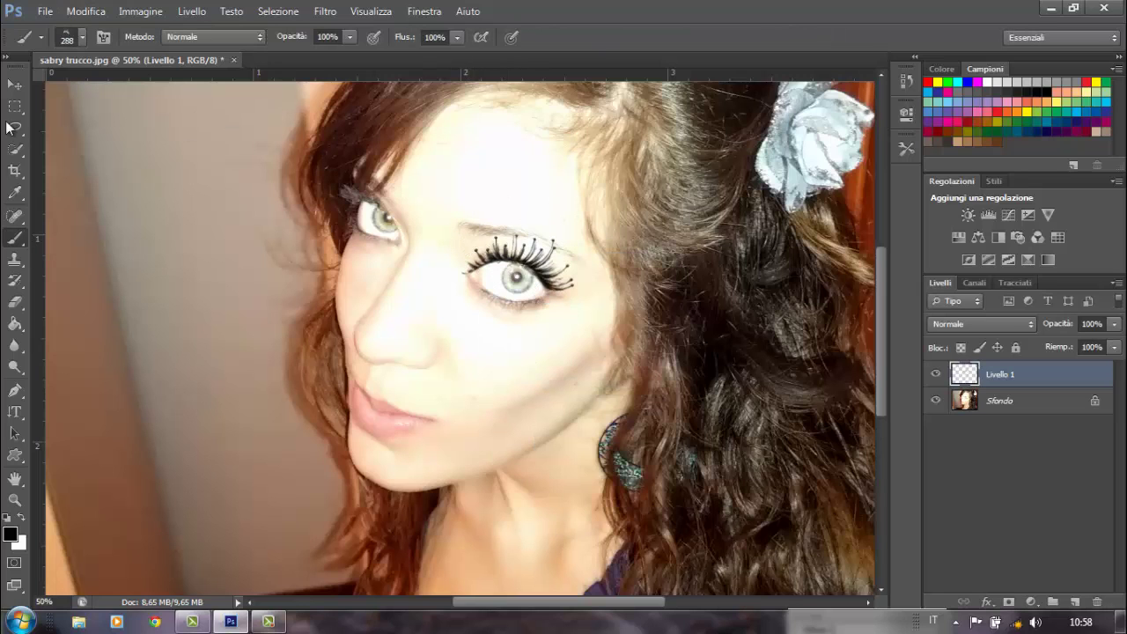
On another new layer, stamp a lower-lash brush under the eye
click(1074, 601)
click(70, 37)
click(113, 231)
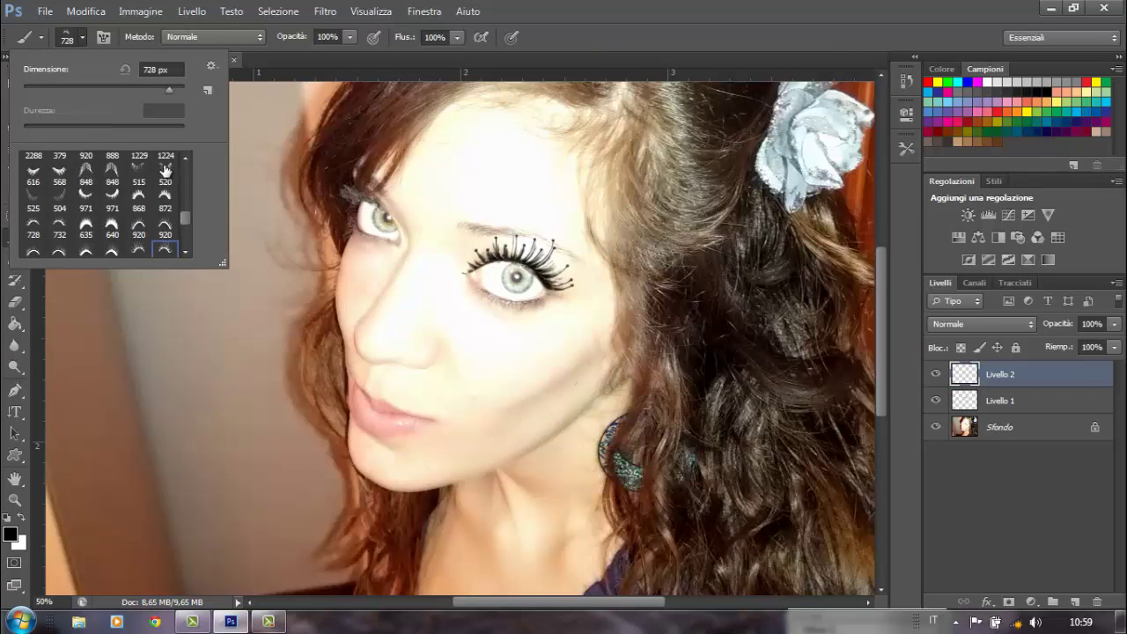
click(483, 305)
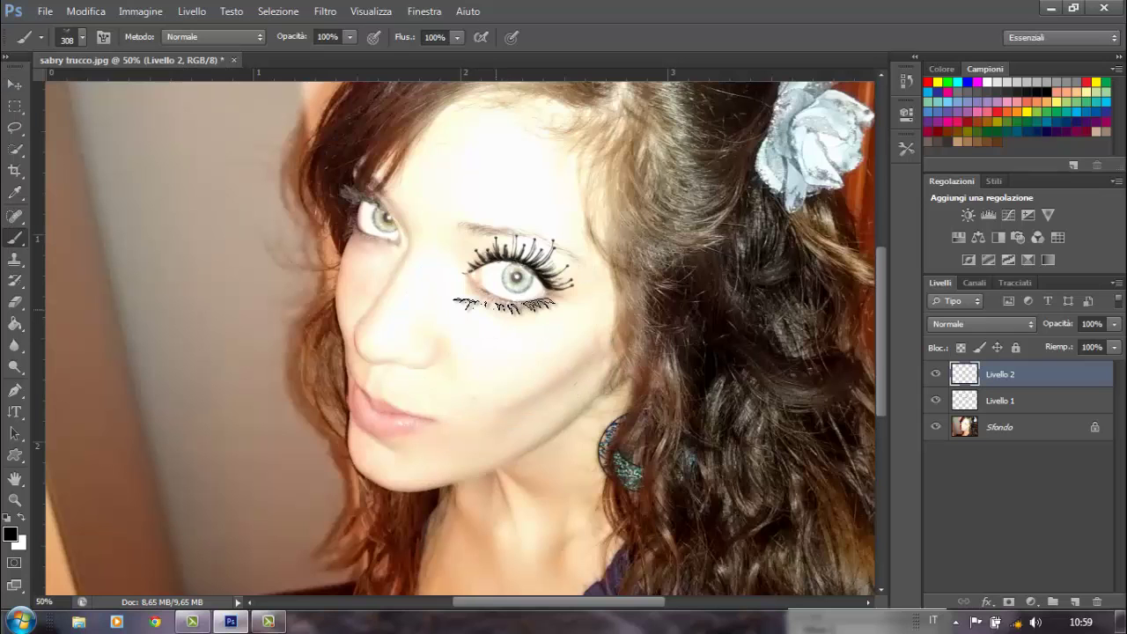
Warp the lower lashes along the lower lid and merge them into the upper-lash layer
click(506, 304)
click(86, 11)
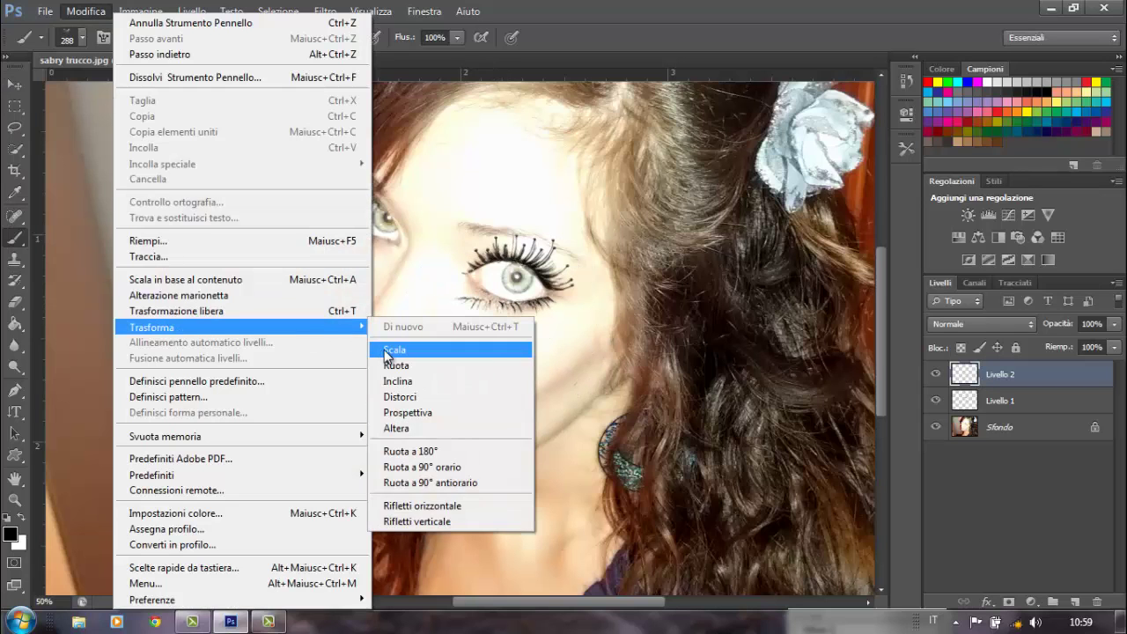
click(408, 412)
right_click(435, 309)
click(518, 435)
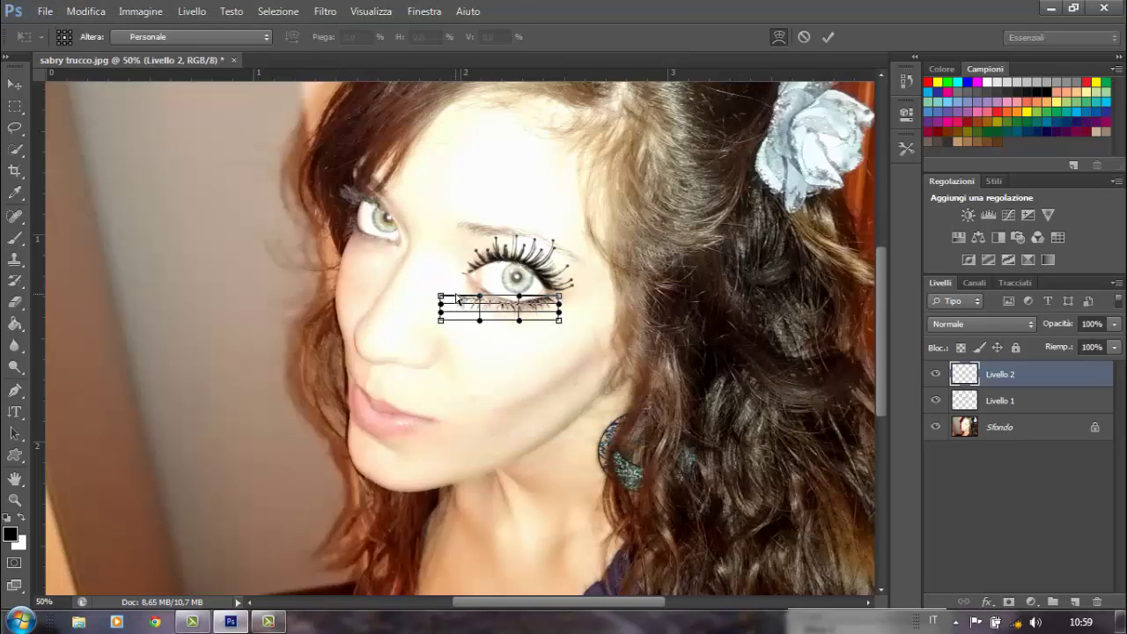
drag(457, 300, 490, 255)
key(Return)
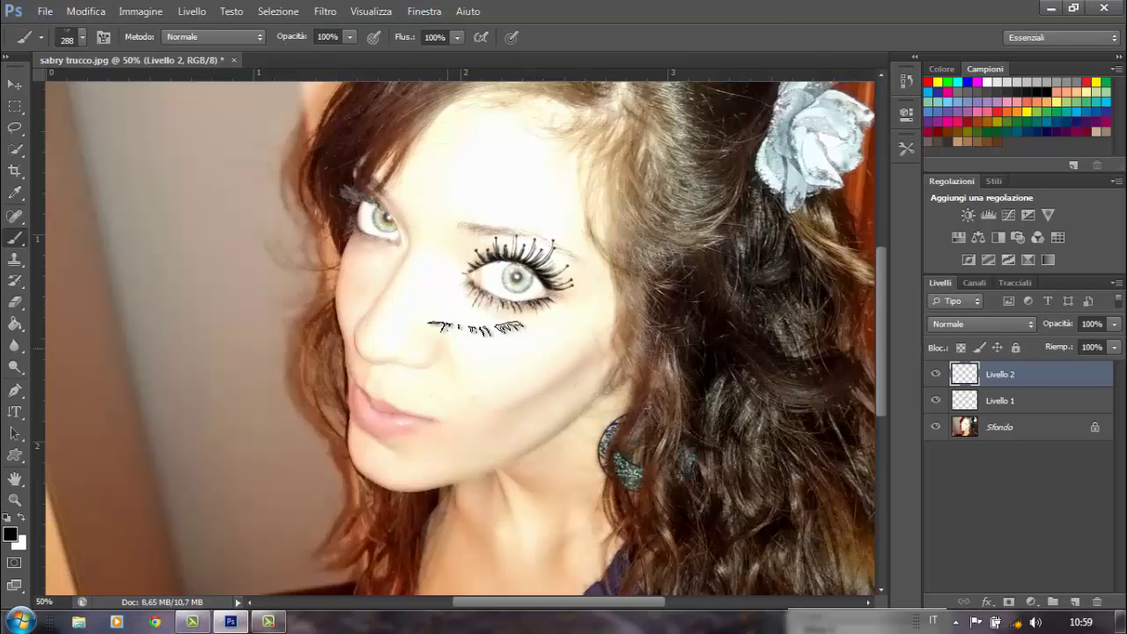
right_click(1032, 374)
click(952, 410)
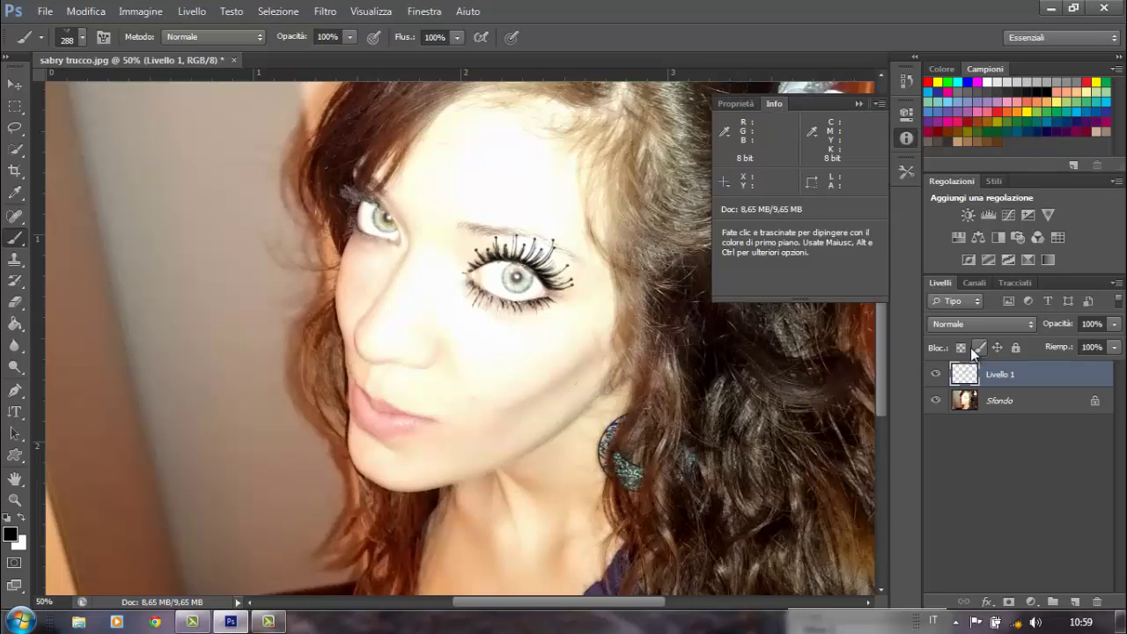
Add a Levels adjustment, tweaking the Rosso channel and setting the Blu white input to 253
click(1031, 601)
click(983, 304)
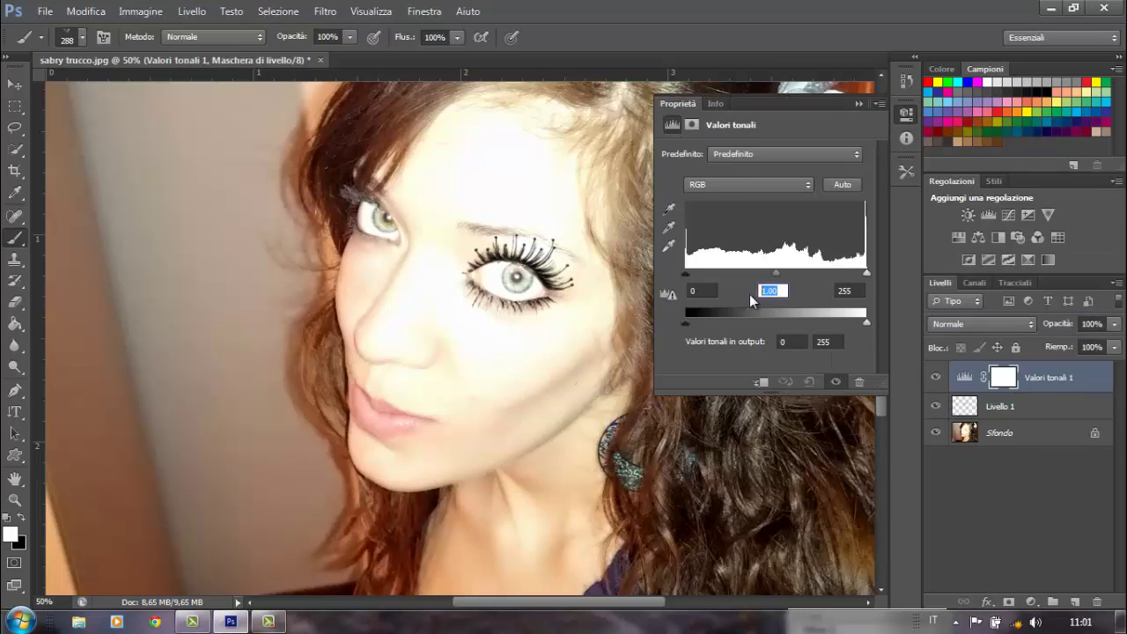
click(775, 184)
click(800, 215)
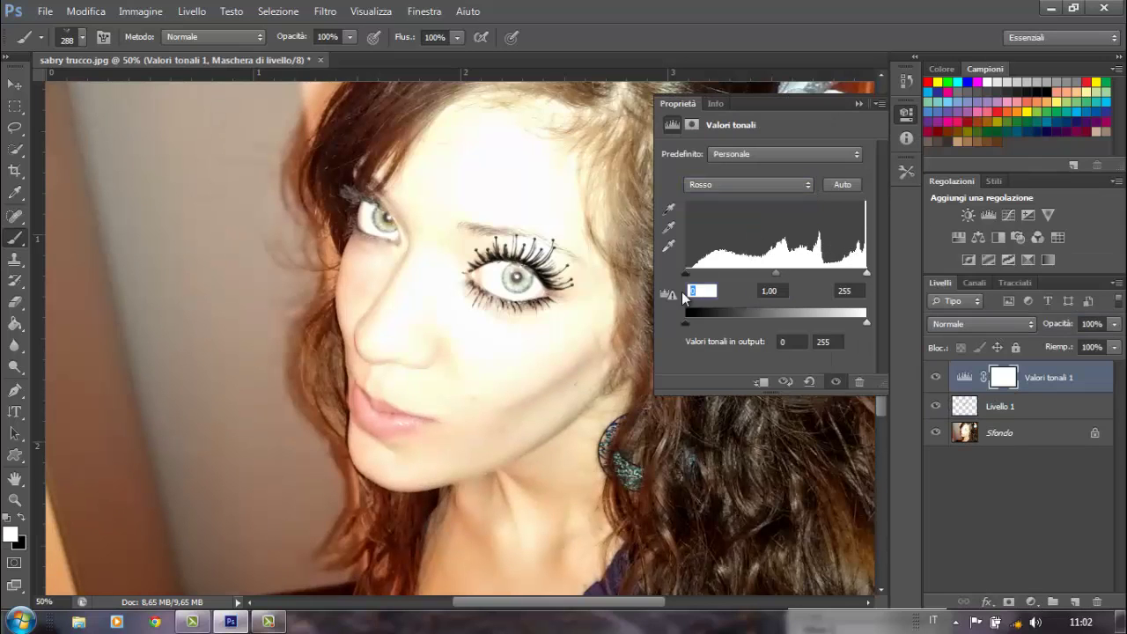
click(793, 184)
click(801, 241)
click(837, 291)
text(253)
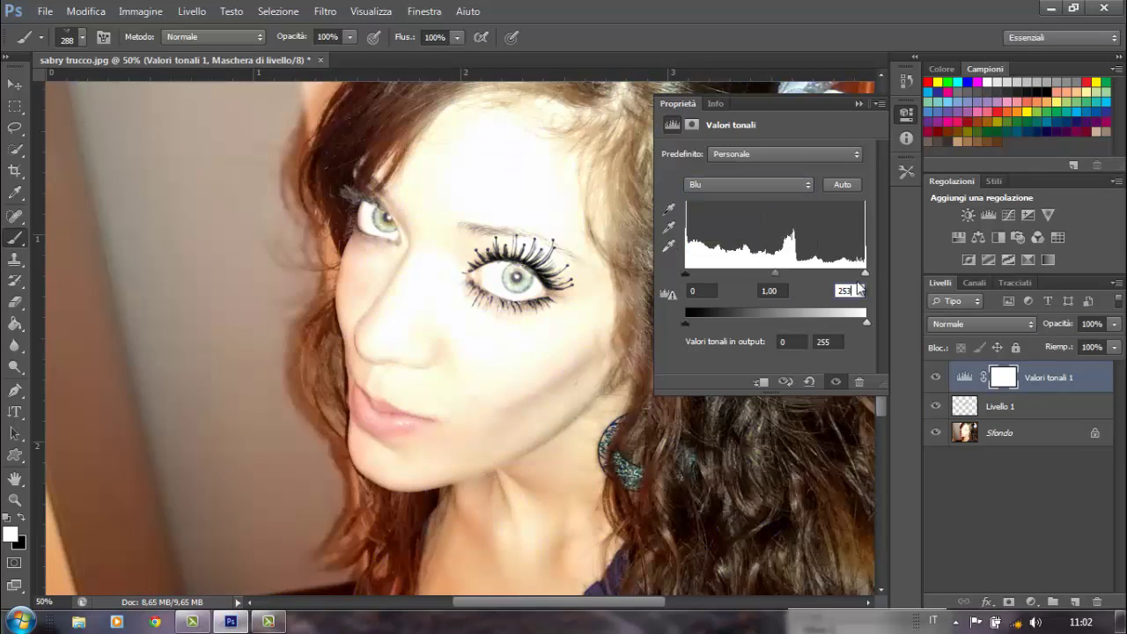
key(Return)
Add a Brightness/Contrast adjustment with brightness 10
click(1032, 602)
click(994, 343)
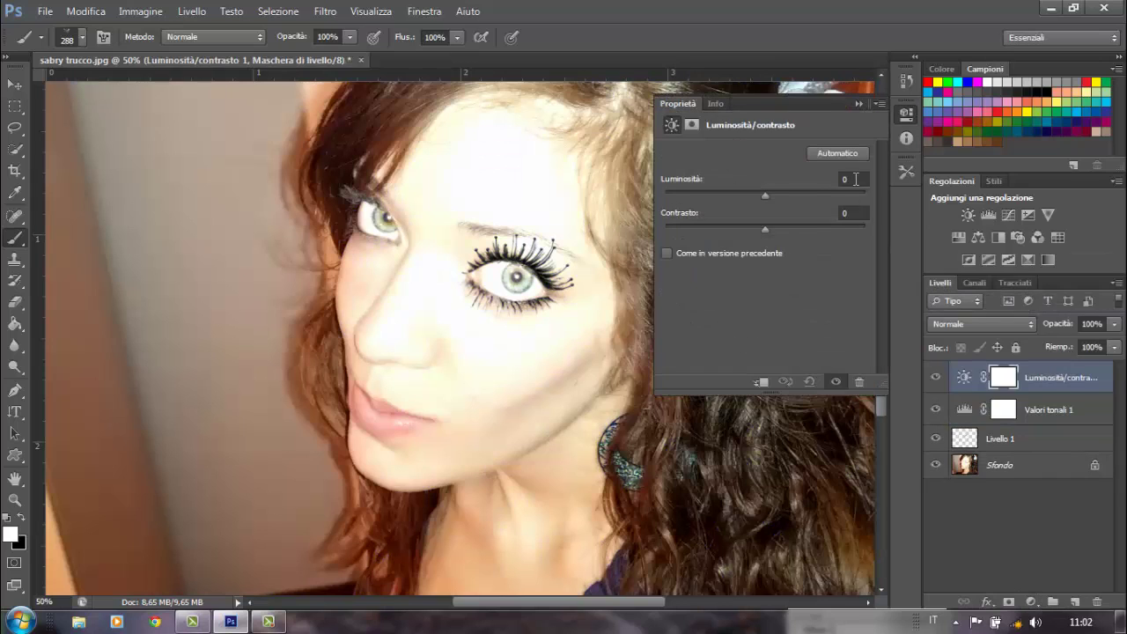
click(853, 179)
text(10)
click(863, 105)
Add a black-to-transparent Gradient Map adjustment in Moltiplica blend mode
click(1032, 601)
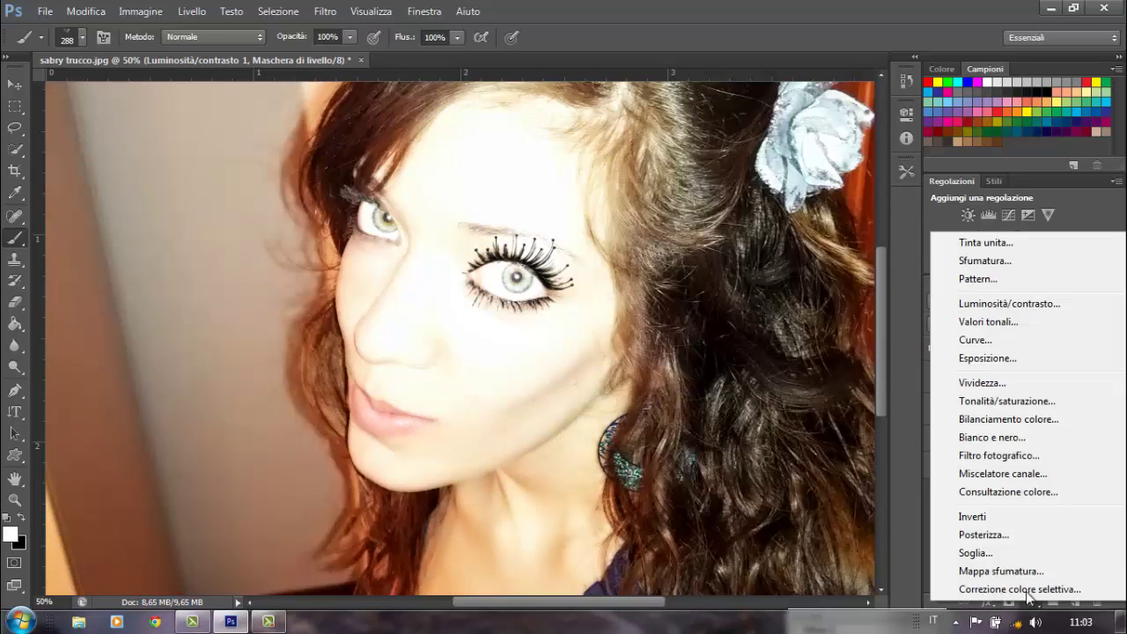
click(958, 564)
click(781, 159)
click(458, 132)
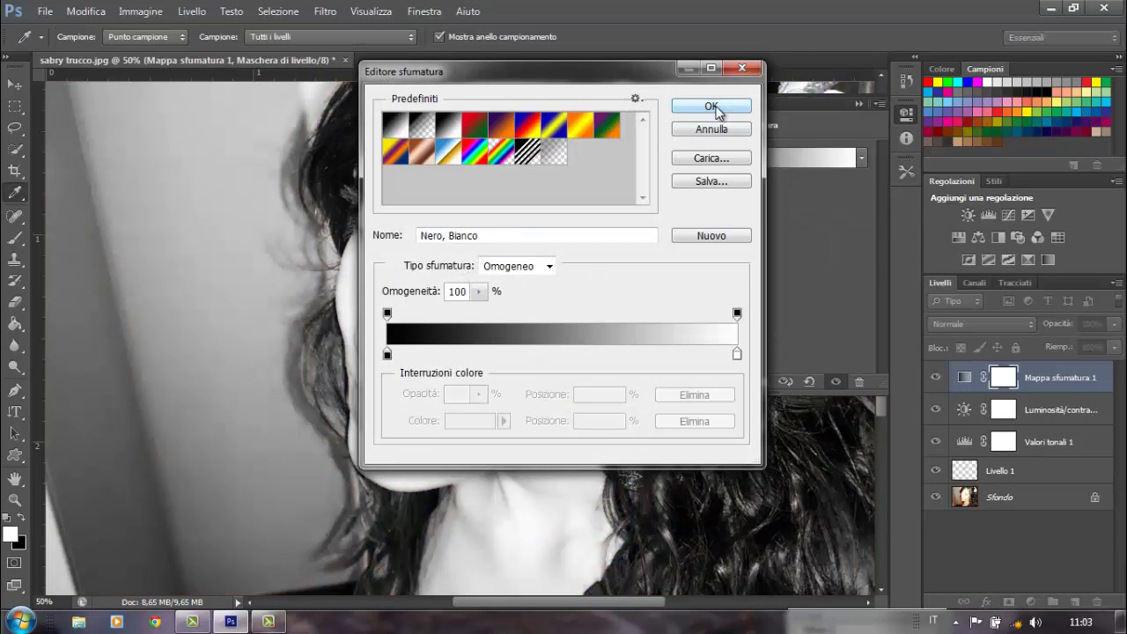
click(737, 313)
text(0)
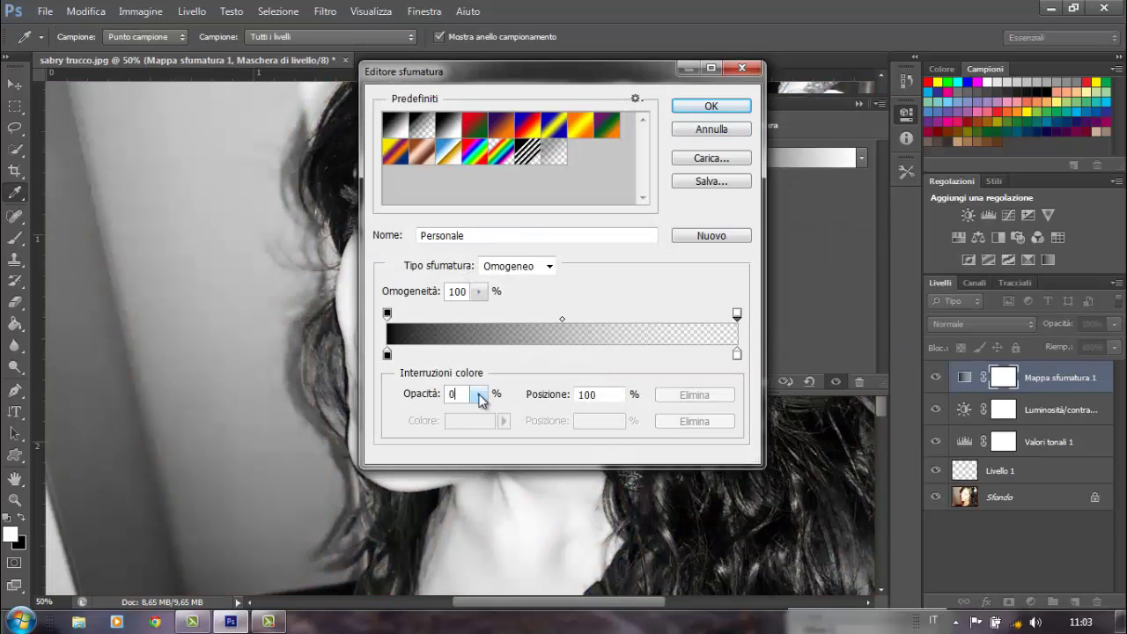
click(712, 105)
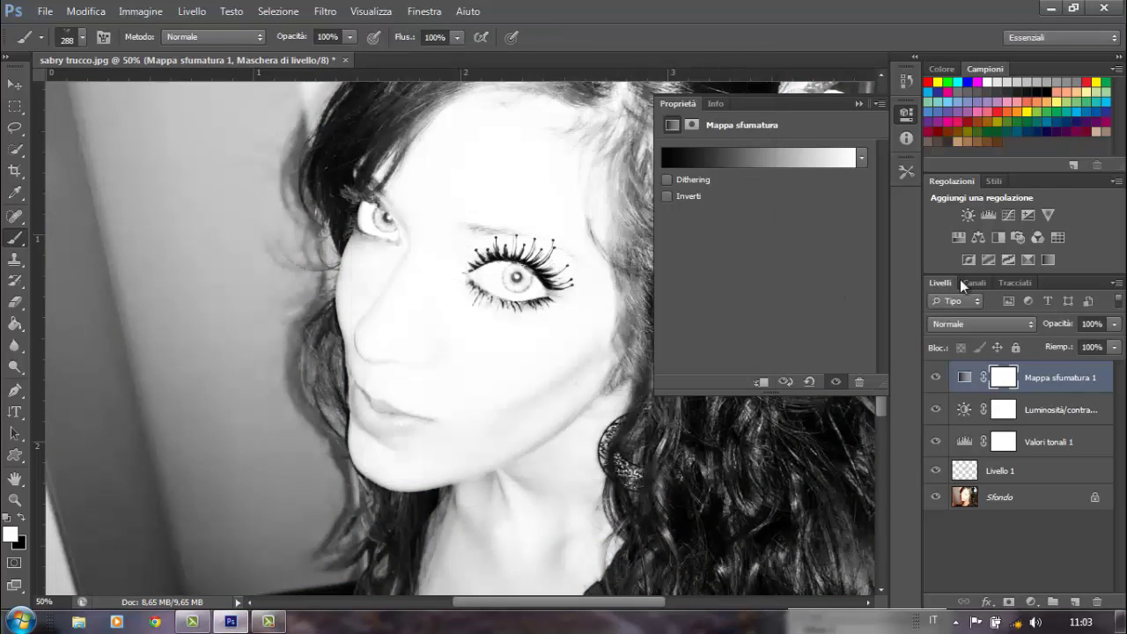
click(982, 324)
click(990, 57)
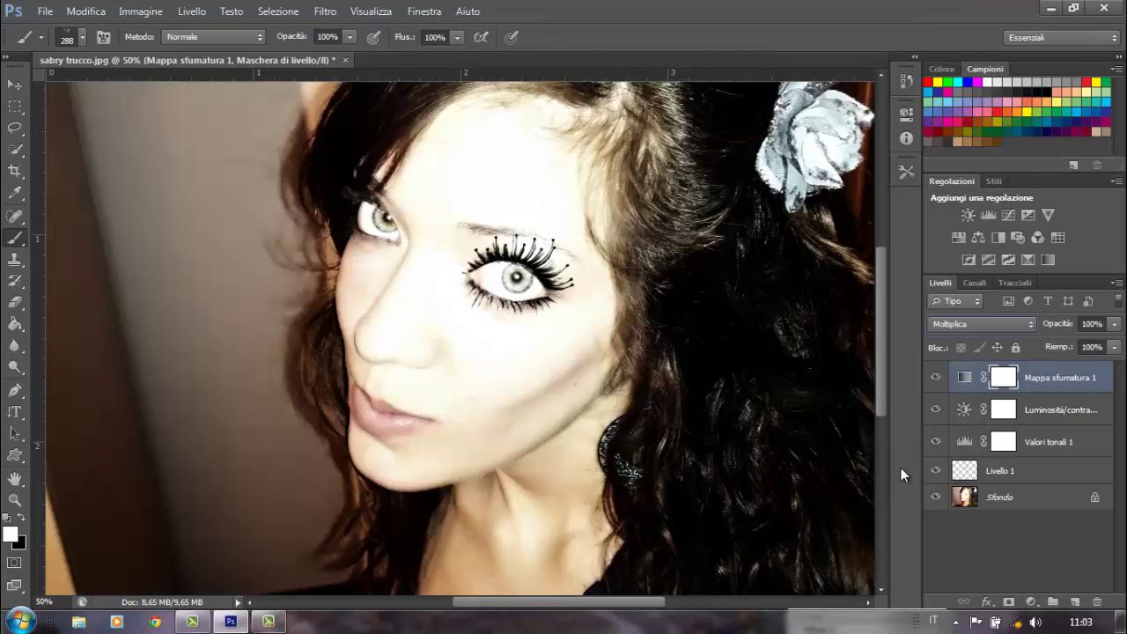
Add a Bianco e nero adjustment and a second Levels adjustment for deeper contrast
click(1032, 603)
click(994, 432)
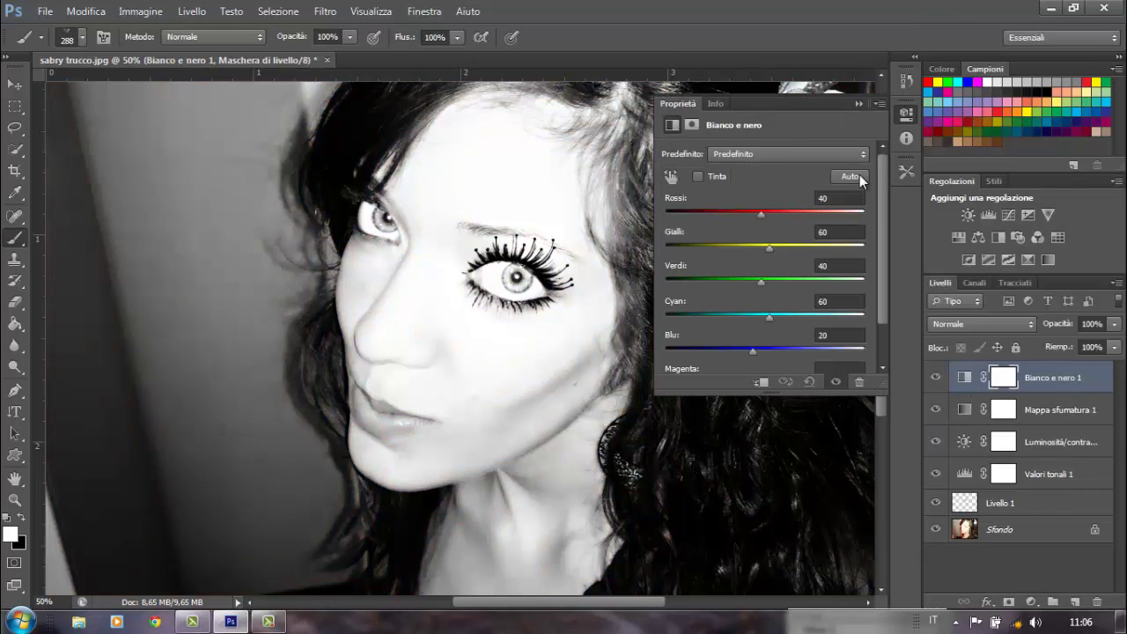
click(1032, 603)
click(987, 323)
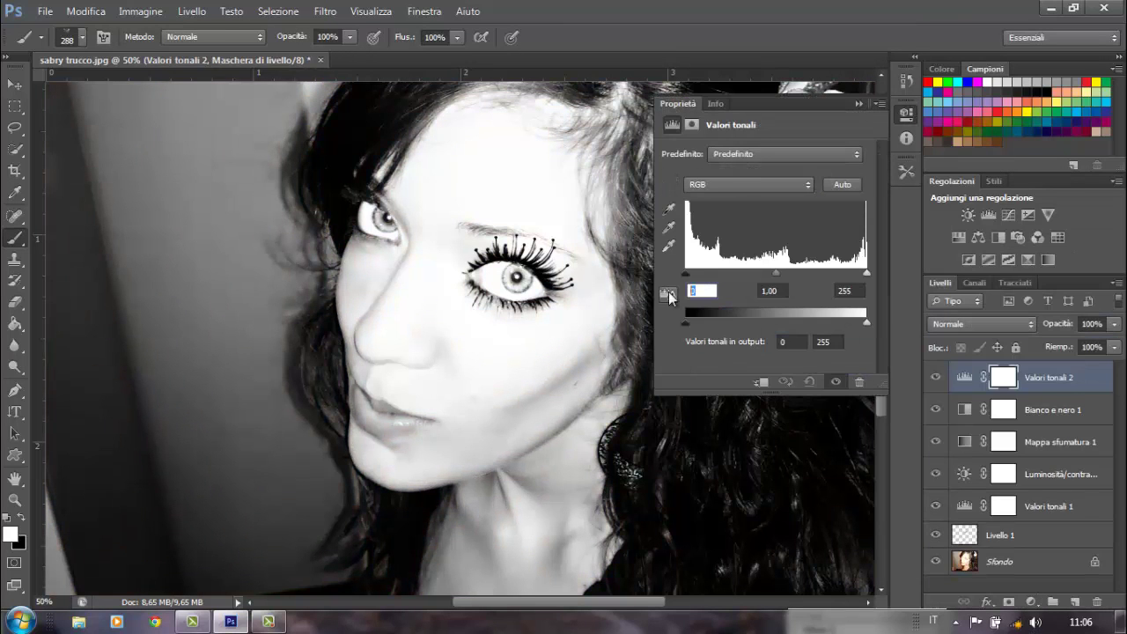
key(Return)
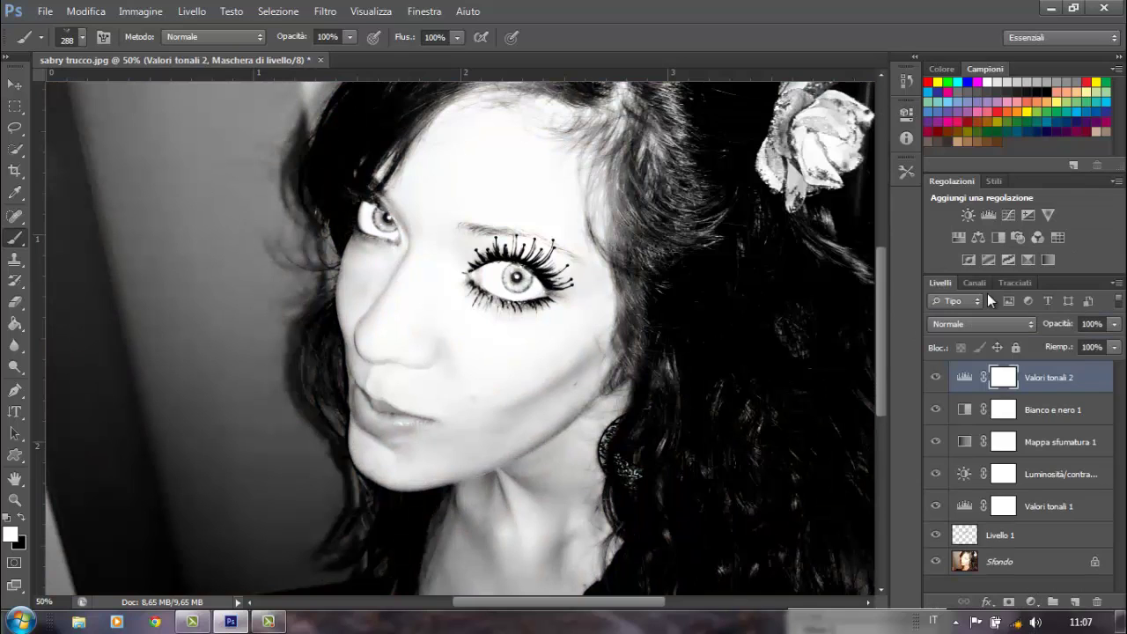
Create a new layer named 'iride' in Luce soffusa blend mode
key(ctrl+shift+n)
text(iride)
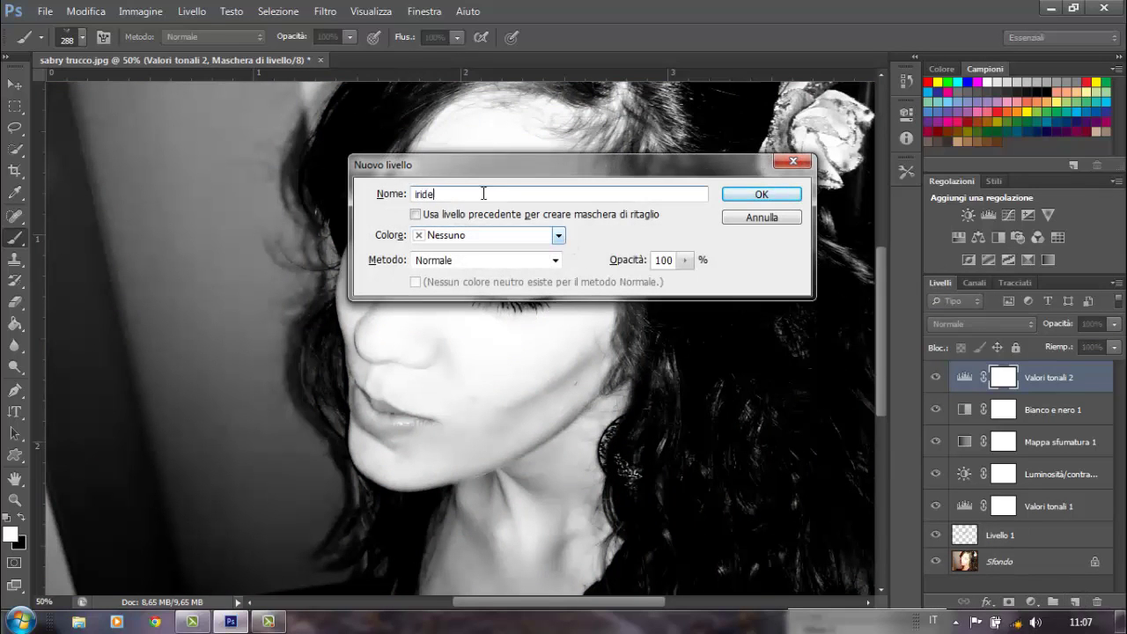
click(556, 260)
click(479, 233)
key(Return)
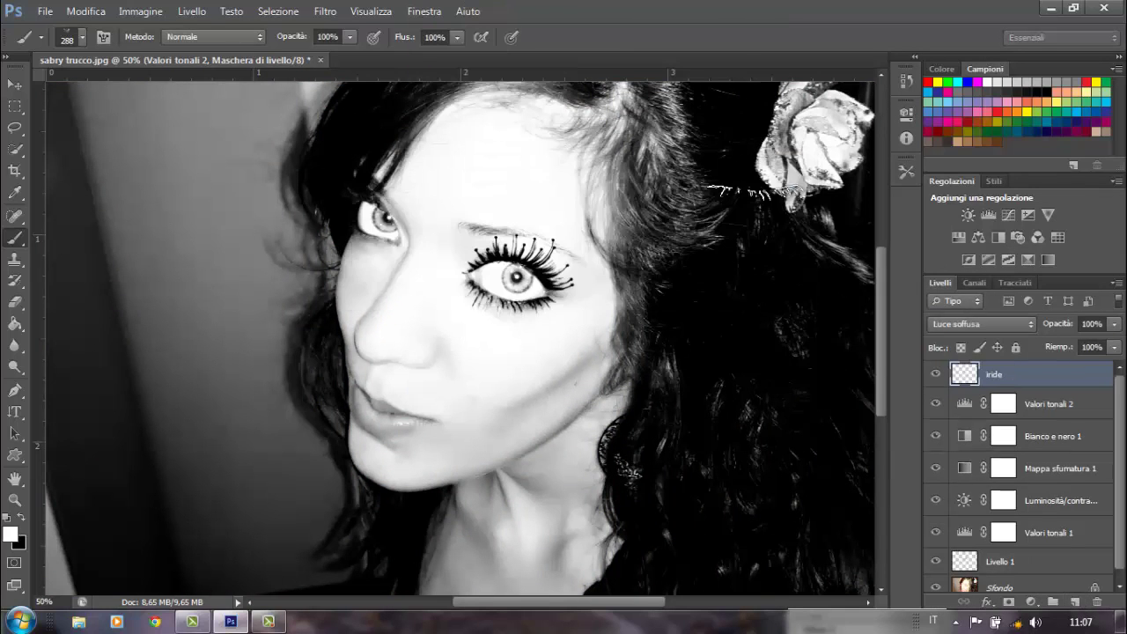
Pick cyan and a soft round brush sized to the iris, zooming around the eye
click(1074, 112)
click(82, 36)
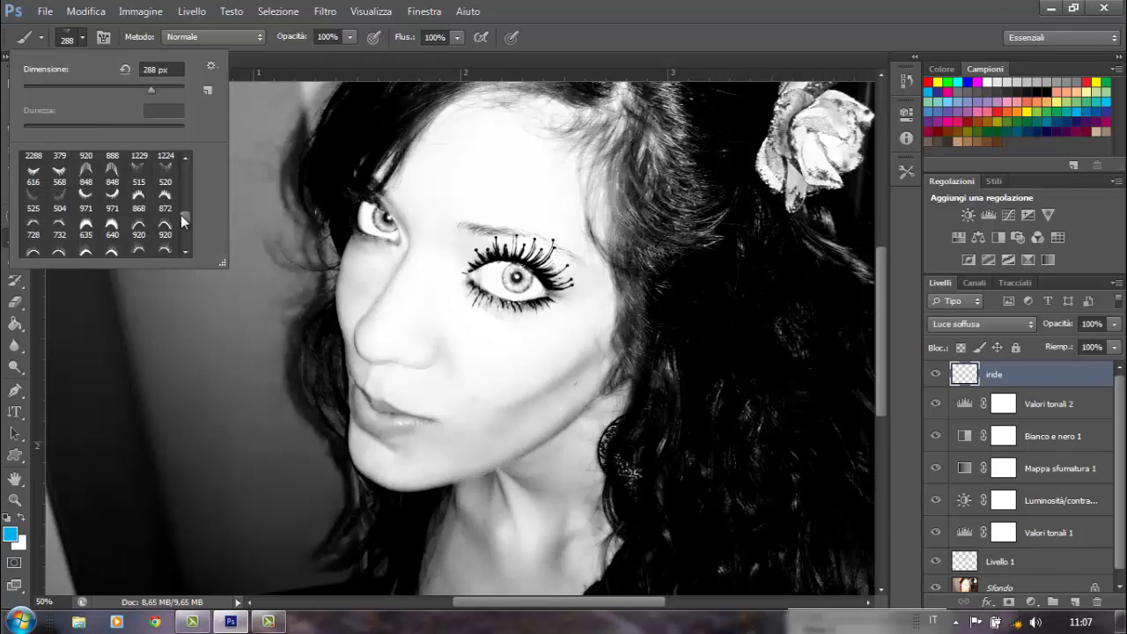
scroll(101, 202, up, 3)
click(139, 165)
click(96, 127)
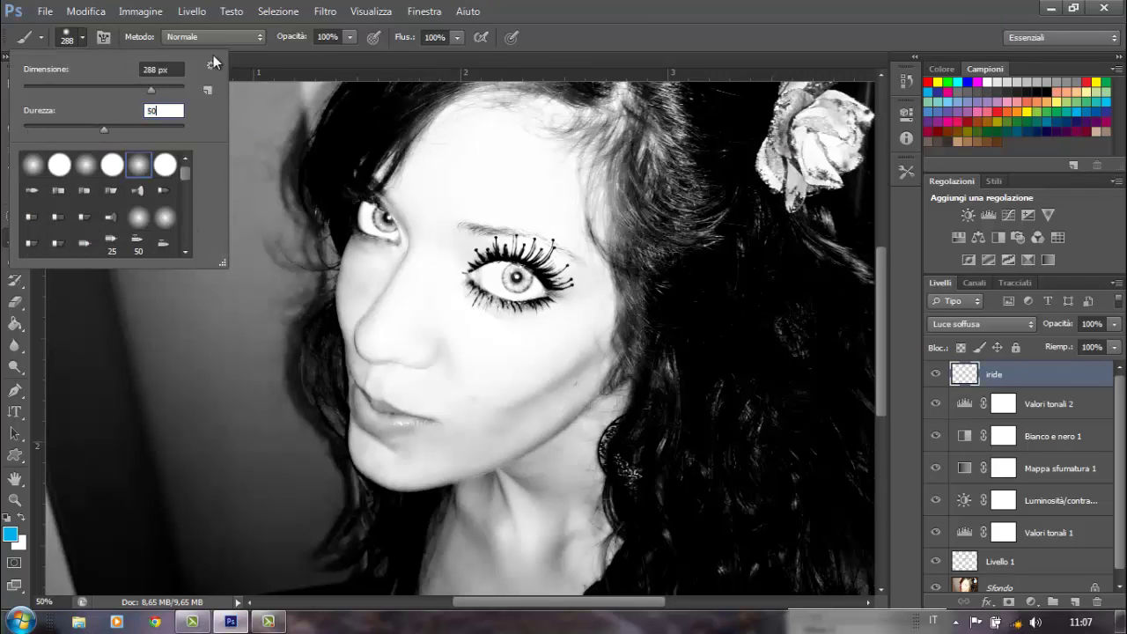
key(ctrl+plus)
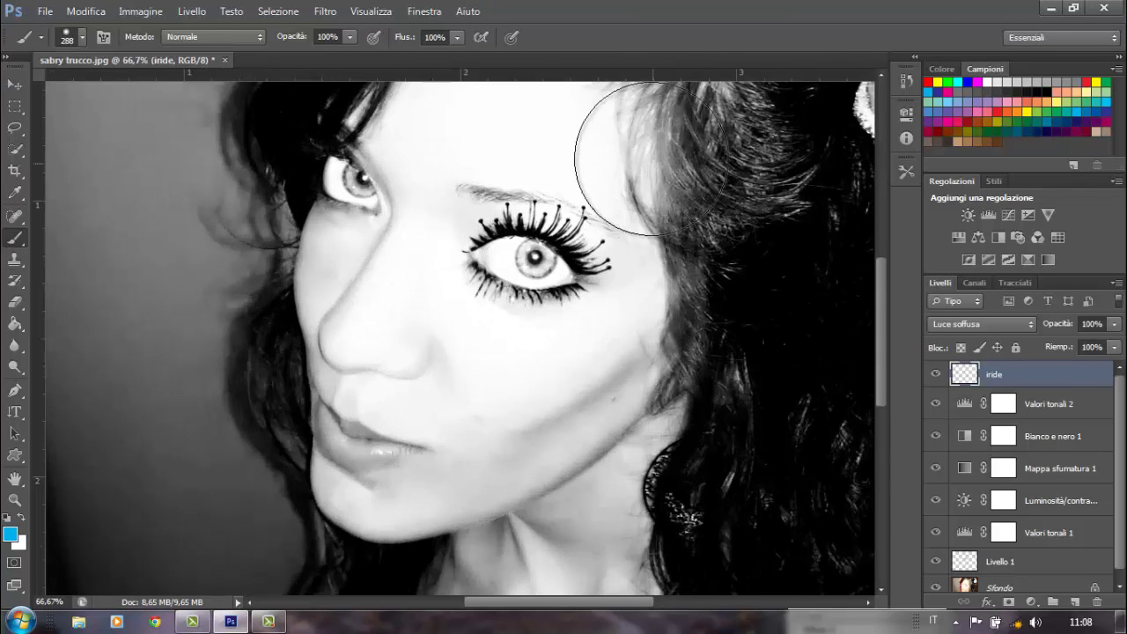
drag(541, 262, 465, 253)
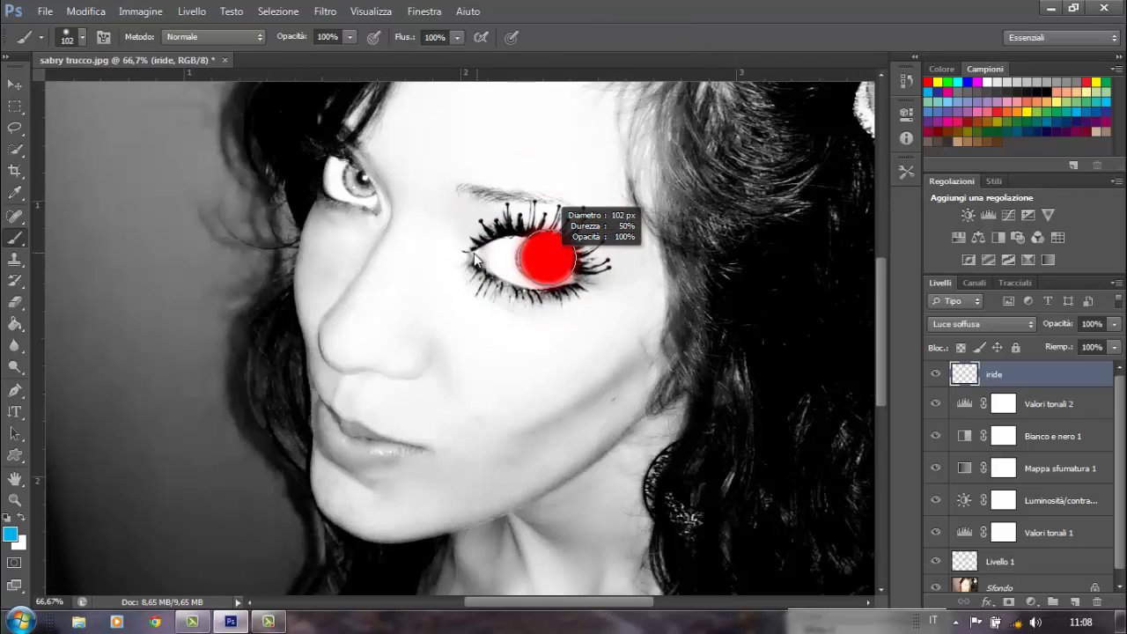
key(ctrl+plus)
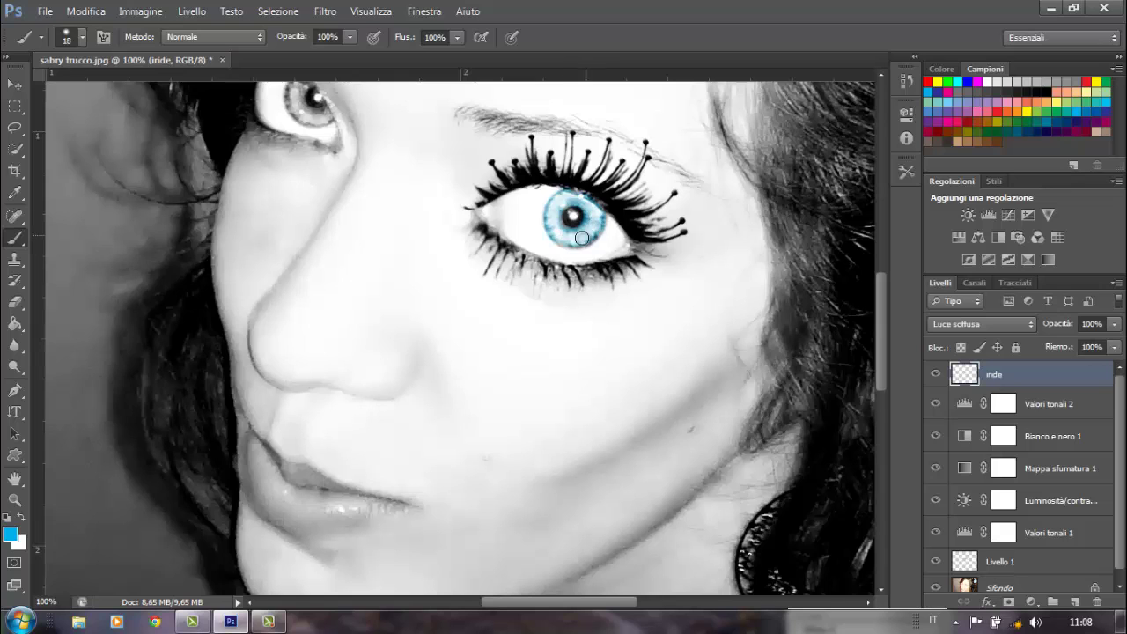
key(ctrl+minus)
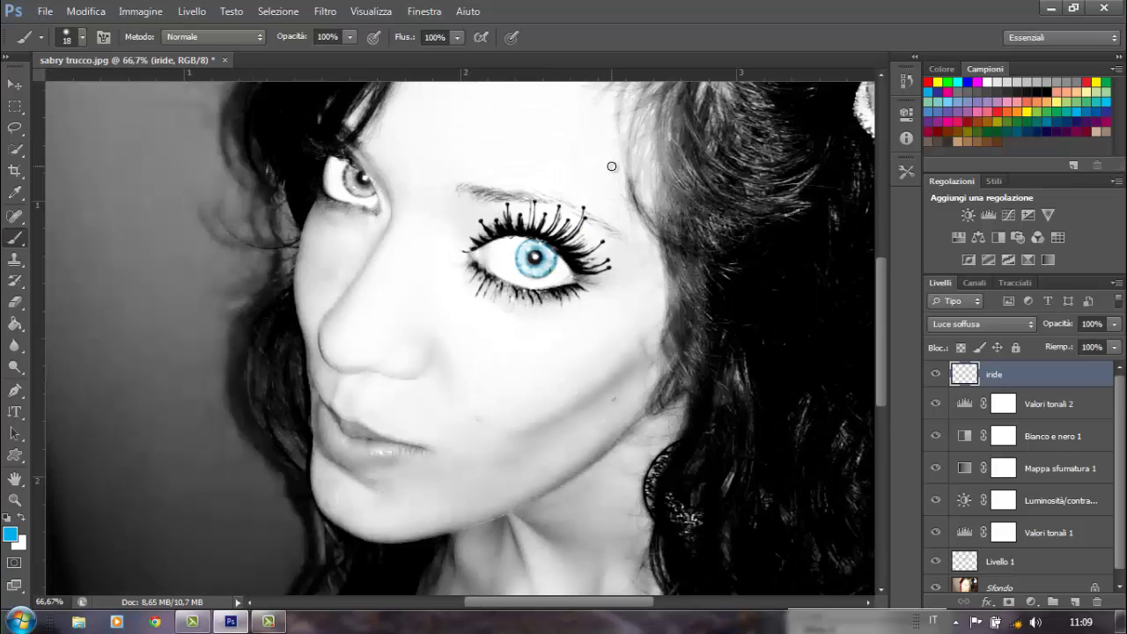
alt+click(1074, 601)
text(contorn)
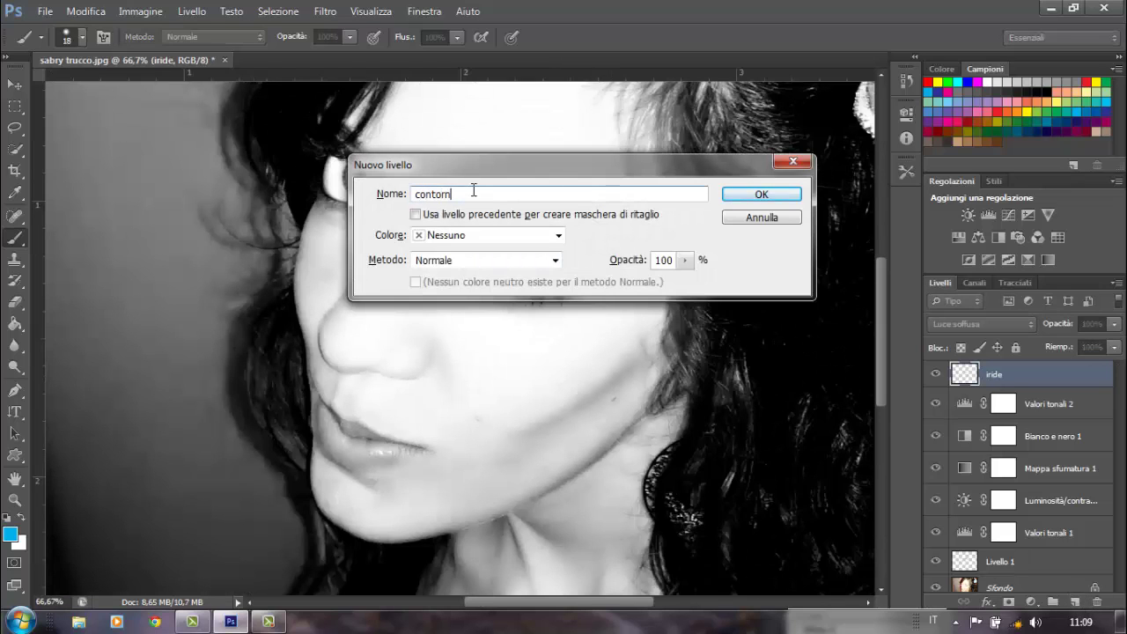
Create a soft-light 'contorno occhio' layer and paint dark blue along both lash lines
text(o occhi)
click(485, 259)
click(478, 214)
click(740, 193)
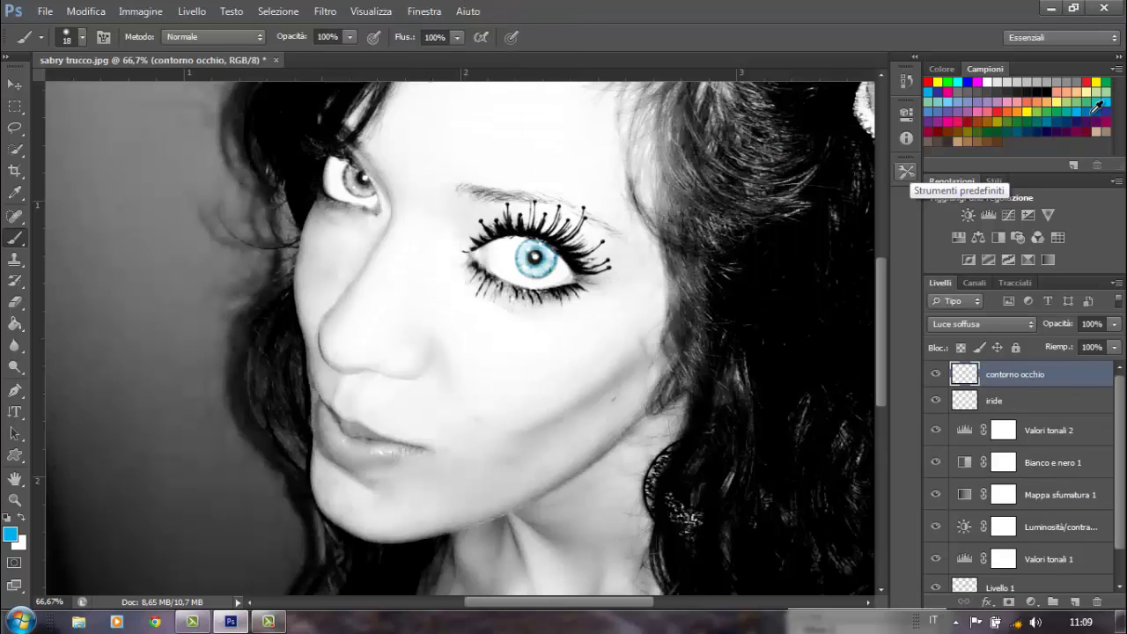
click(1092, 104)
drag(473, 268, 539, 296)
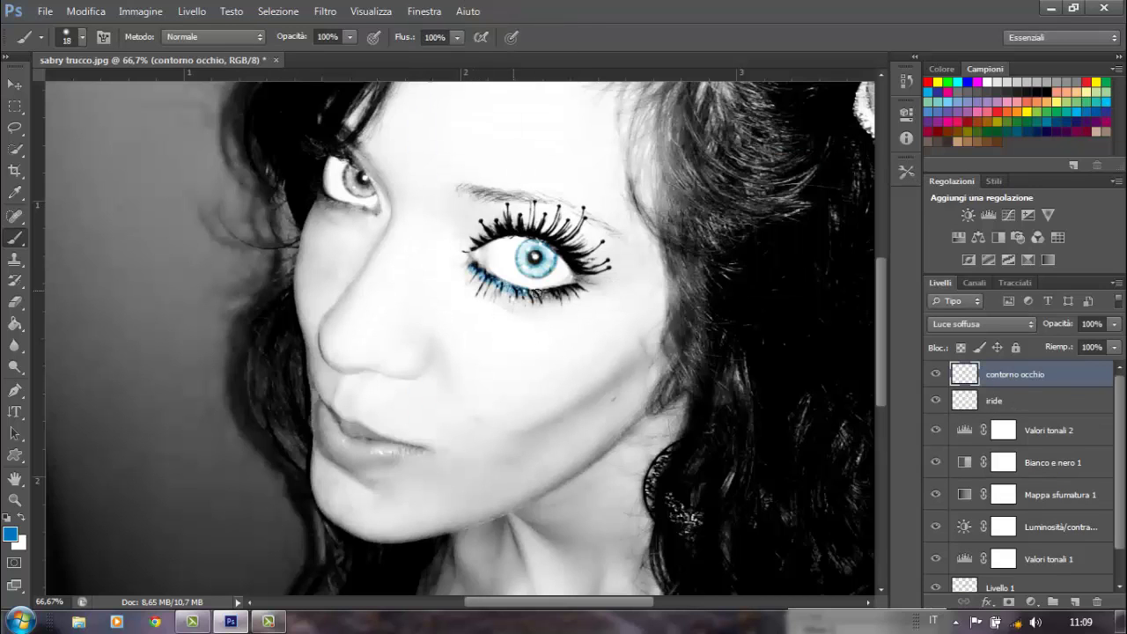
drag(476, 240, 584, 252)
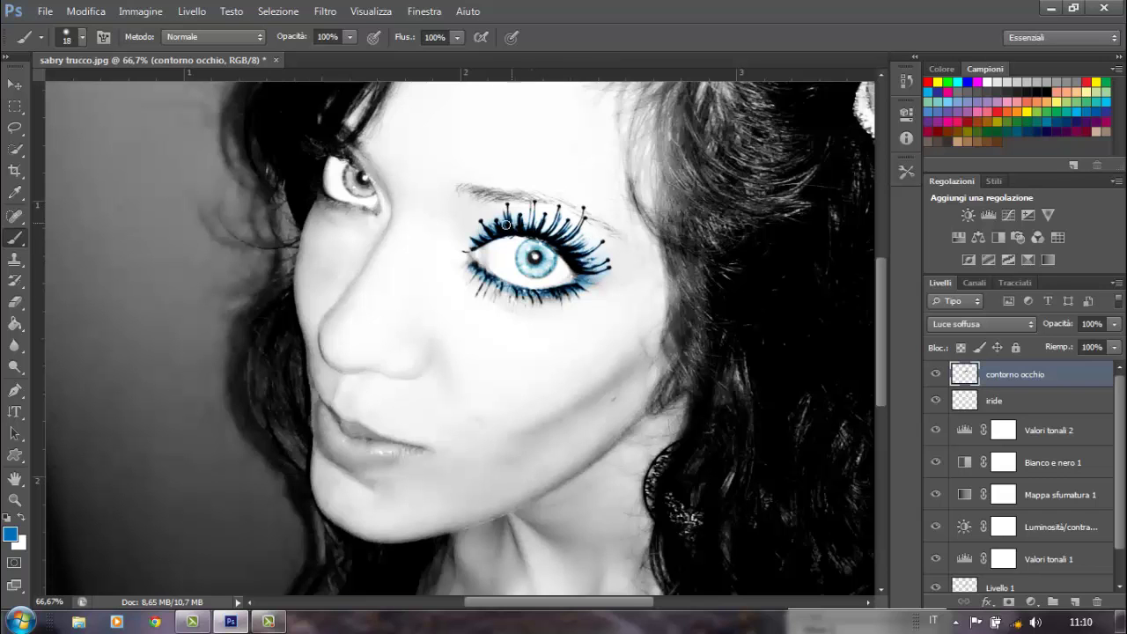
Soften the blue strokes with Gaussian Blur and set up a smaller eraser for the excess
click(325, 11)
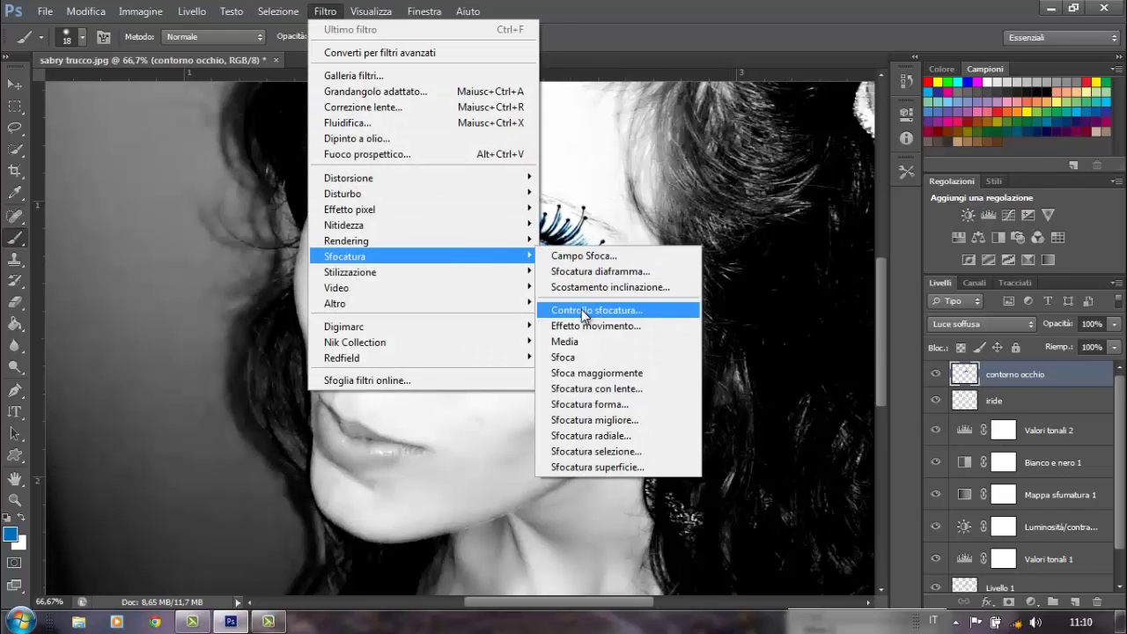
click(599, 311)
click(995, 116)
key(e)
key(d)
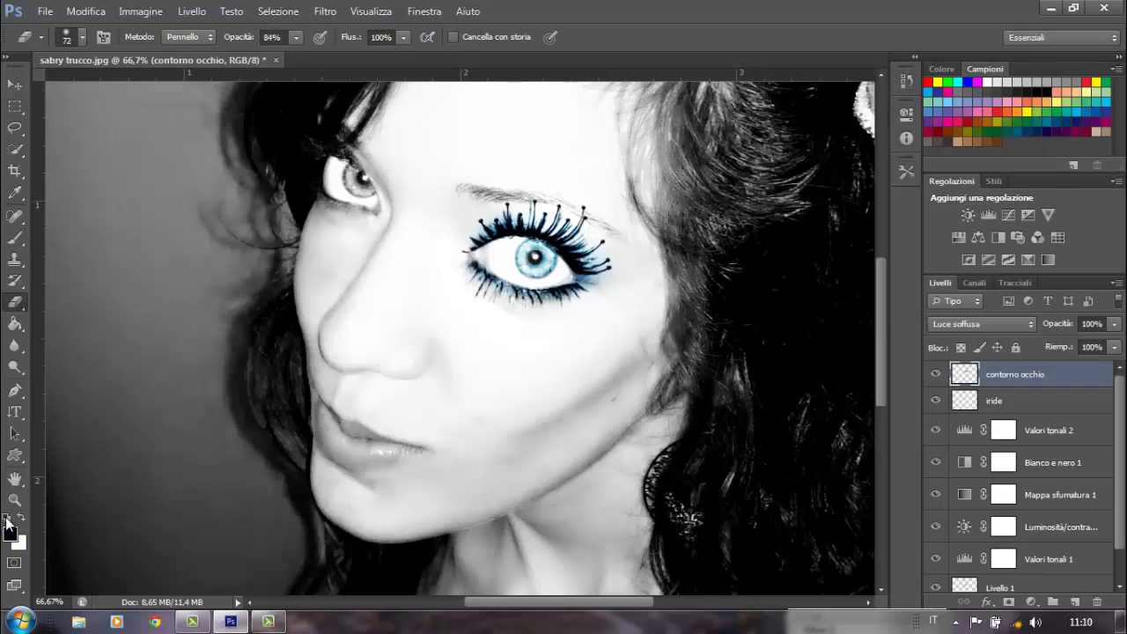
right_click(511, 163)
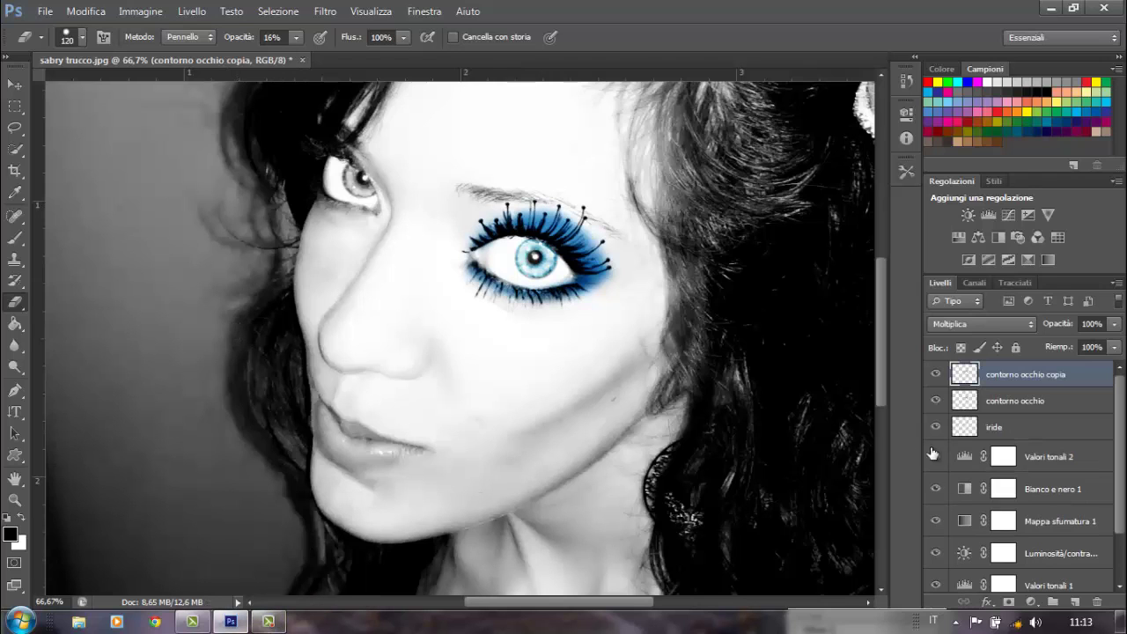
Add layer Livello 2 in Overlay mode at 50% opacity
alt+click(1075, 601)
click(549, 260)
click(461, 217)
click(686, 260)
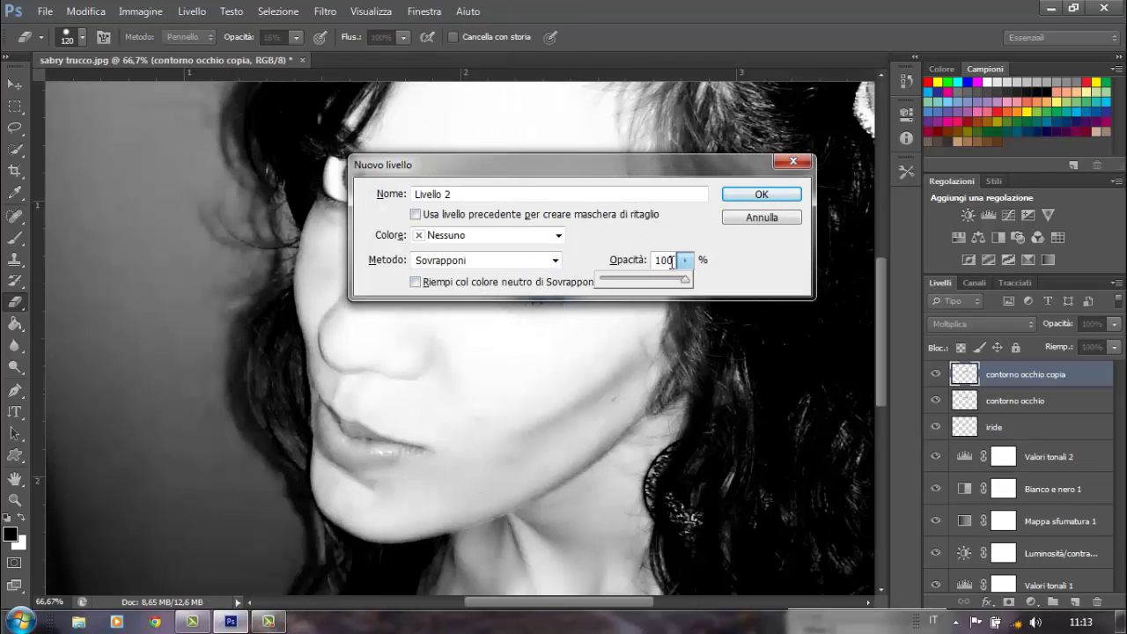
drag(685, 280, 642, 281)
click(762, 194)
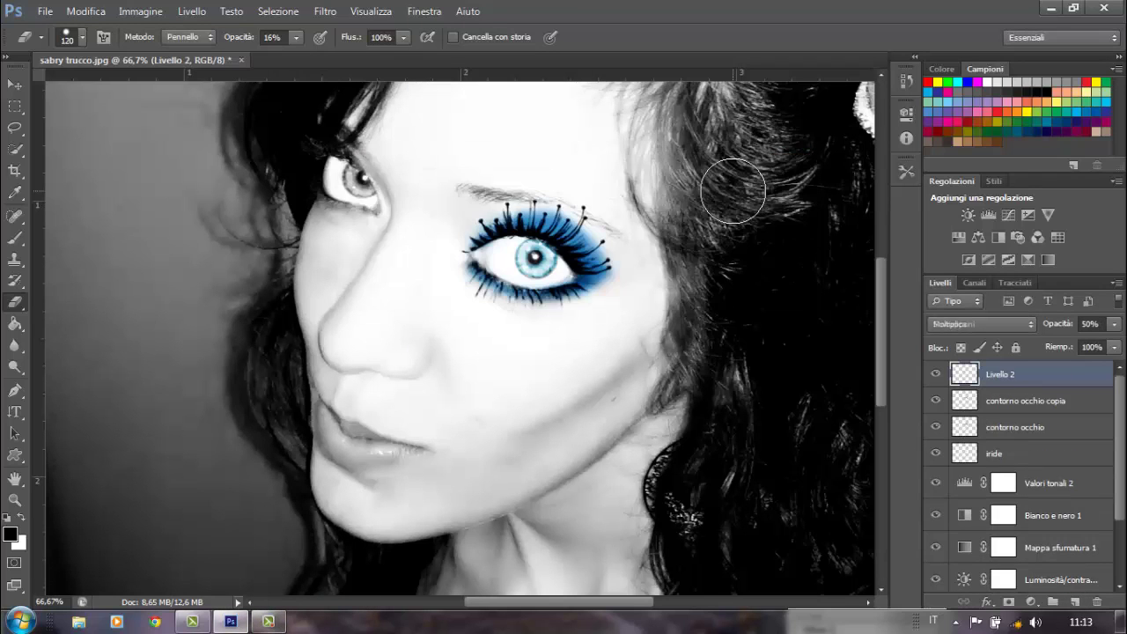
alt+click(1075, 606)
Name the new layer 'lacrima', zoom in on the eye, and shrink the brush to 18 px
text(lacrima)
click(747, 192)
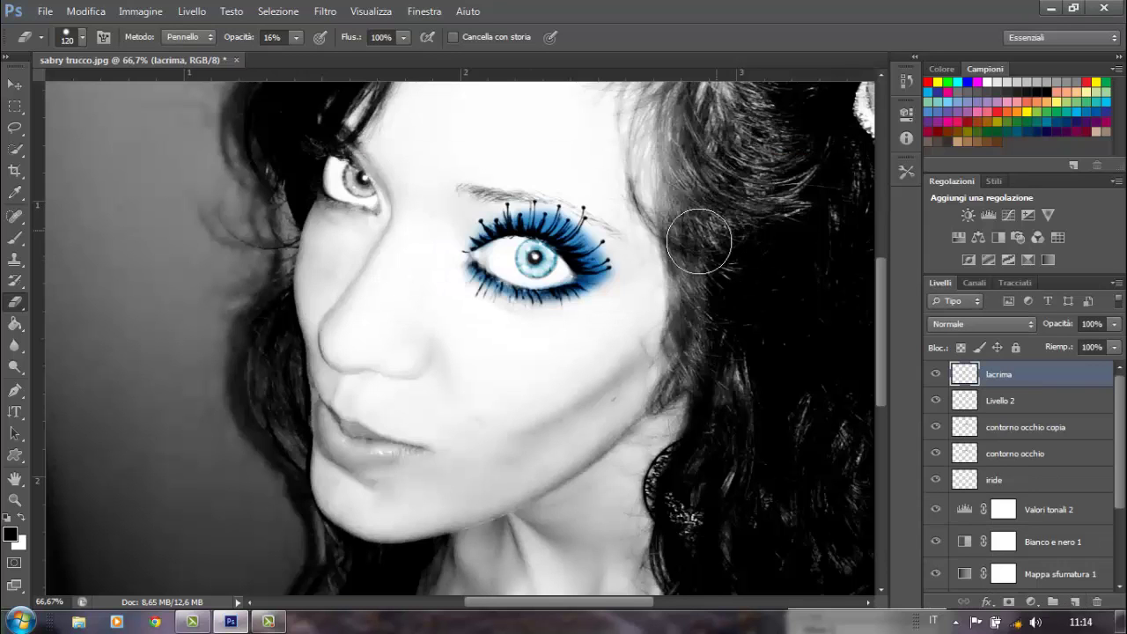
key(ctrl+plus)
drag(549, 290, 511, 292)
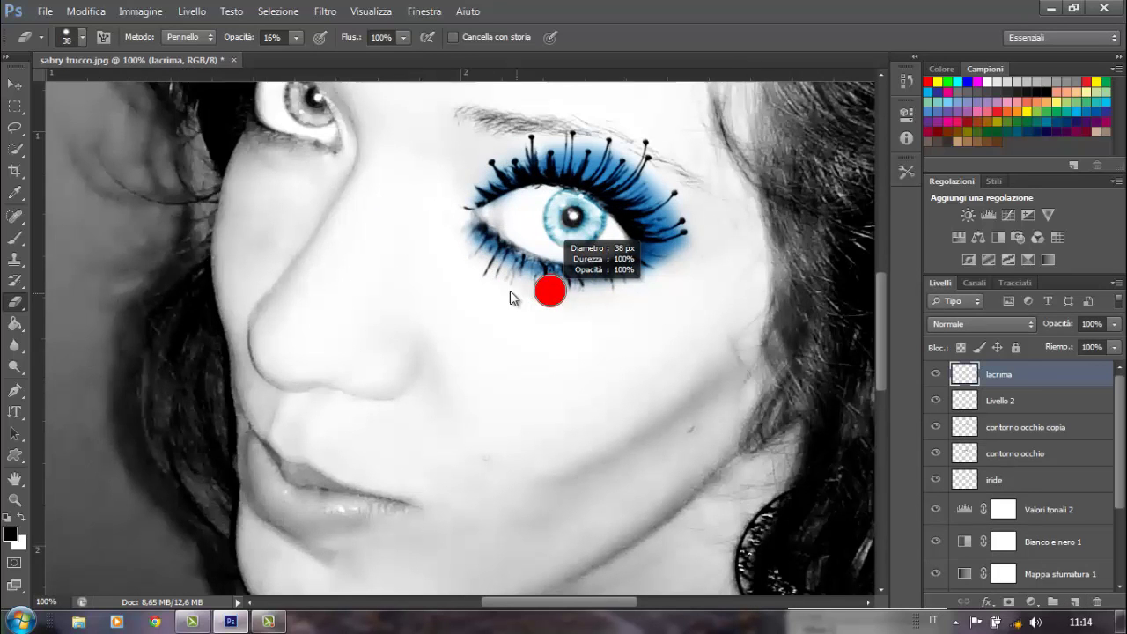
click(84, 37)
click(546, 256)
Paint a black tear streak down the cheek with a soft round brush, then resize it to 9 px
key(i)
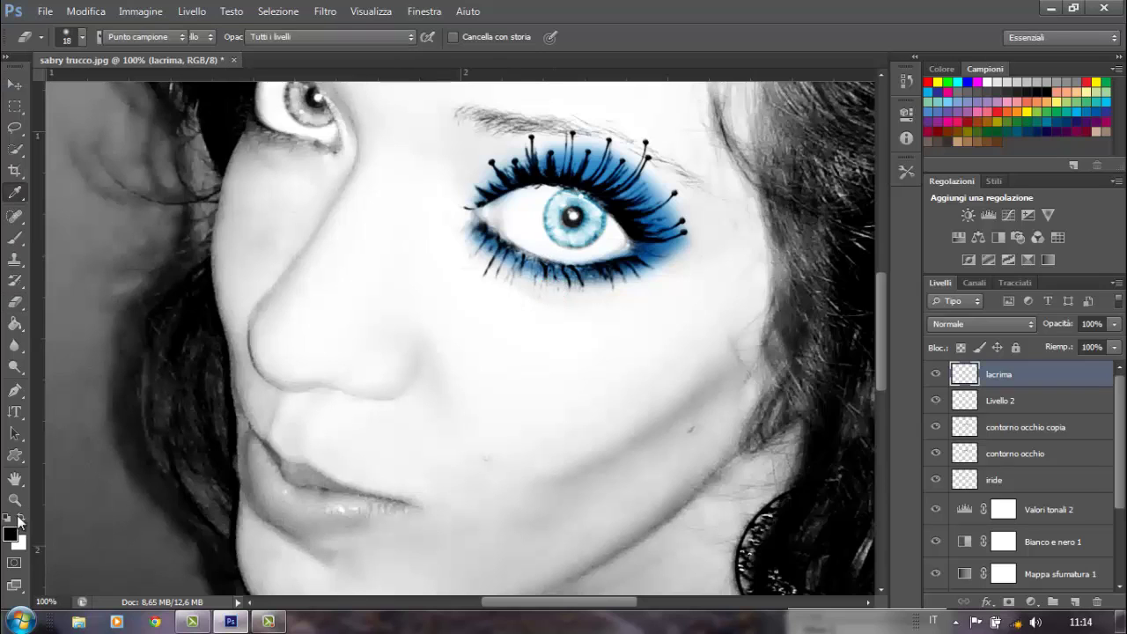
click(11, 532)
click(1045, 234)
key(e)
key(b)
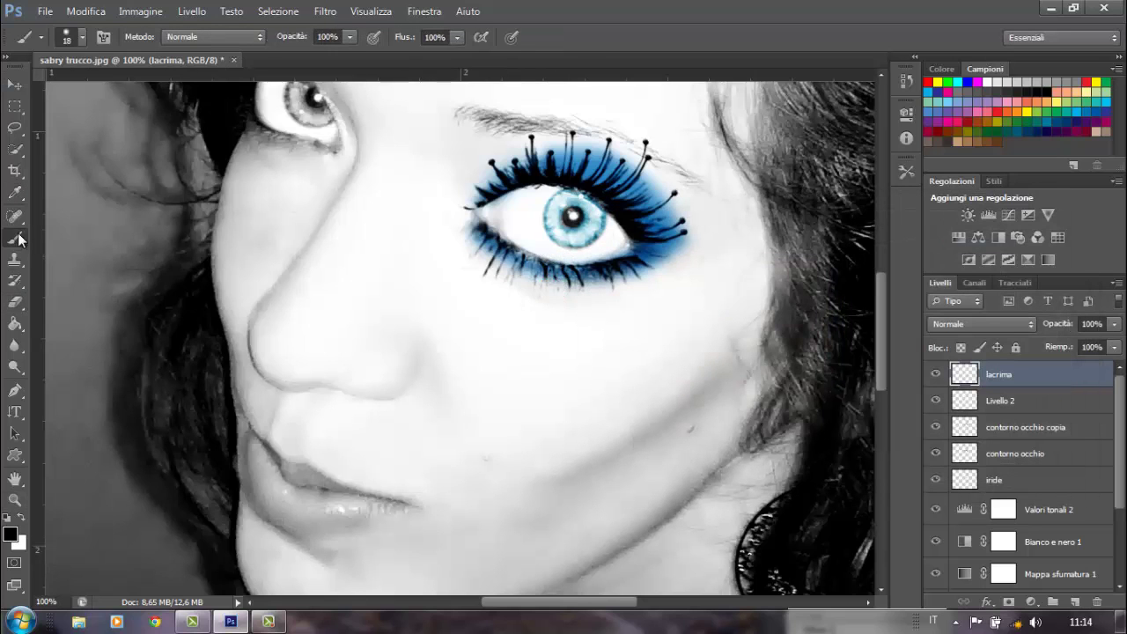
click(65, 39)
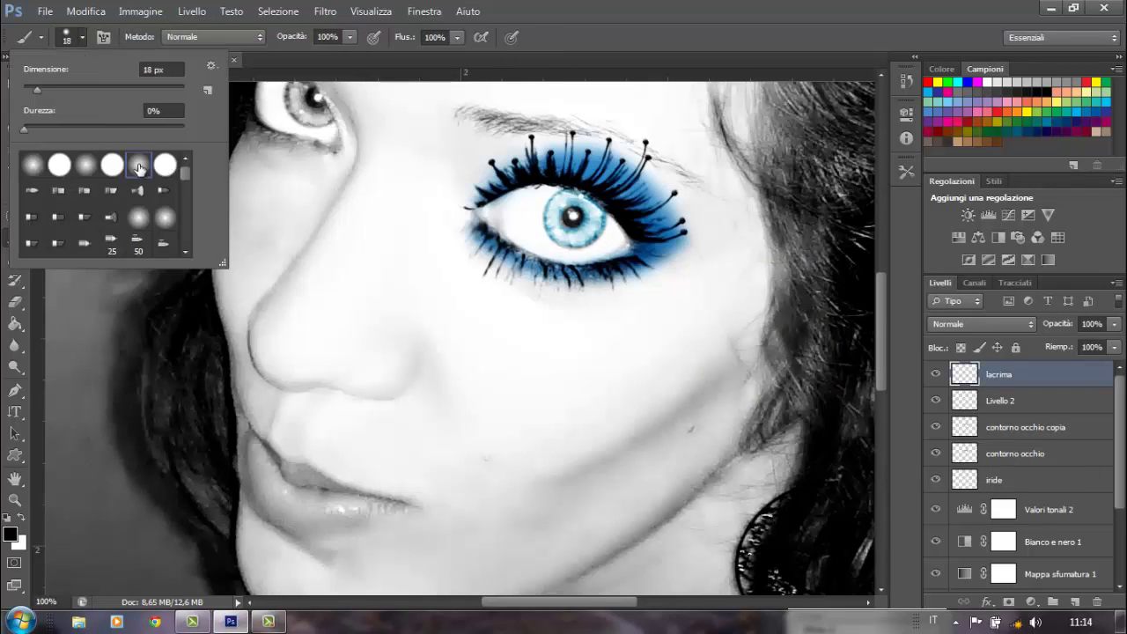
click(557, 261)
mouse_move(556, 261)
mouse_down()
mouse_move(550, 296)
mouse_move(589, 428)
mouse_move(614, 468)
mouse_move(605, 521)
mouse_up()
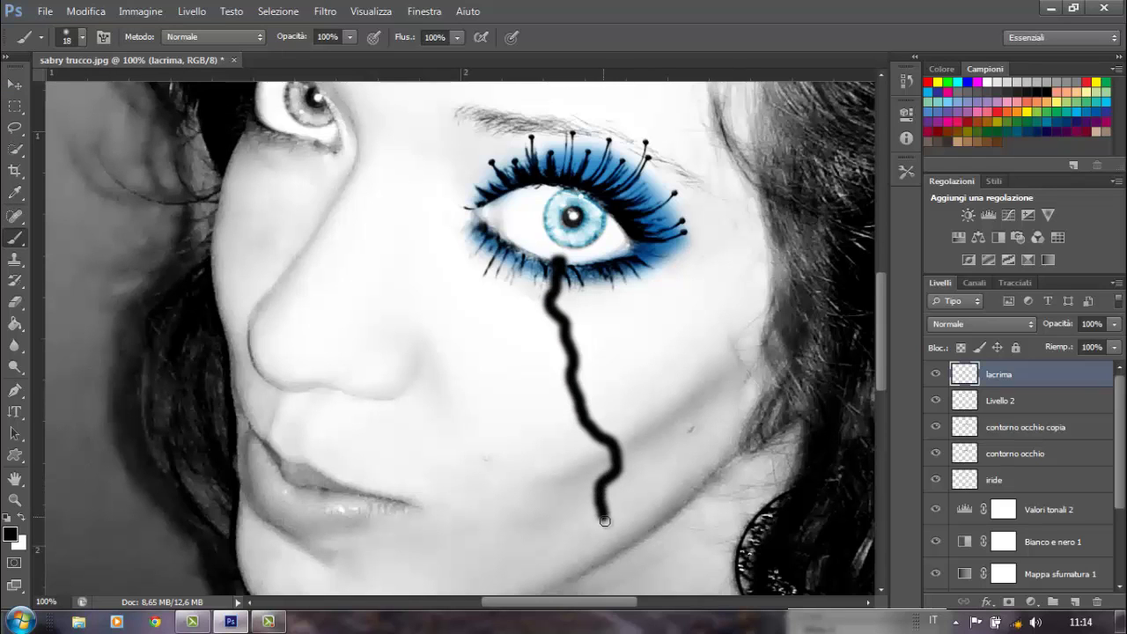
scroll(602, 556, down, 3)
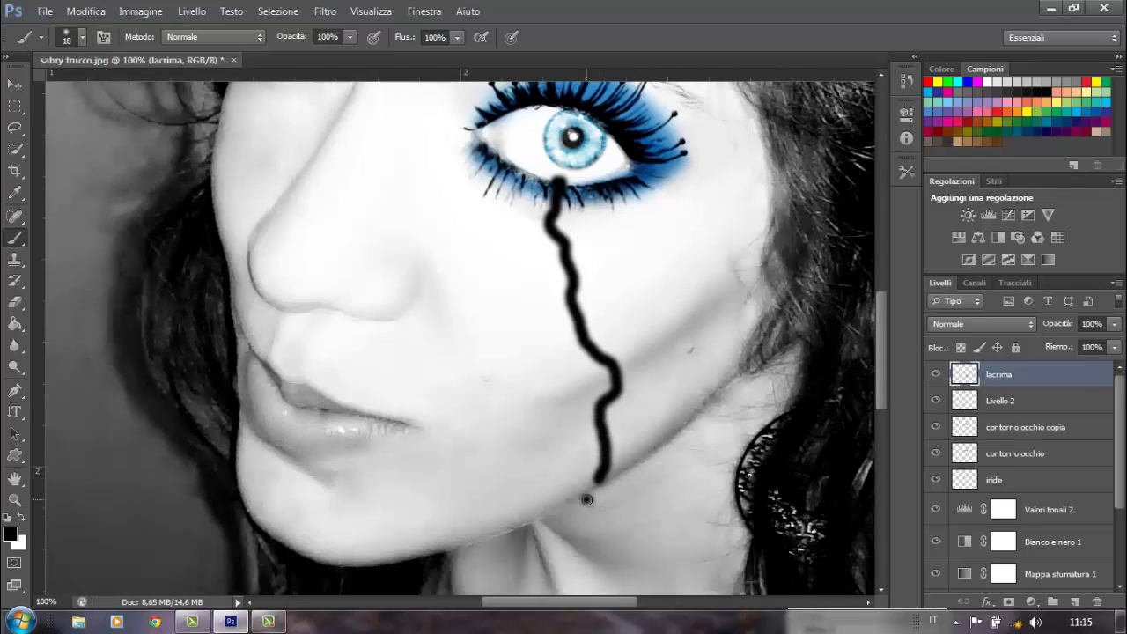
drag(576, 184, 575, 188)
Give the lacrima layer a drop shadow with 18% opacity, 45° angle and distance 2
key(ctrl+minus)
double_click(1054, 377)
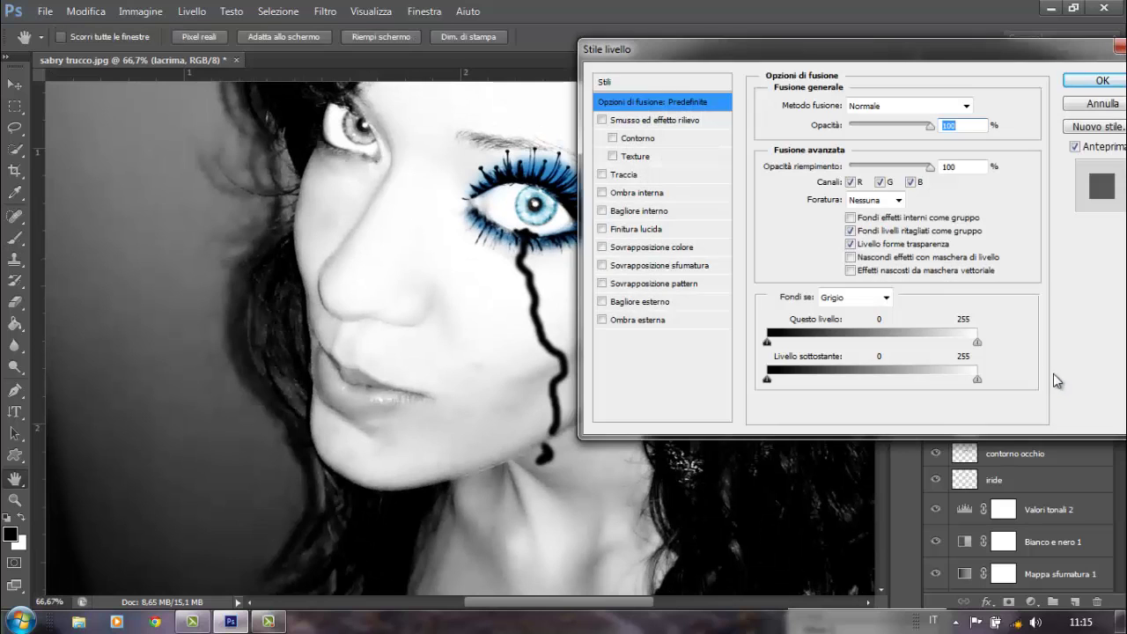
click(636, 320)
text(18)
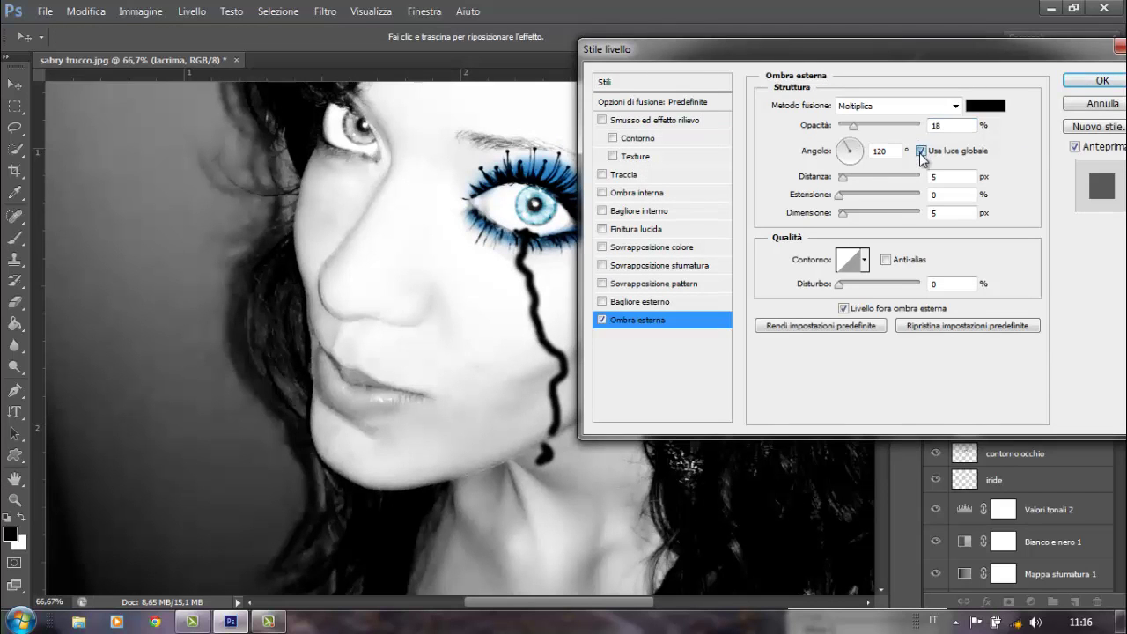
double_click(877, 151)
text(45)
double_click(947, 176)
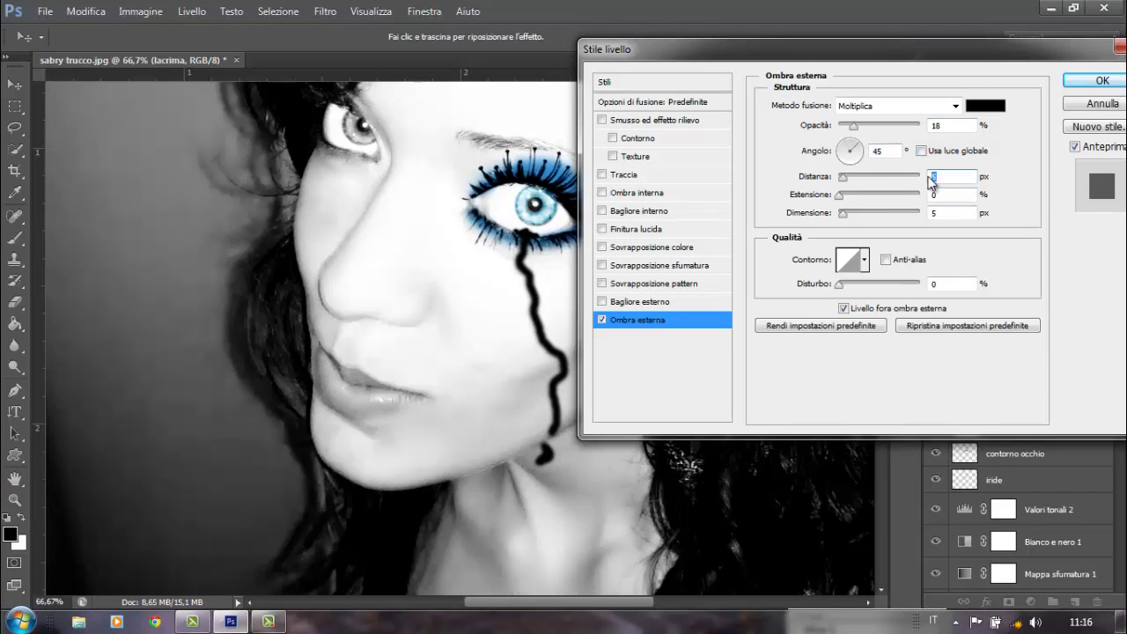
text(2)
double_click(947, 212)
text(2)
click(865, 259)
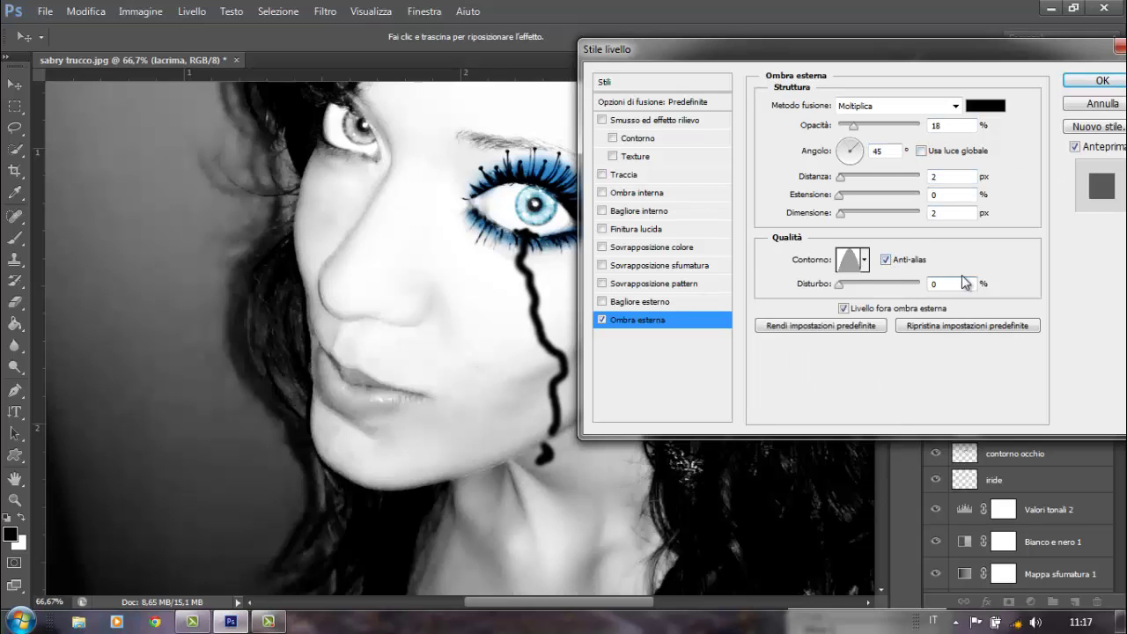
Enable an inner shadow at a 45° angle, without global light
click(647, 192)
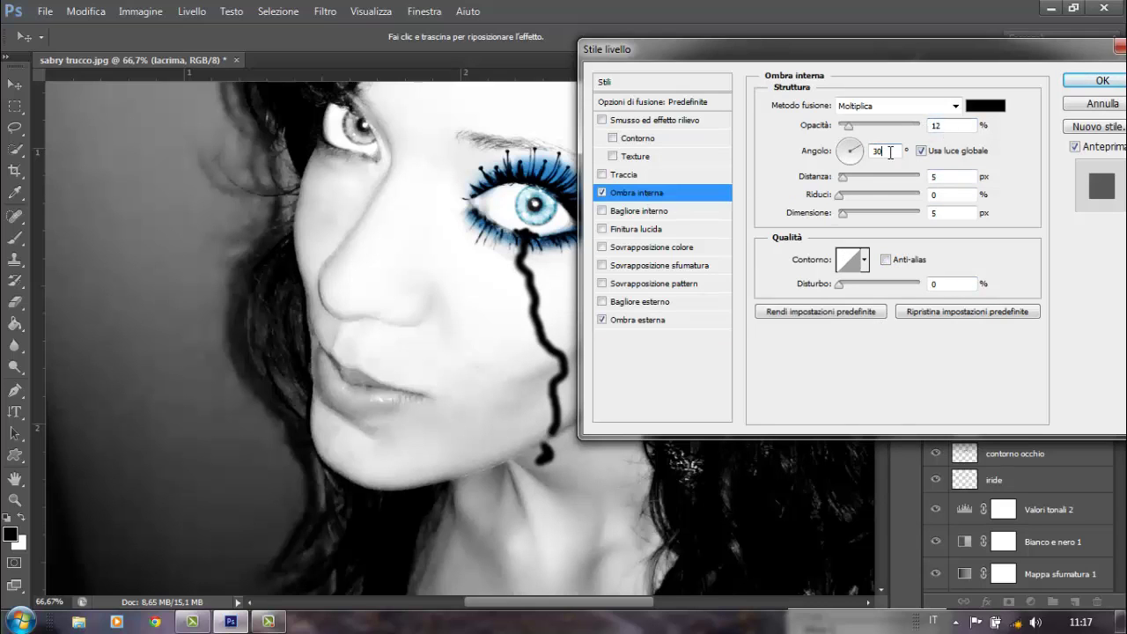
double_click(881, 150)
text(45)
click(922, 151)
click(932, 214)
text(7)
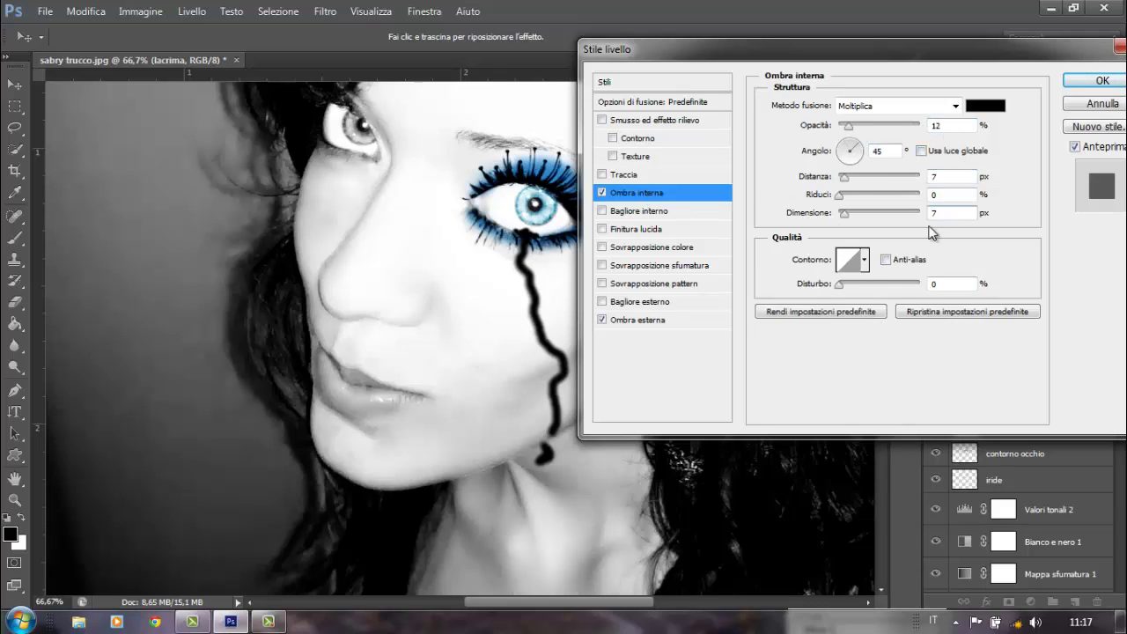
Add a black Sovrapponi inner glow with size 3 and range 4
click(651, 210)
click(951, 106)
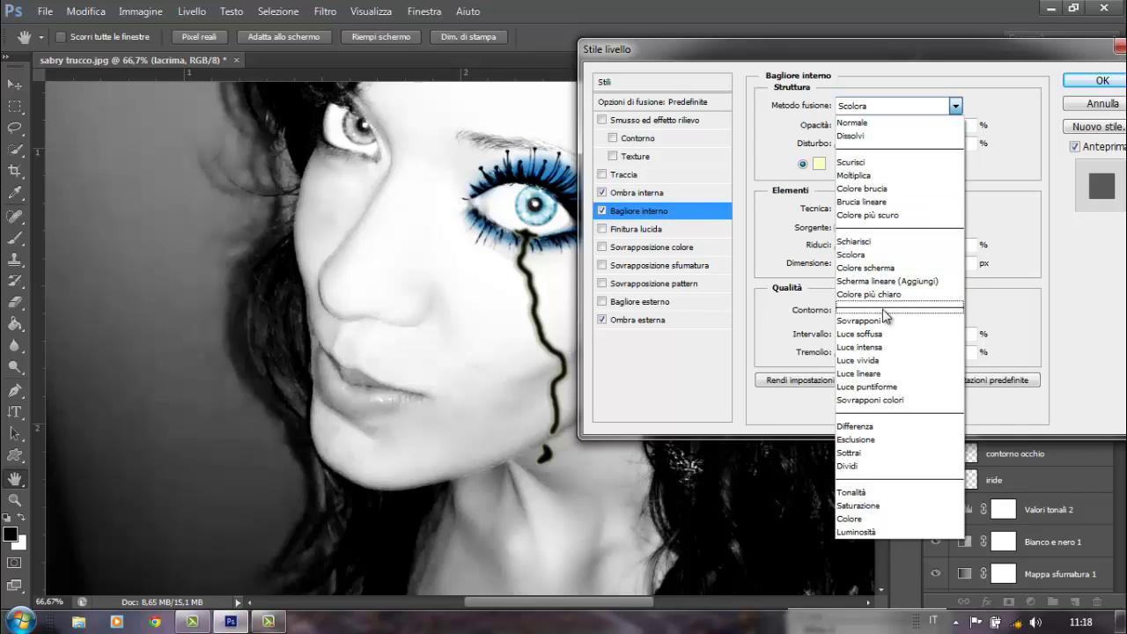
click(872, 390)
click(819, 164)
click(608, 460)
click(993, 232)
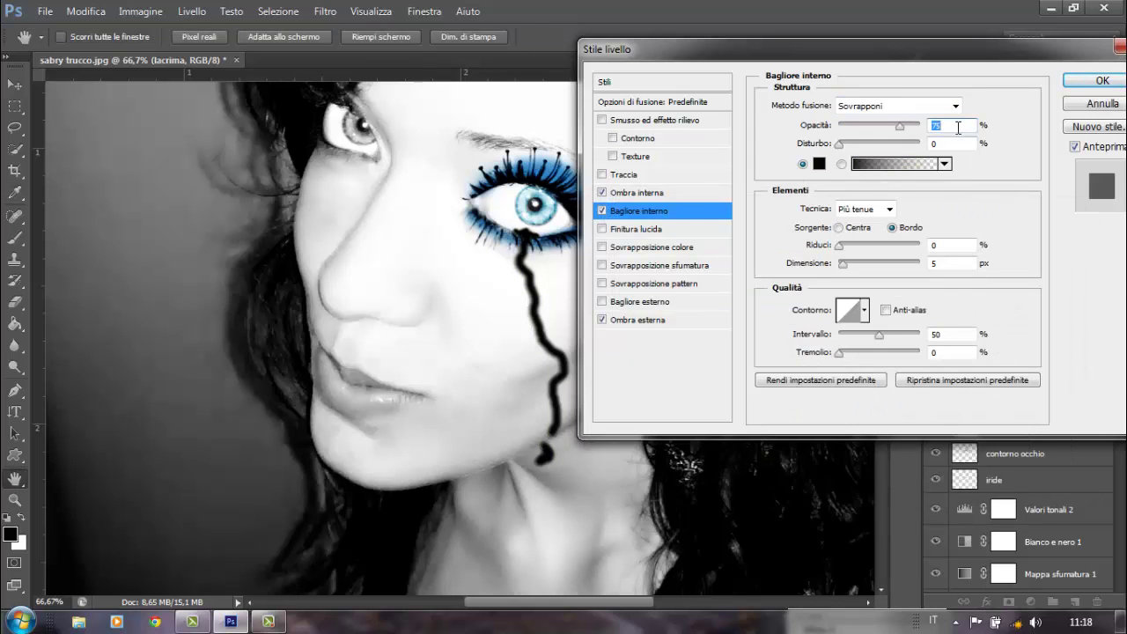
text(3)
double_click(937, 334)
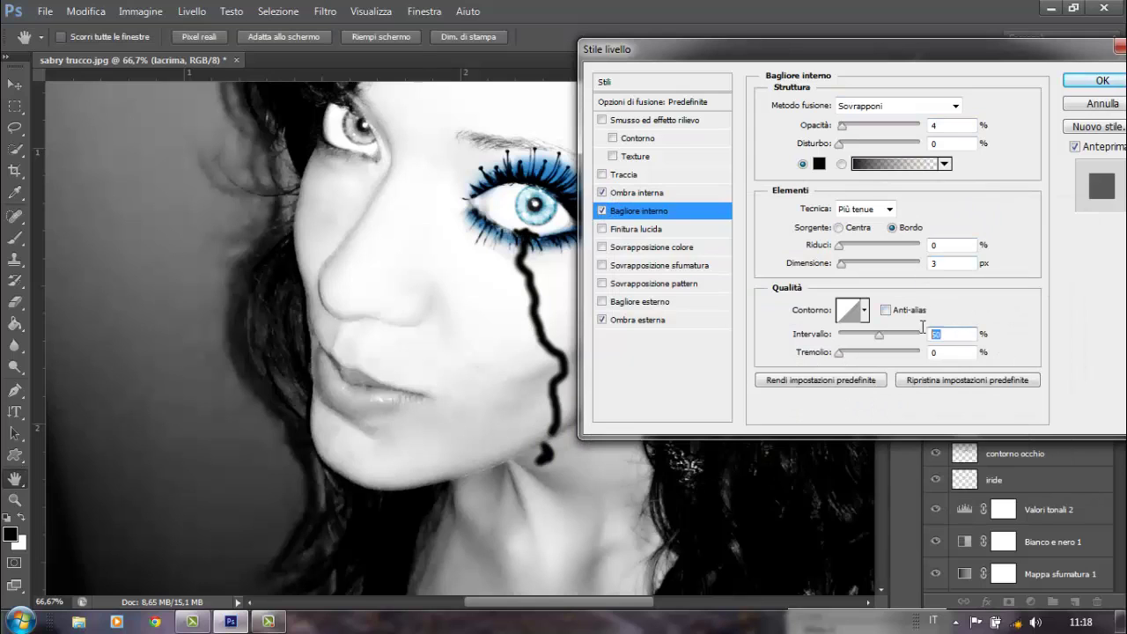
Enable Bevel and Emboss on the tear with depth 70, size 3, global light off, and 15% shadow opacity
text(4)
click(656, 119)
text(70)
key(Tab)
text(3)
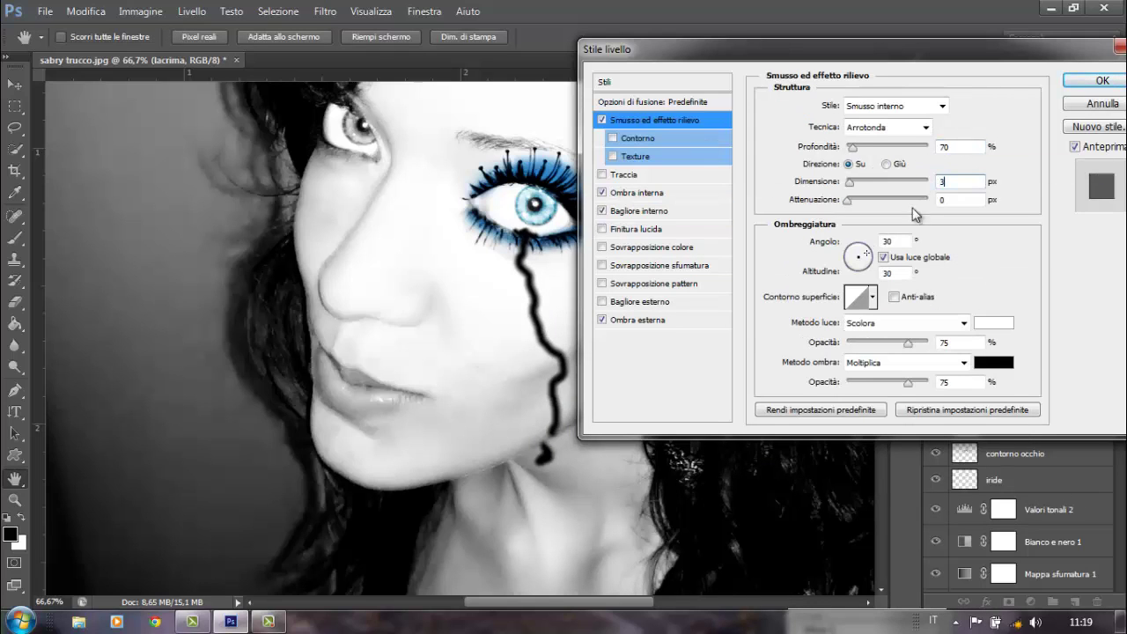
click(883, 257)
text(45)
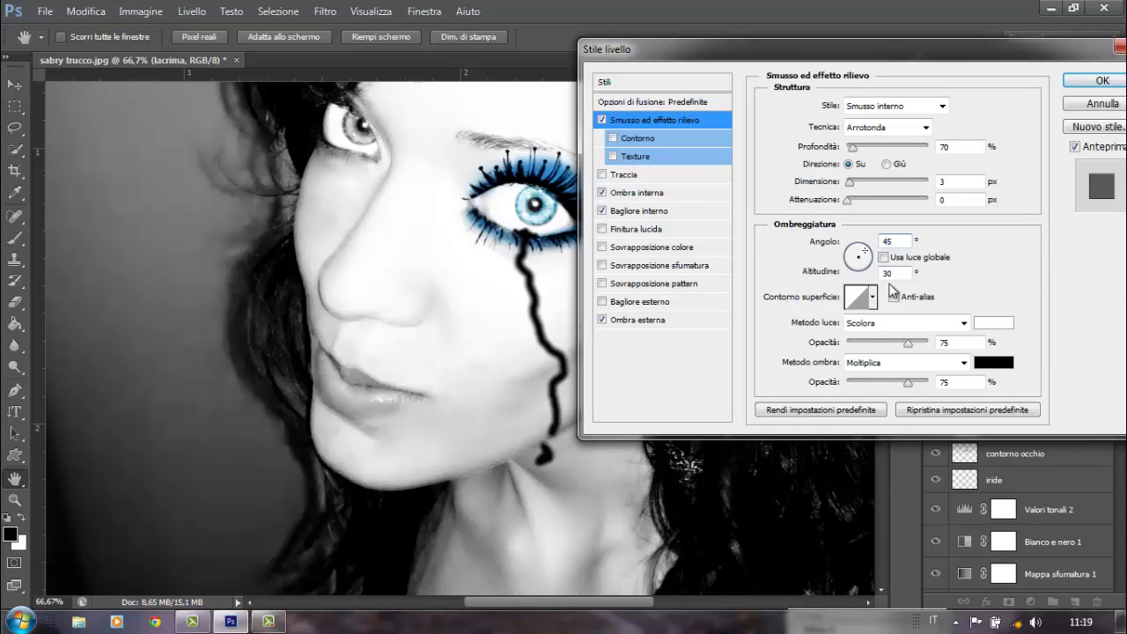
text(60)
double_click(947, 343)
text(27)
double_click(947, 382)
text(15)
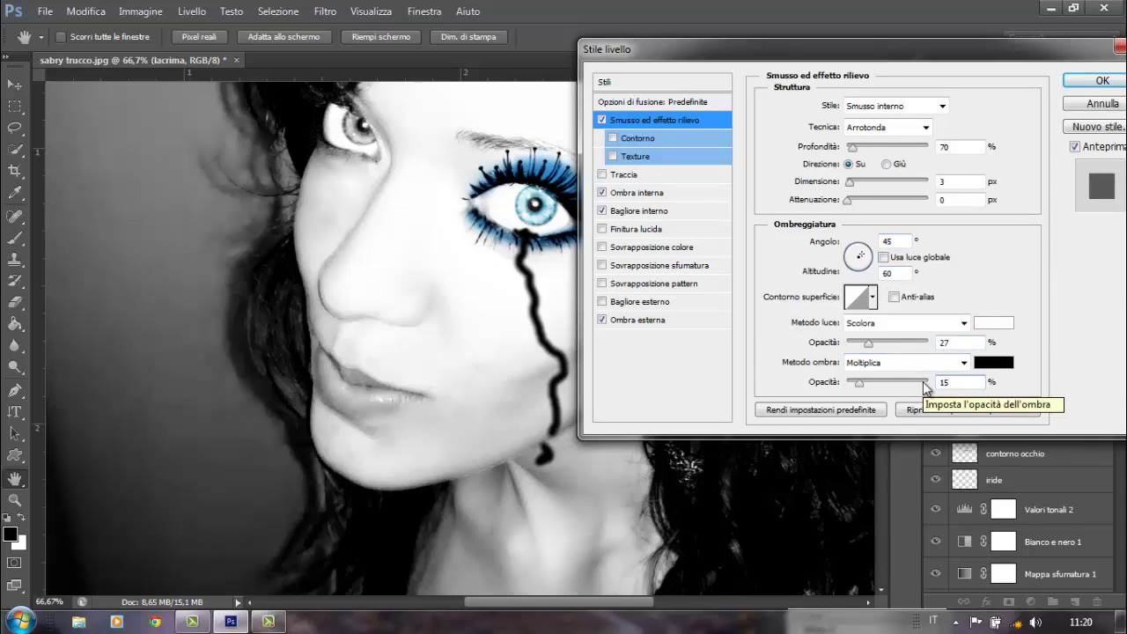
Add a Multiply gradient overlay fading to transparent and apply the layer style
click(659, 265)
click(881, 144)
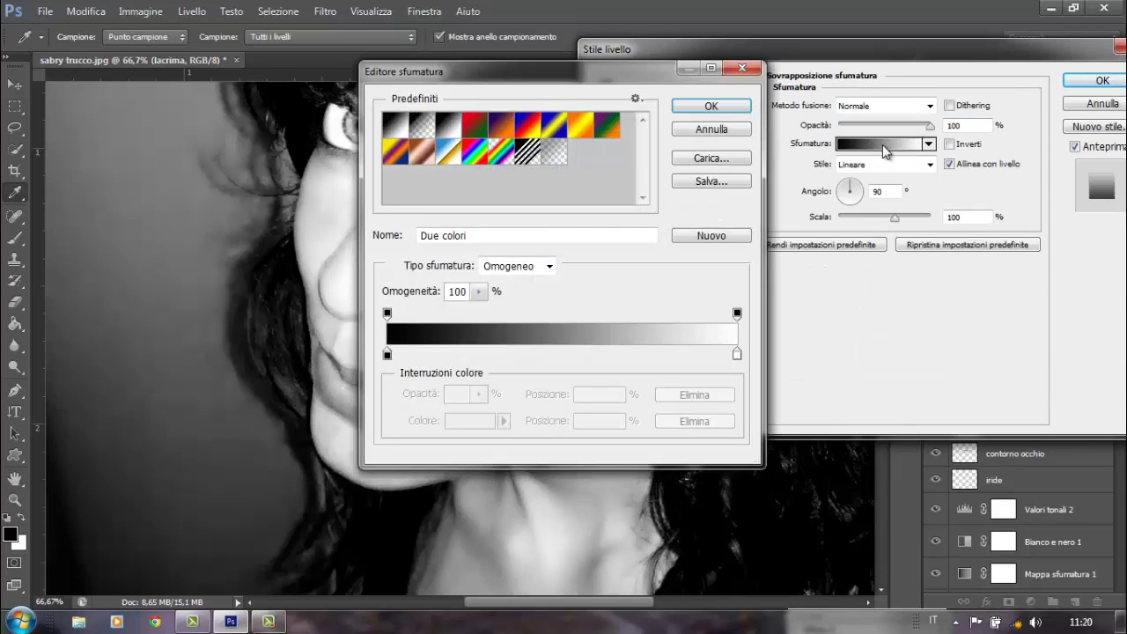
click(738, 313)
double_click(458, 395)
text(0)
click(714, 106)
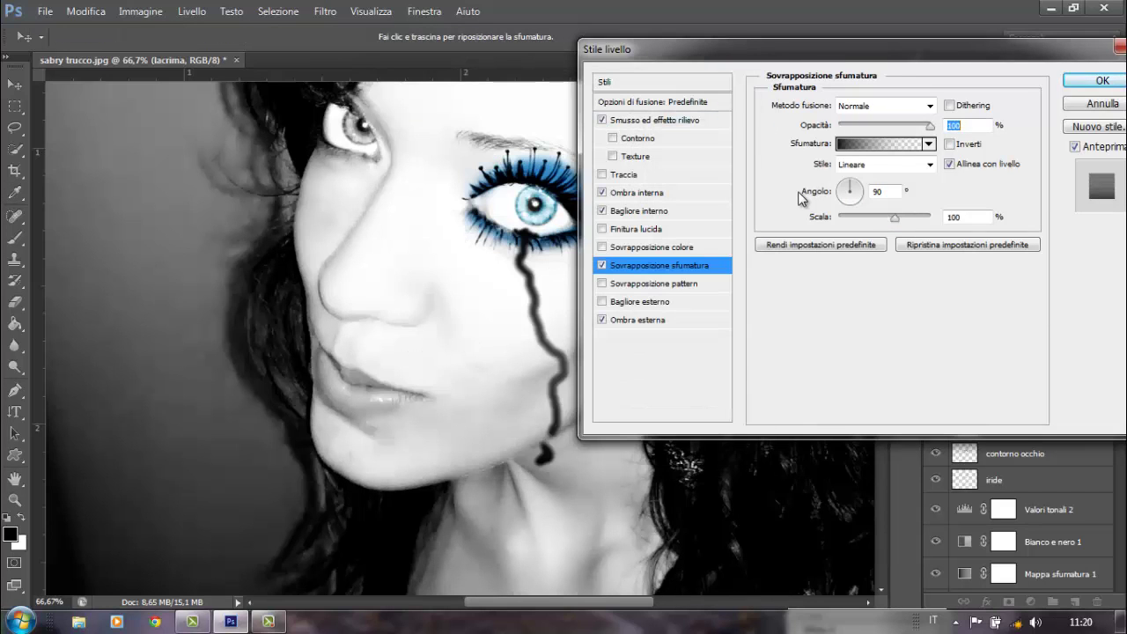
click(929, 106)
click(894, 176)
text(6)
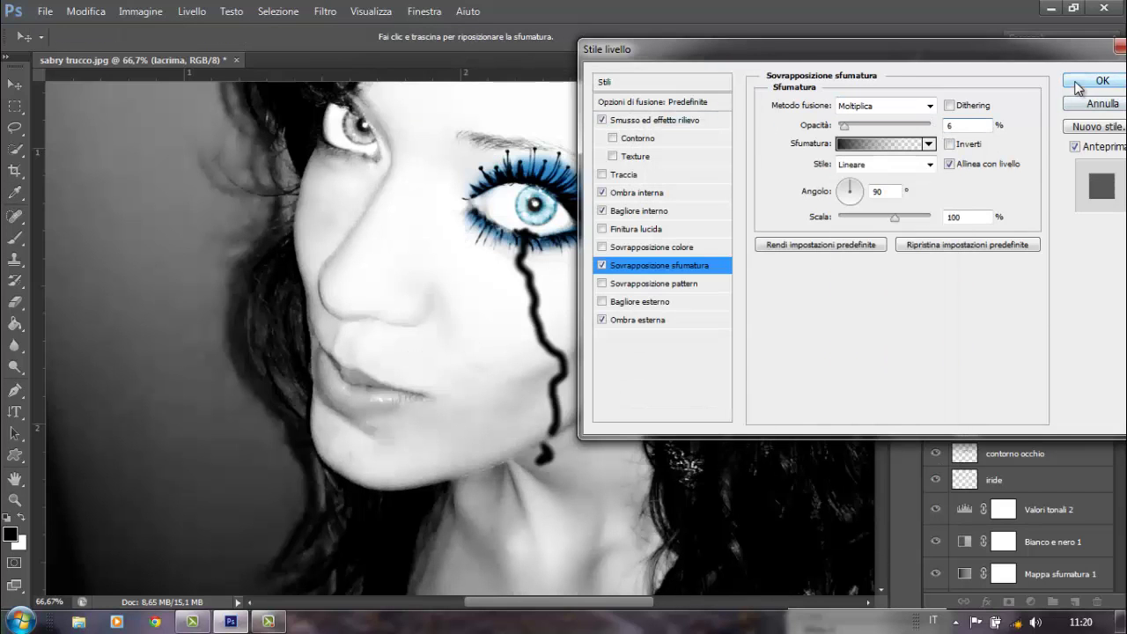
click(1099, 80)
click(982, 323)
Set the tear layer to Schiarisci and hollow it by contracting its selection and deleting the inside
click(969, 123)
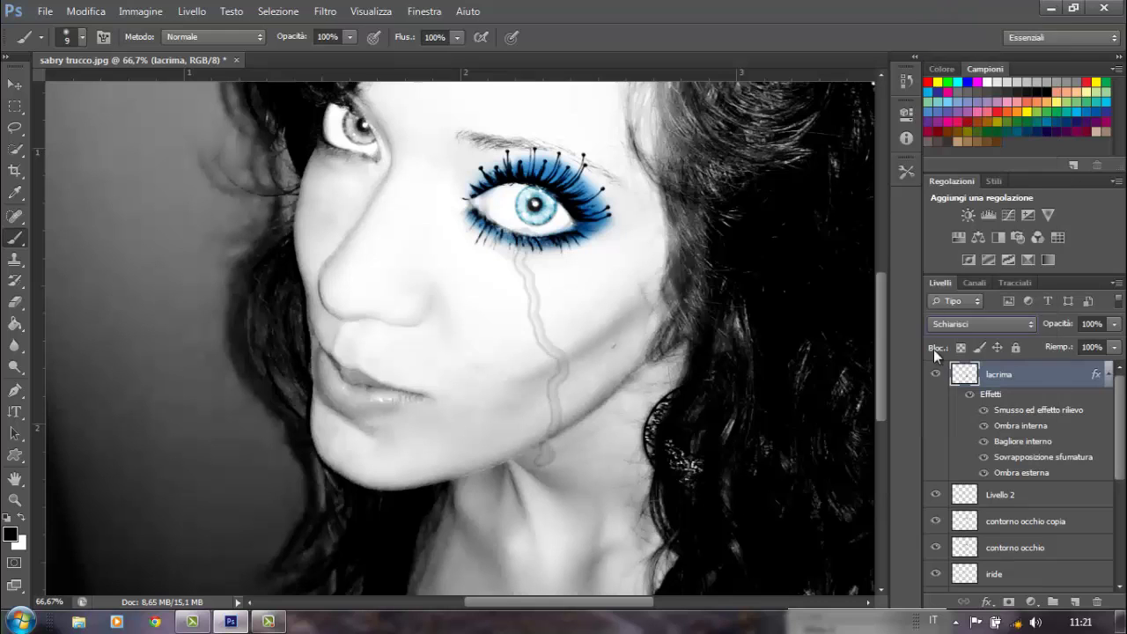
ctrl+click(964, 374)
click(277, 10)
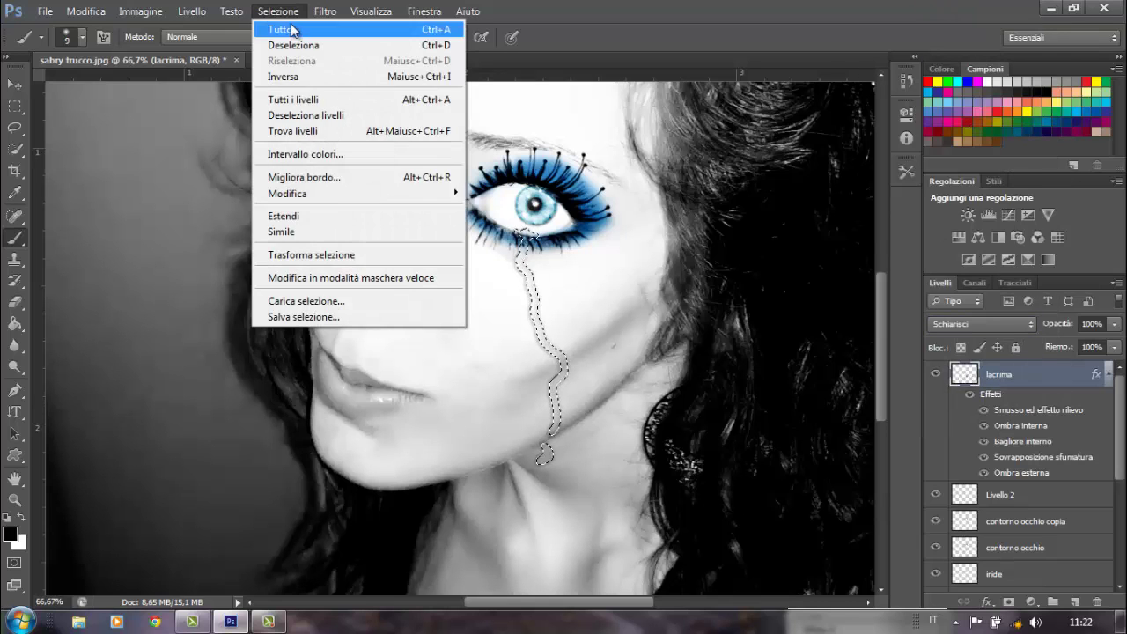
click(509, 243)
key(Return)
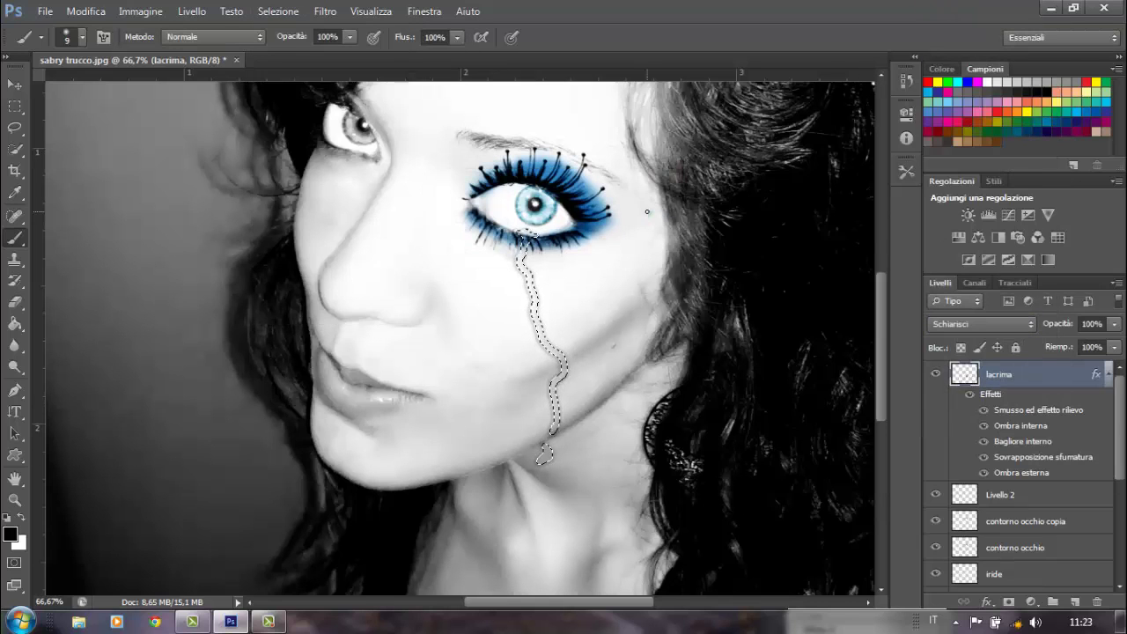
click(277, 10)
click(290, 76)
key(Delete)
key(ctrl+d)
Paint a white highlight at the tear's tip and lower the tear layer opacity to 56%
click(16, 538)
key(Return)
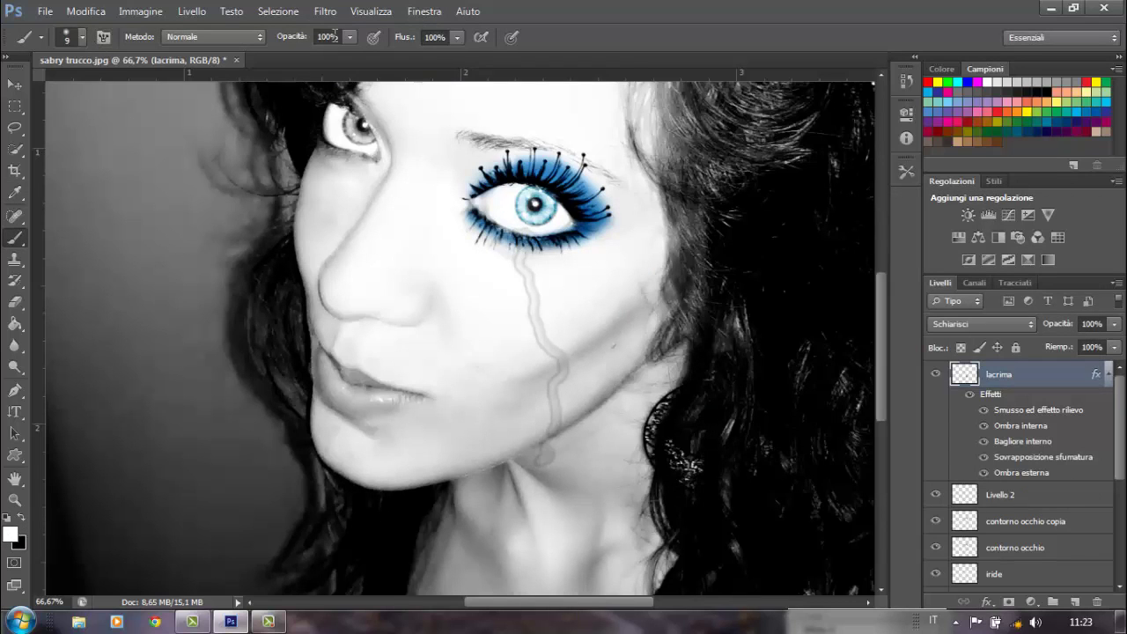
key(ctrl+plus)
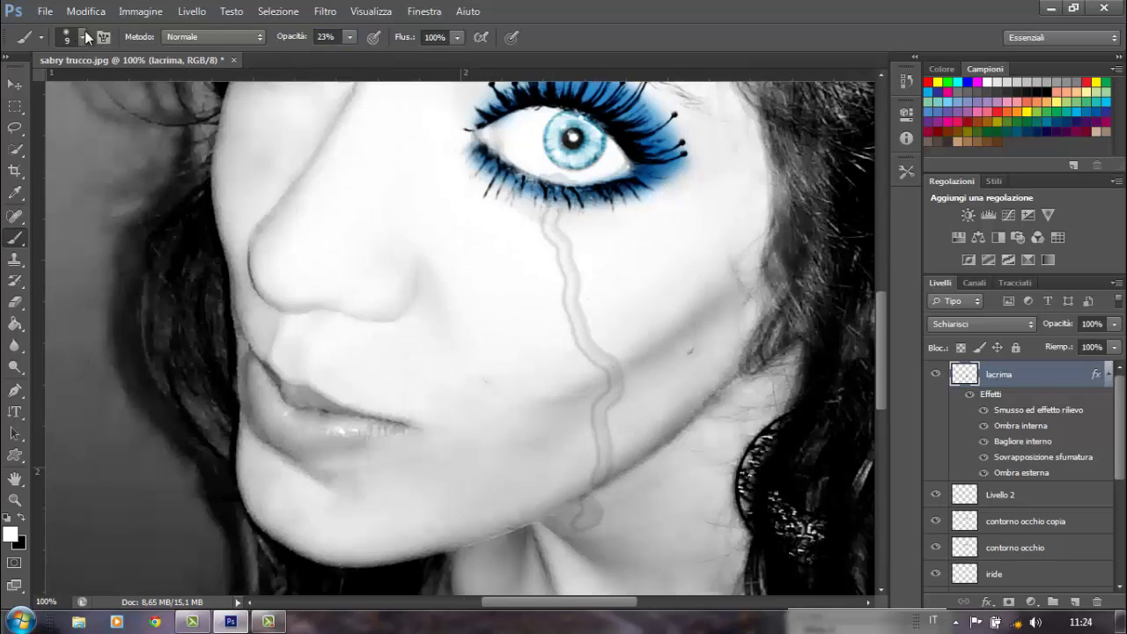
click(83, 36)
click(166, 166)
click(563, 258)
key(0)
click(587, 517)
click(580, 521)
key(6)
key(3)
key(ctrl+minus)
click(1115, 325)
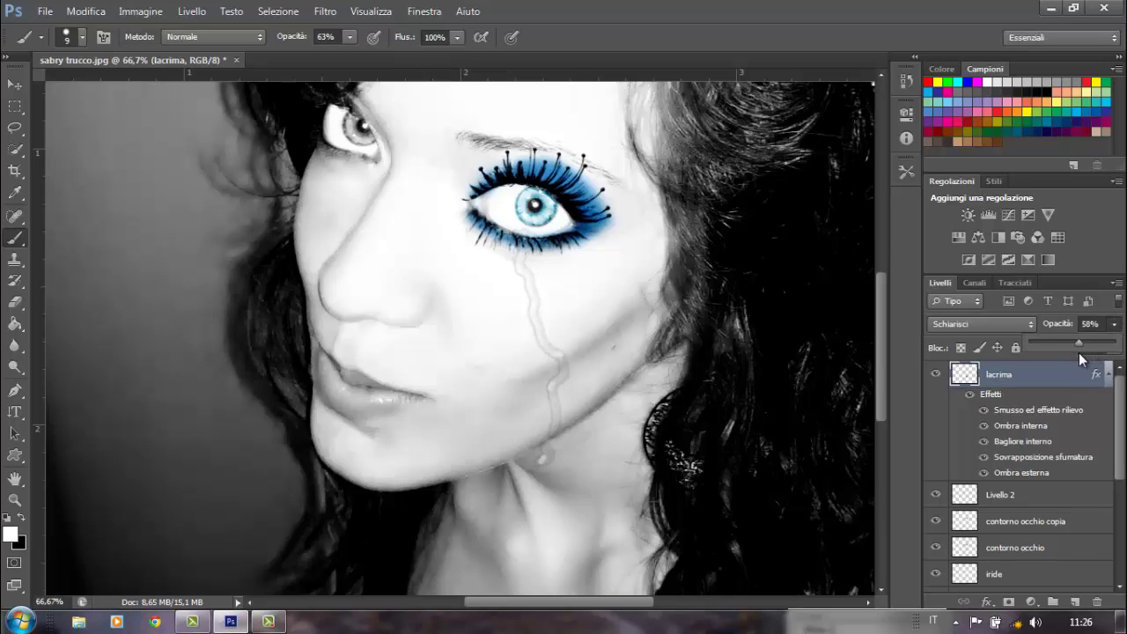
Make white the foreground colour, try the Eraser, return to the Brush, and zoom in and back out
click(21, 518)
click(11, 534)
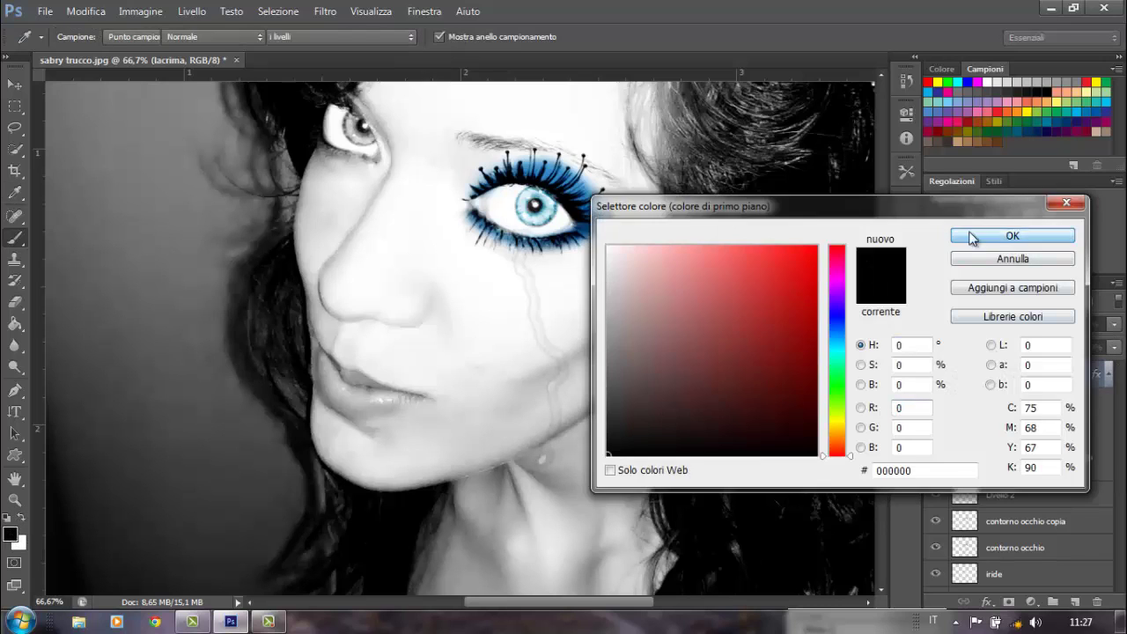
click(1014, 238)
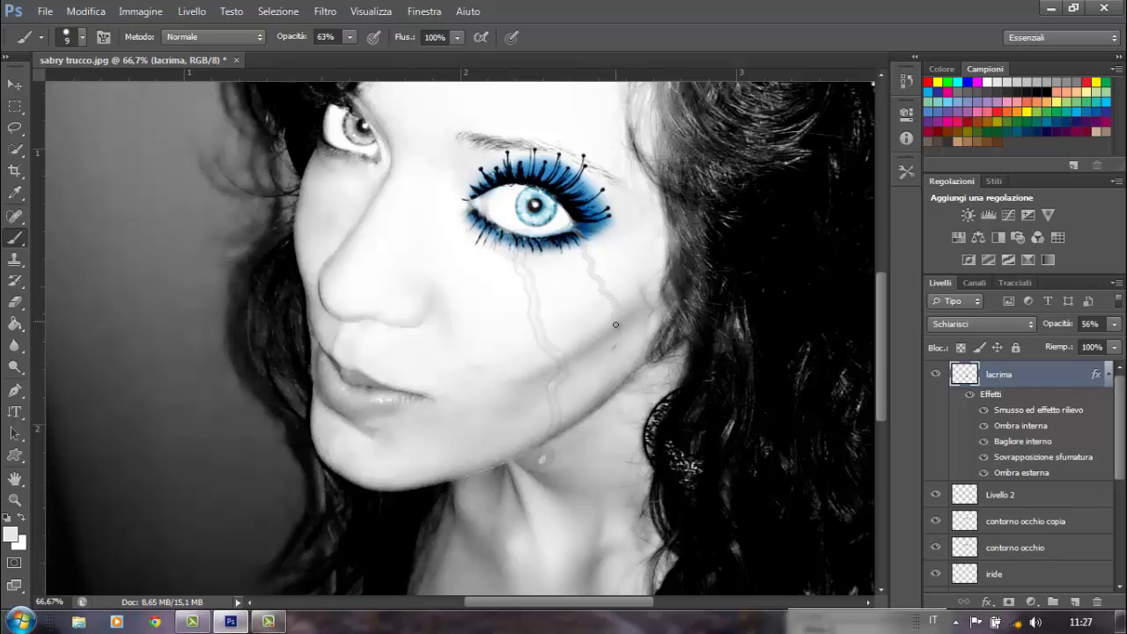
click(16, 302)
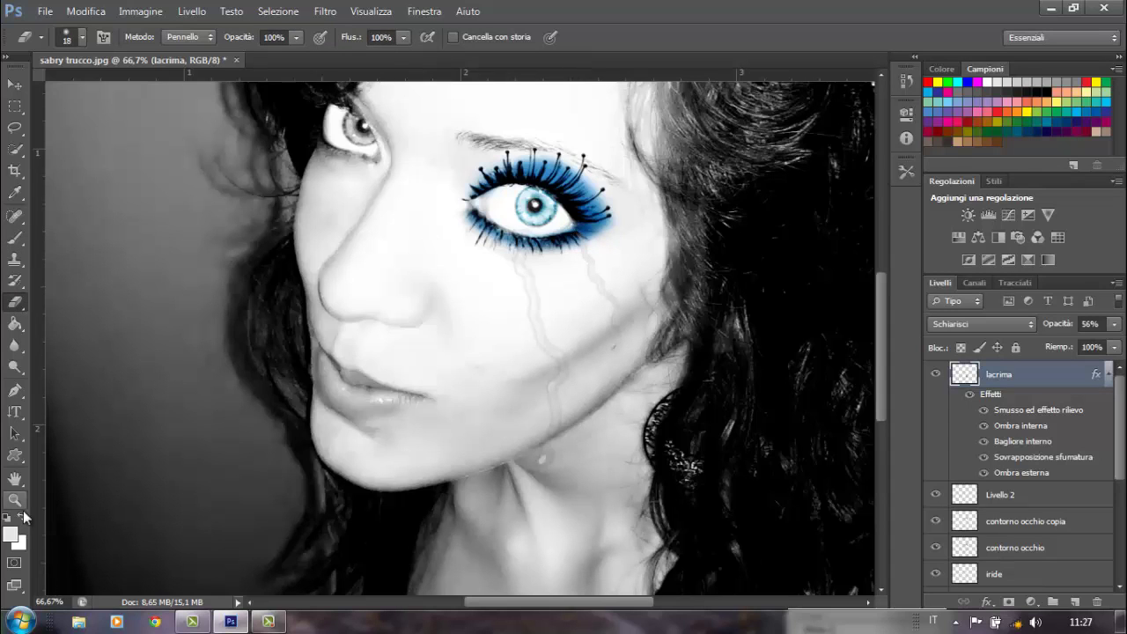
click(18, 239)
key(ctrl+plus)
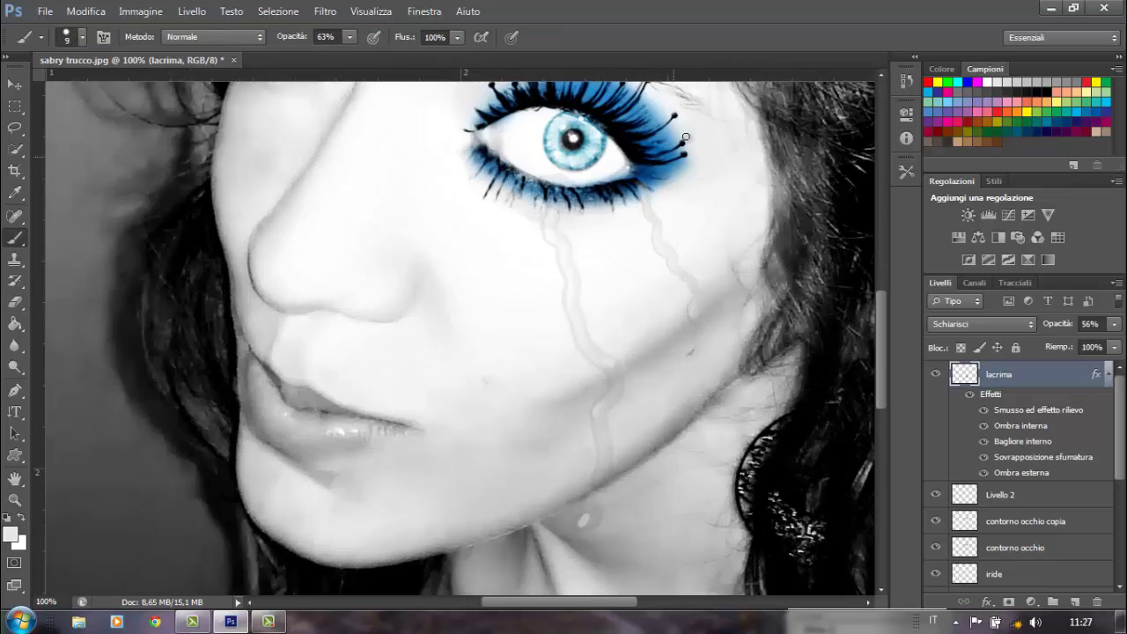
key(ctrl+minus)
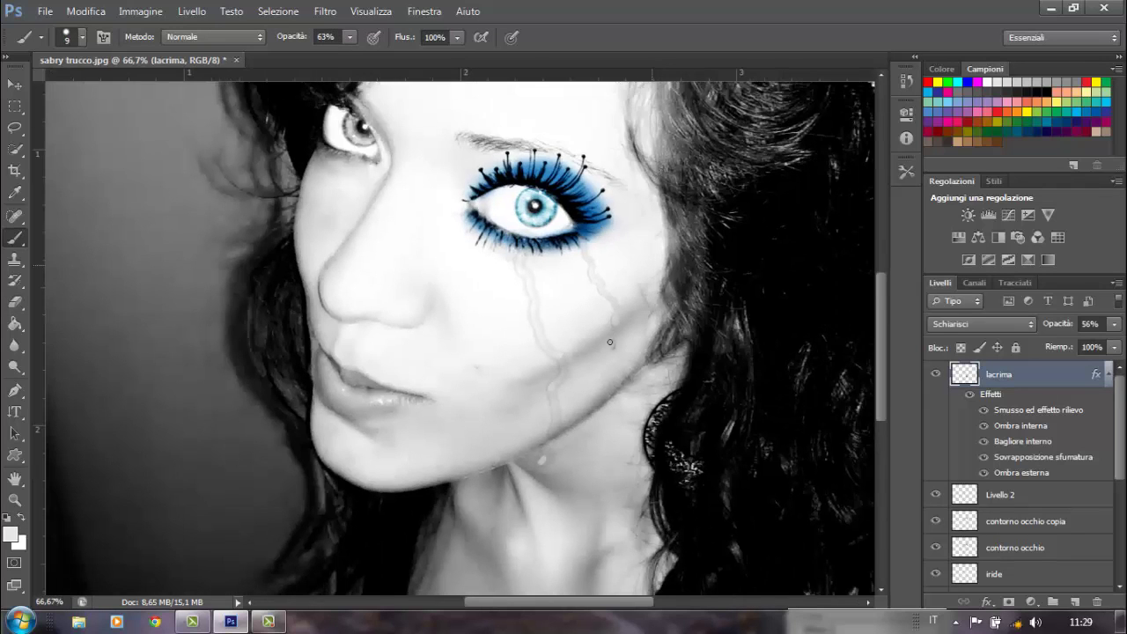
Draw a large blue custom-shape star above the eyebrow and set its layer to Moltiplica
click(15, 456)
click(647, 37)
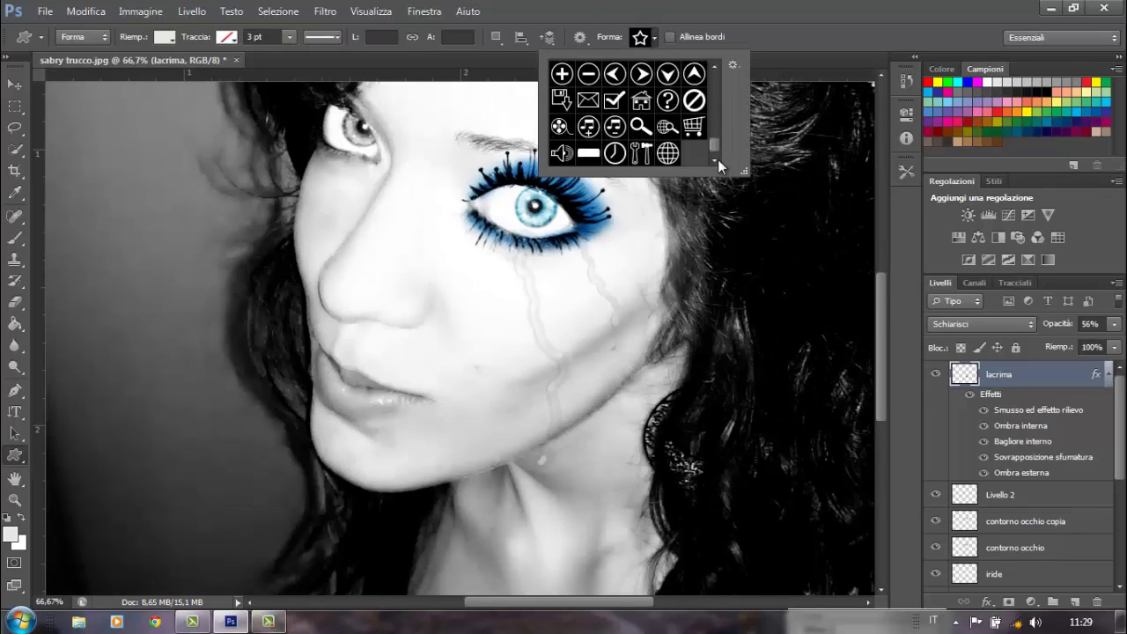
drag(718, 160, 716, 130)
scroll(716, 128, up, 2)
scroll(716, 128, up, 2)
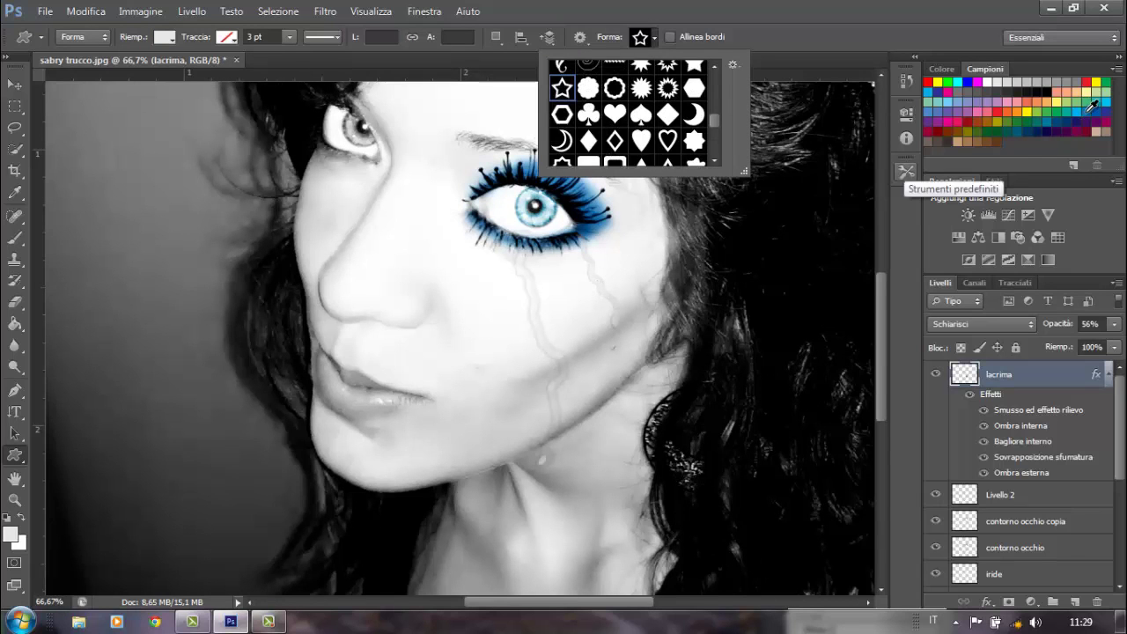
click(1084, 112)
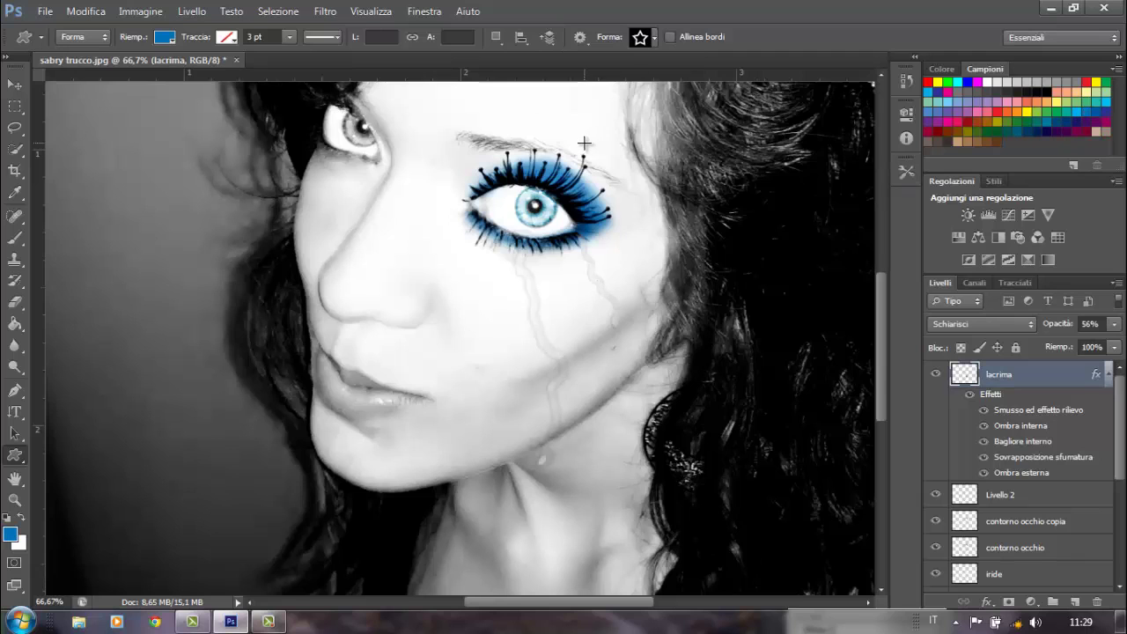
drag(582, 156, 646, 103)
click(1033, 323)
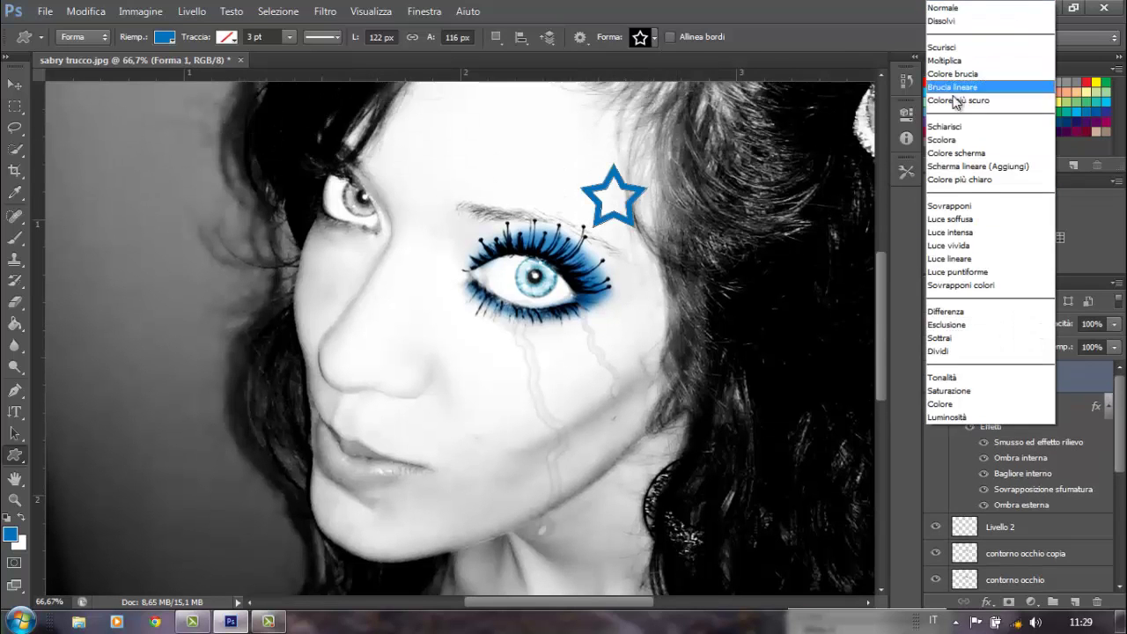
click(969, 87)
Add four small stars by the eye's outer corner and down the cheek
drag(626, 265, 651, 240)
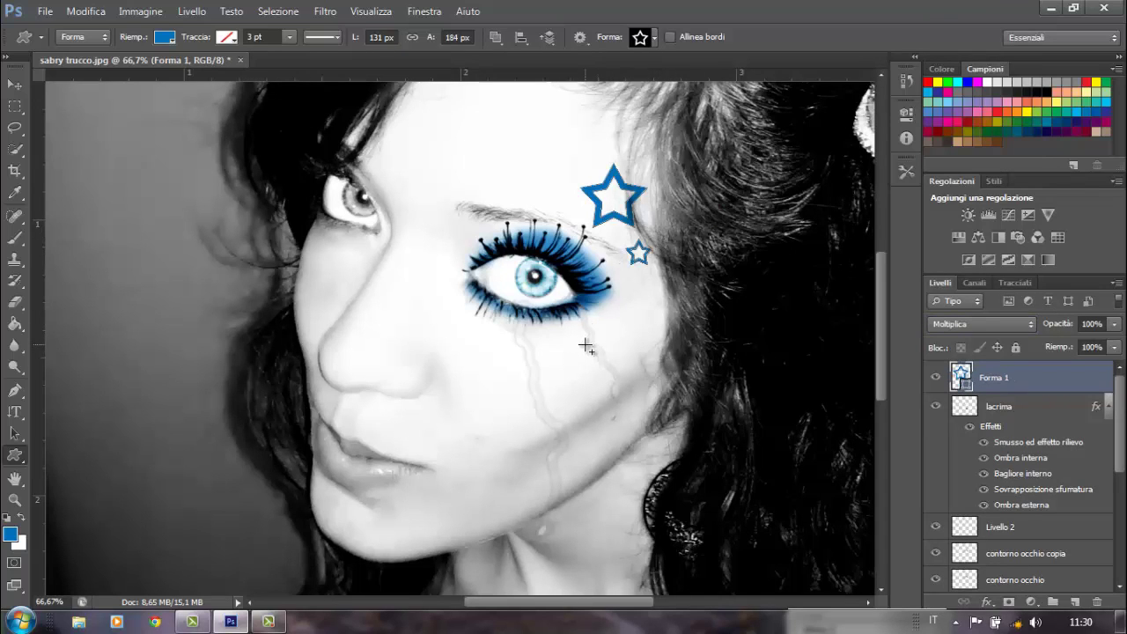
mouse_move(586, 346)
mouse_down()
mouse_move(638, 365)
mouse_move(650, 348)
mouse_up()
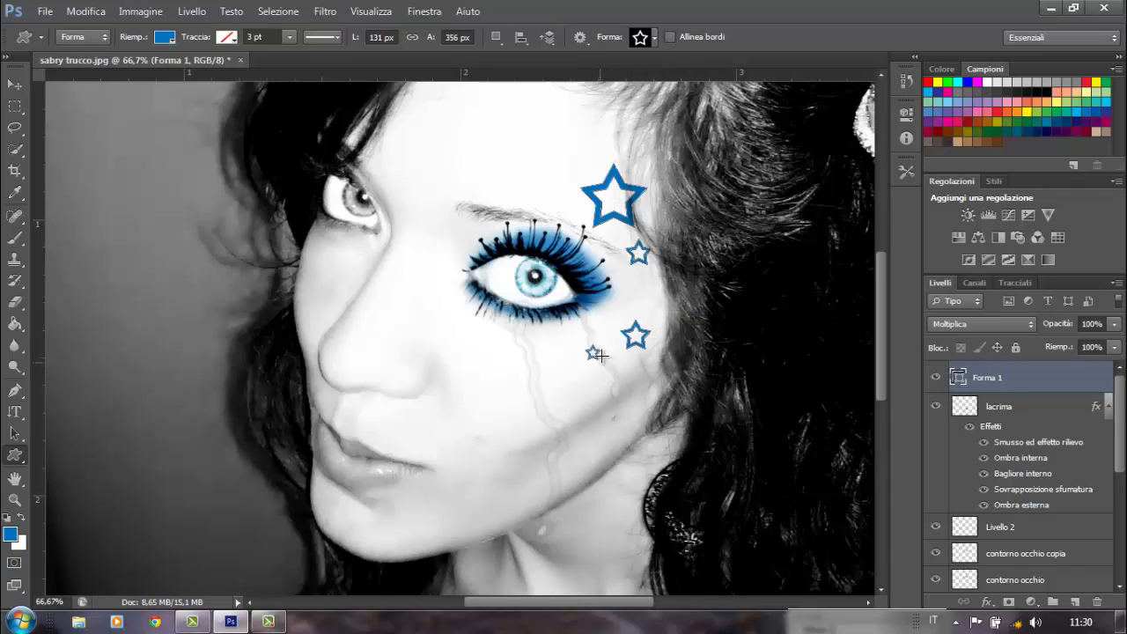
drag(592, 379, 604, 391)
drag(641, 280, 653, 293)
Switch to the Brush and select swirl brush preset 1056
key(b)
click(67, 36)
scroll(152, 234, down, 5)
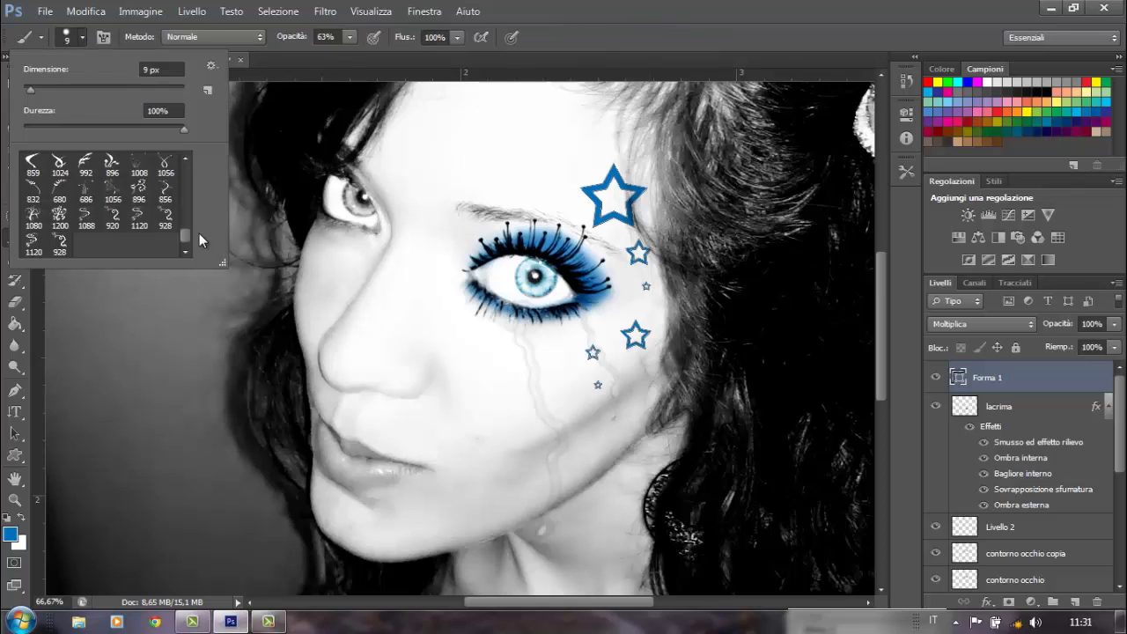
scroll(153, 234, down, 3)
scroll(132, 233, up, 1)
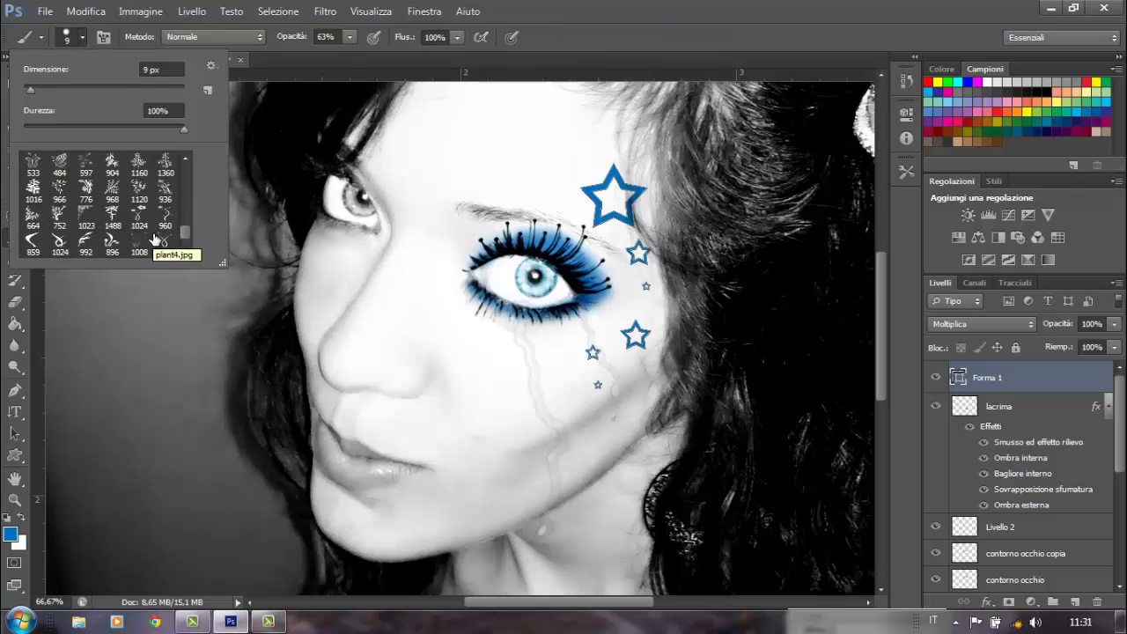
click(109, 232)
click(111, 236)
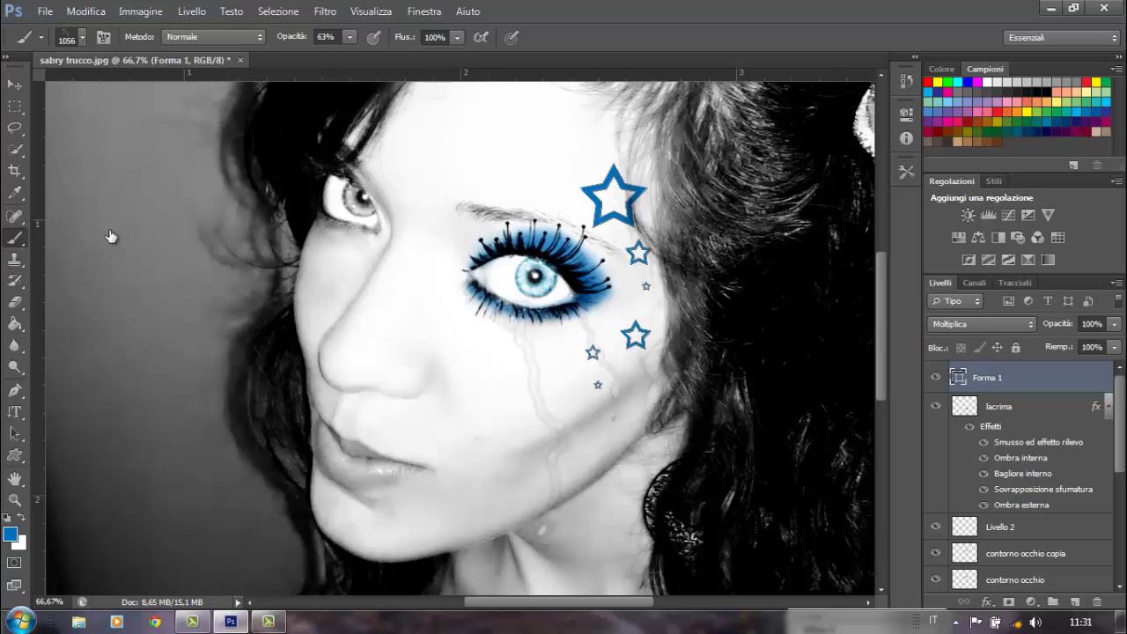
Stamp the swirl on a new layer by the eye, set it to Moltiplica, and rotate it about -13°
key(ctrl+shift+alt+n)
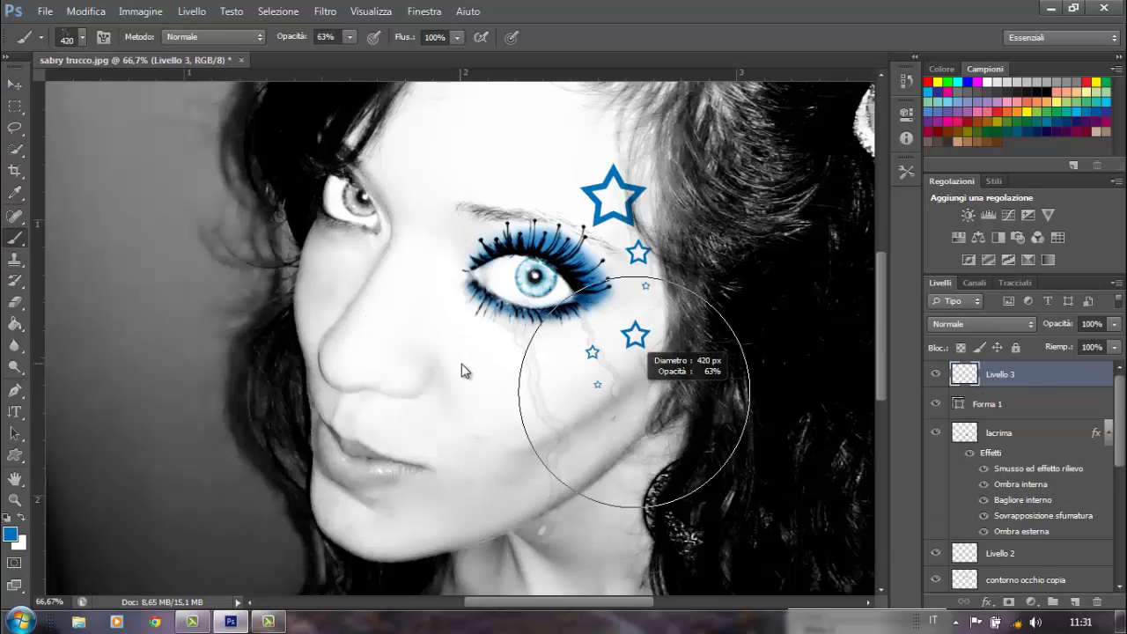
click(606, 329)
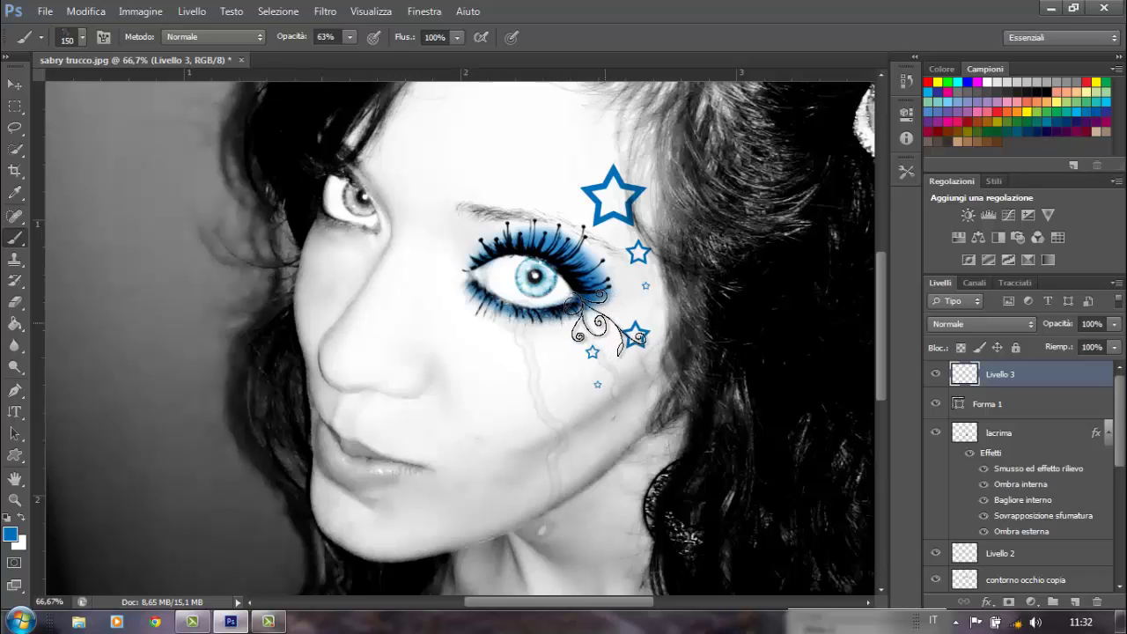
click(1032, 324)
click(953, 61)
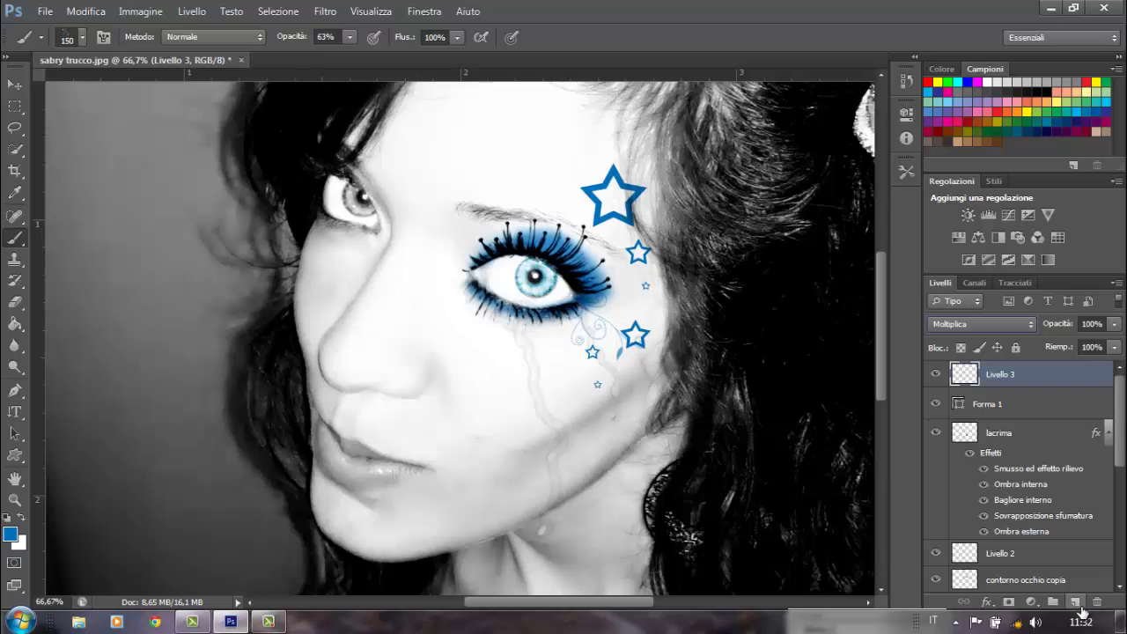
click(85, 11)
click(396, 370)
drag(622, 304, 614, 306)
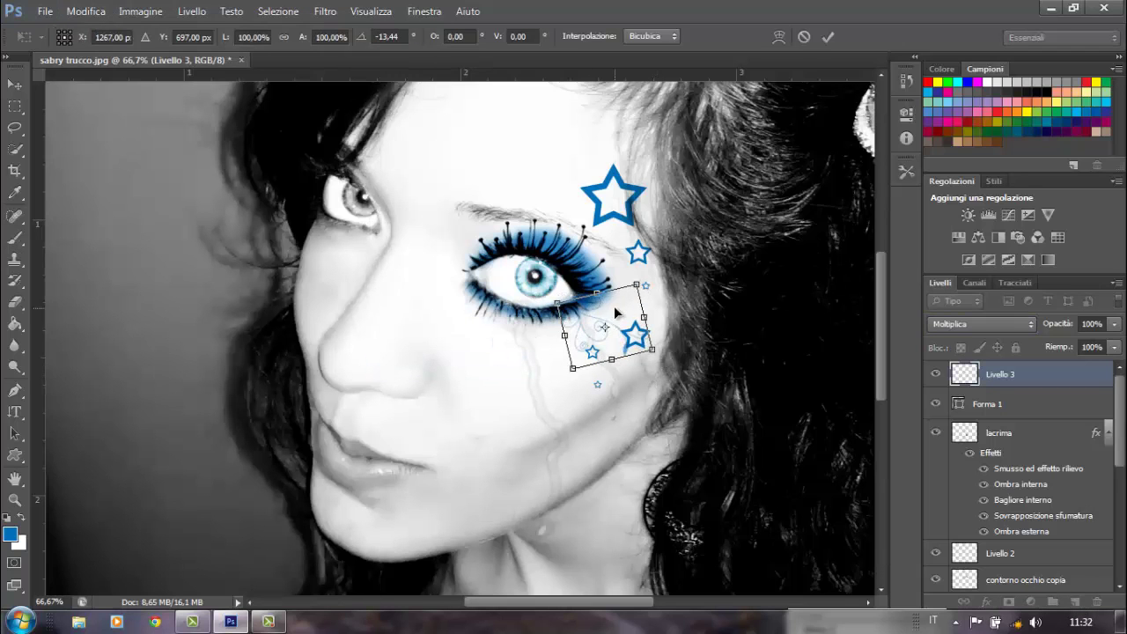
key(Return)
On a new layer, stamp a larger swirl on the cheek and set the layer to Moltiplica
click(1075, 602)
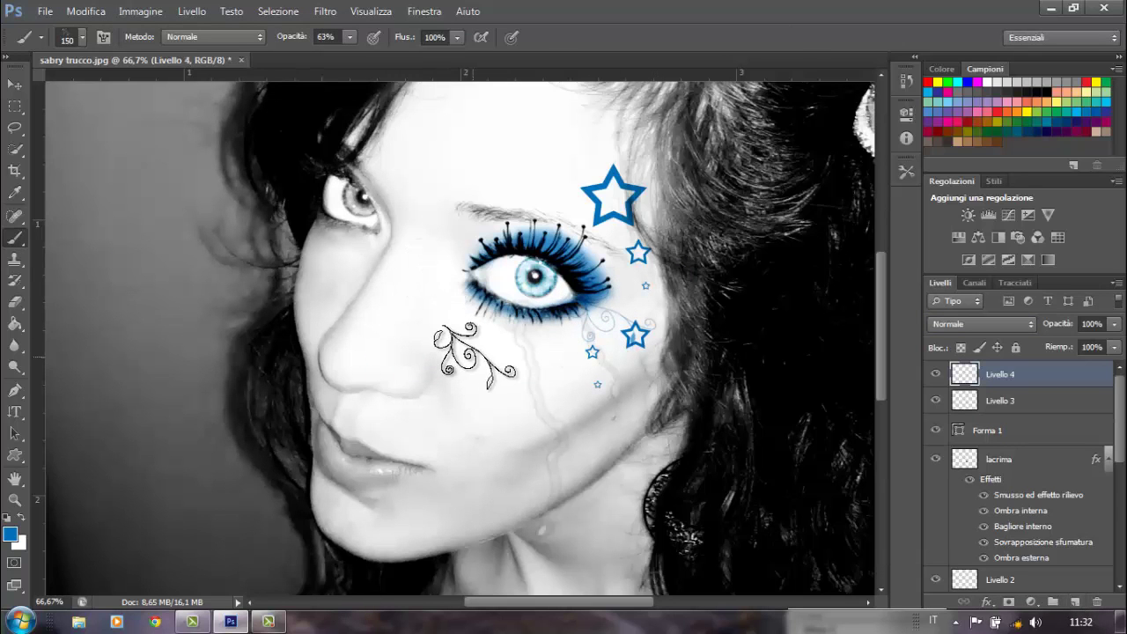
click(82, 37)
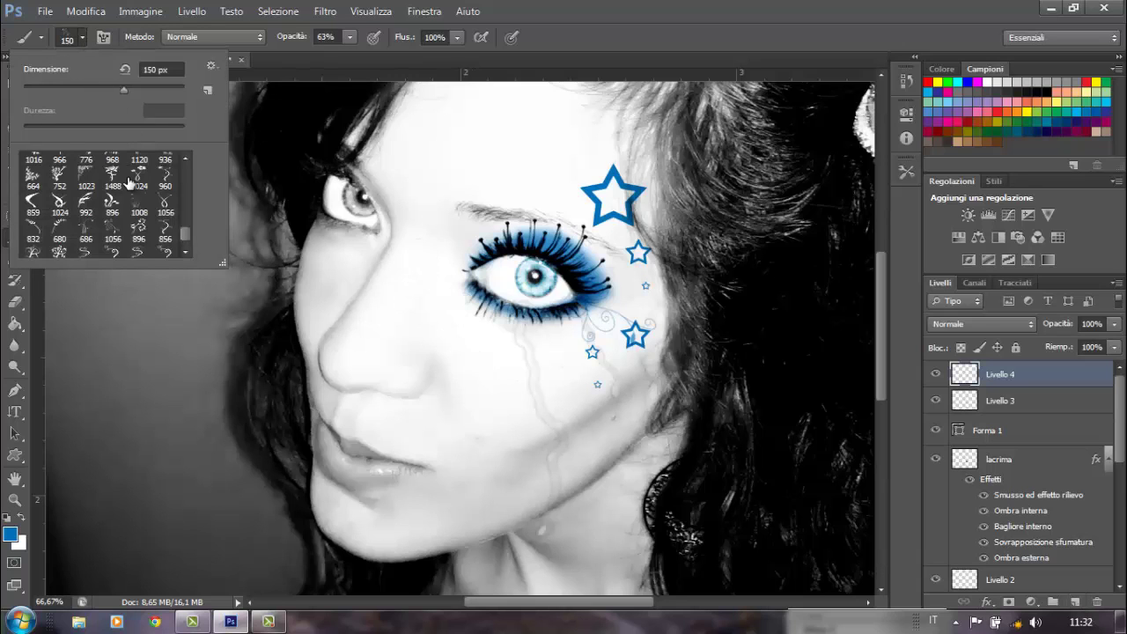
double_click(112, 251)
click(395, 274)
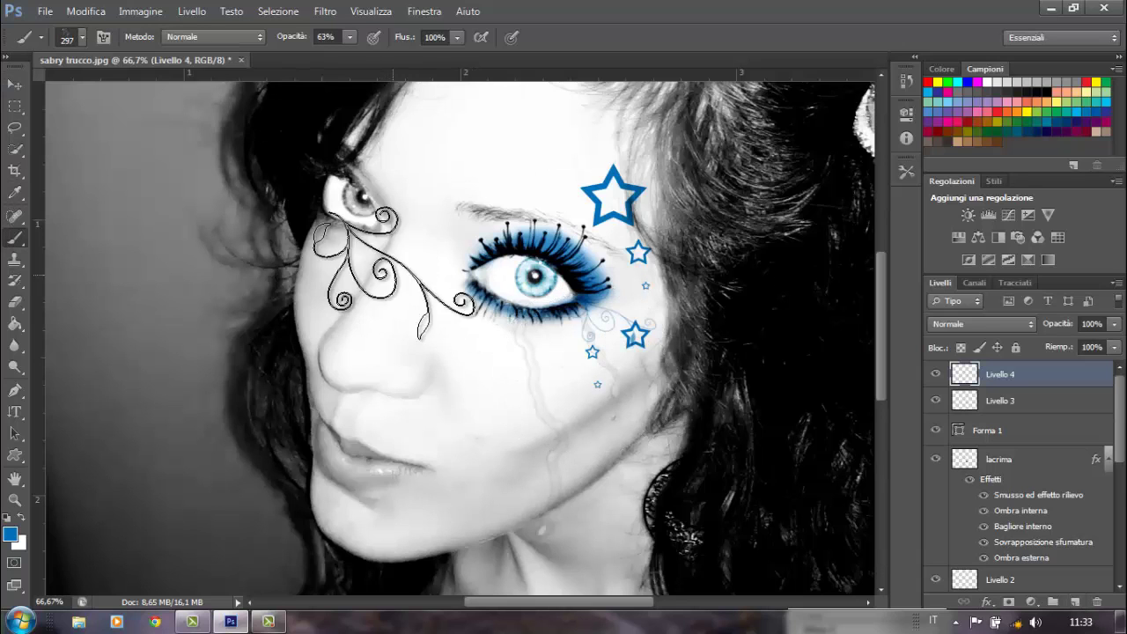
key(ctrl+z)
click(464, 338)
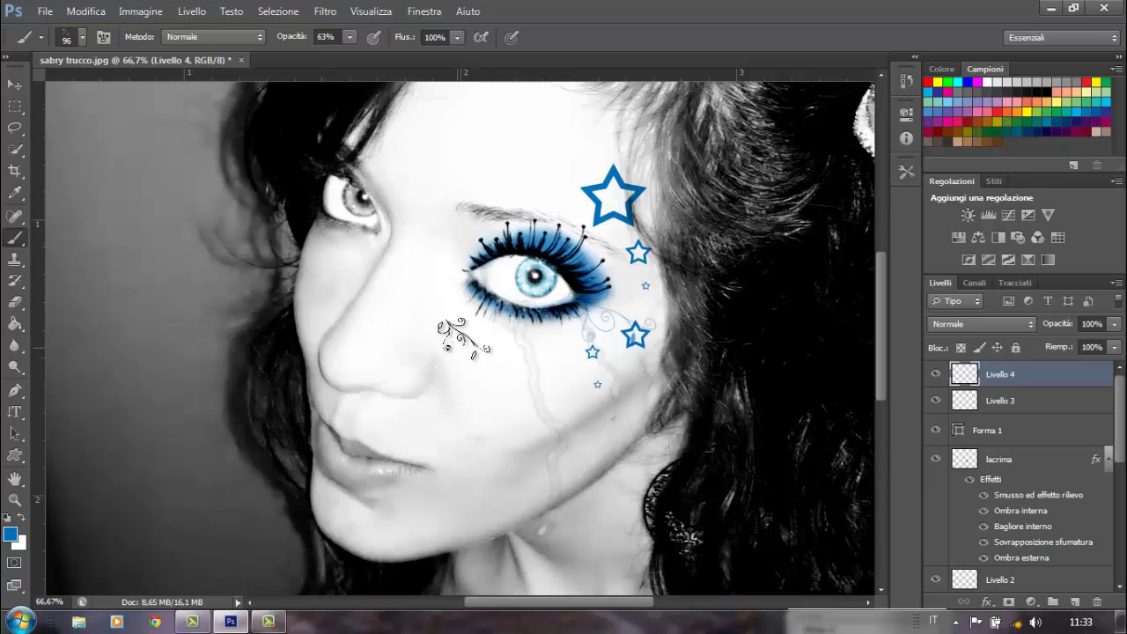
click(432, 302)
click(982, 324)
click(969, 59)
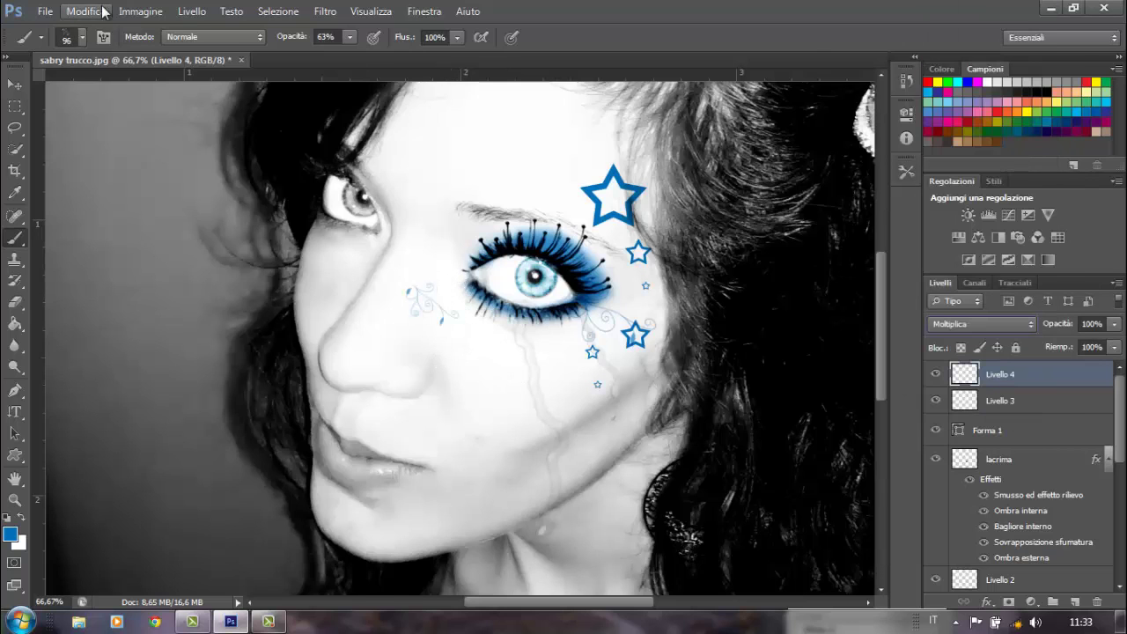
Flip the swirl horizontally, move it beside the eye's inner corner, and rotate it along the lower lashes
click(103, 11)
click(449, 502)
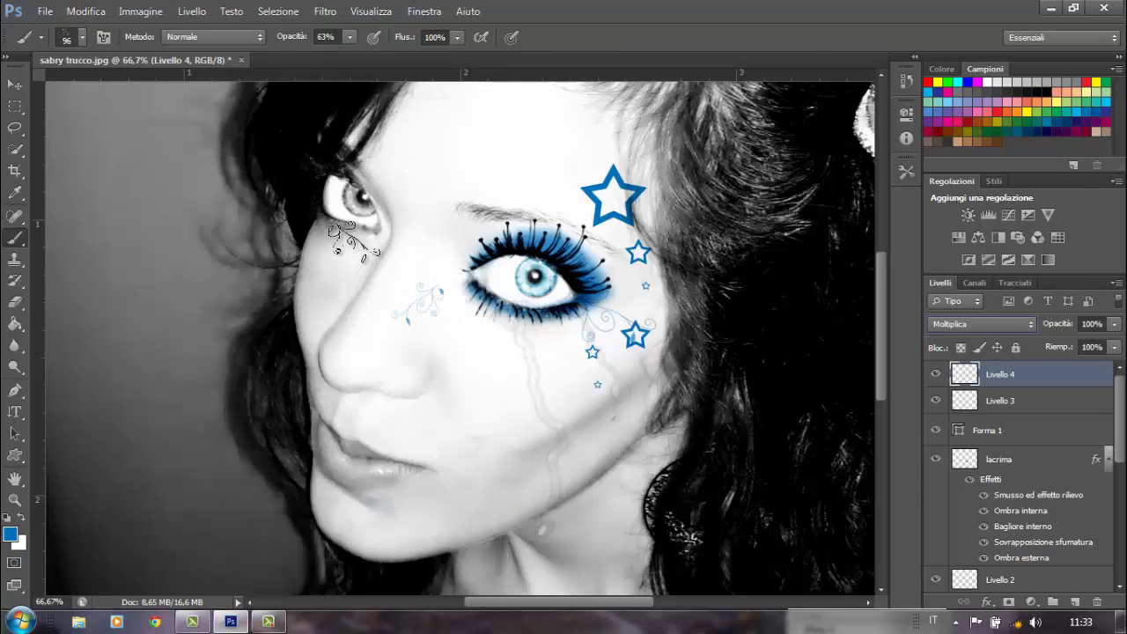
key(v)
drag(443, 279, 449, 281)
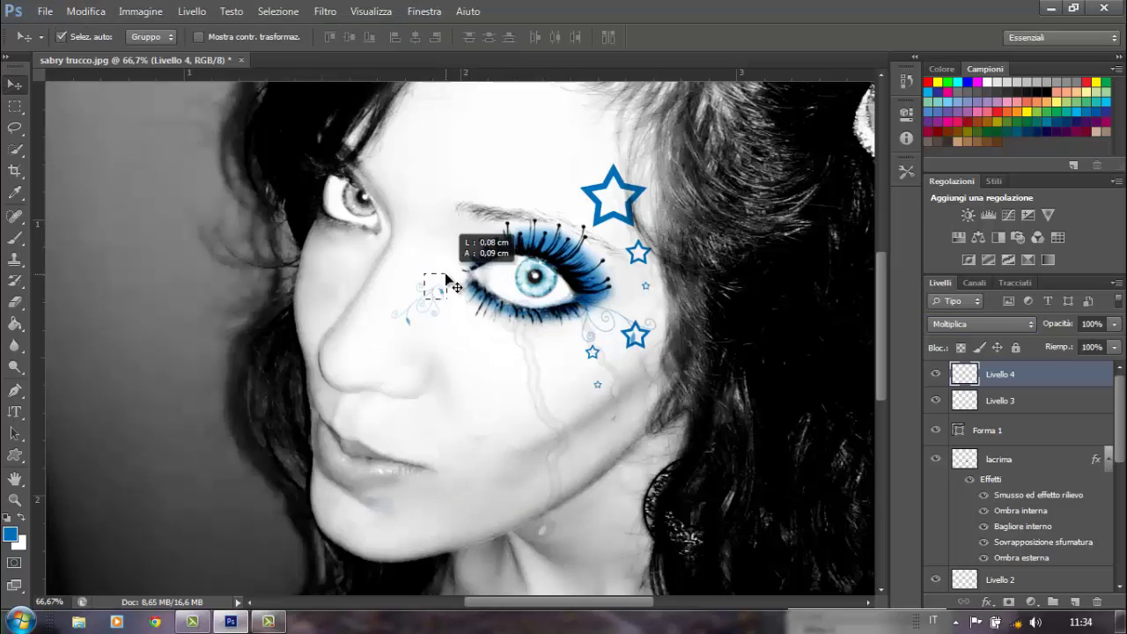
click(86, 12)
click(401, 363)
mouse_move(454, 313)
mouse_down()
mouse_move(423, 315)
mouse_move(471, 280)
mouse_move(529, 304)
mouse_up()
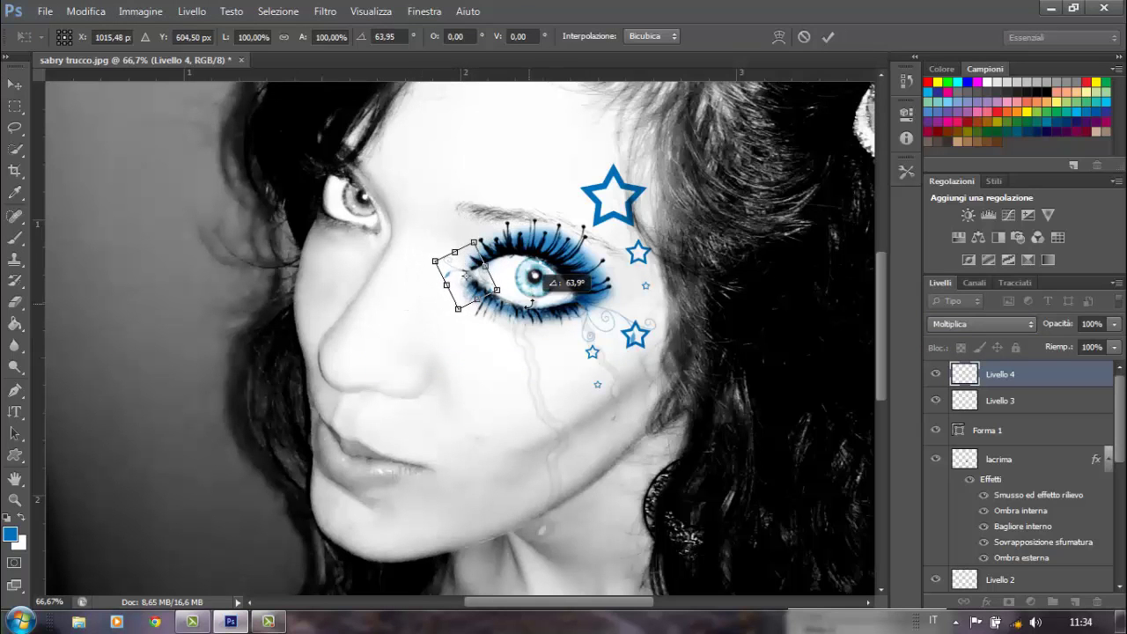
key(Return)
key(e)
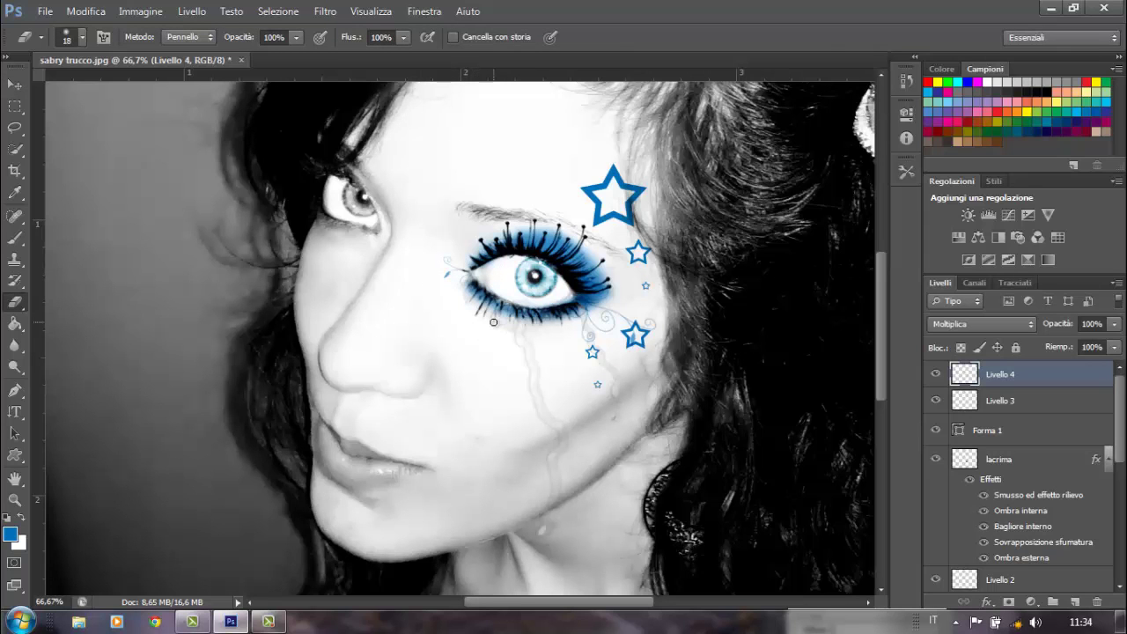
Open the recent bokeh image sfondo_per_ipad_effetto_disco_68.jpg and drag it into the portrait
key(ctrl+minus)
key(ctrl+minus)
click(45, 11)
click(370, 171)
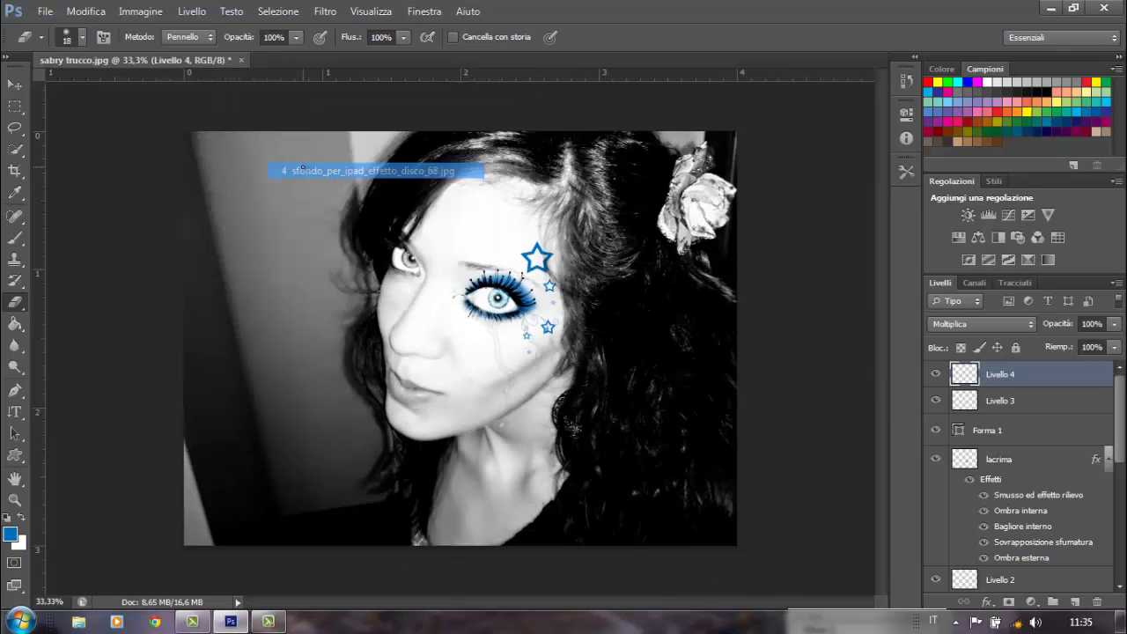
key(ctrl+j)
key(v)
mouse_move(309, 122)
mouse_down()
mouse_move(522, 325)
mouse_move(610, 331)
mouse_up()
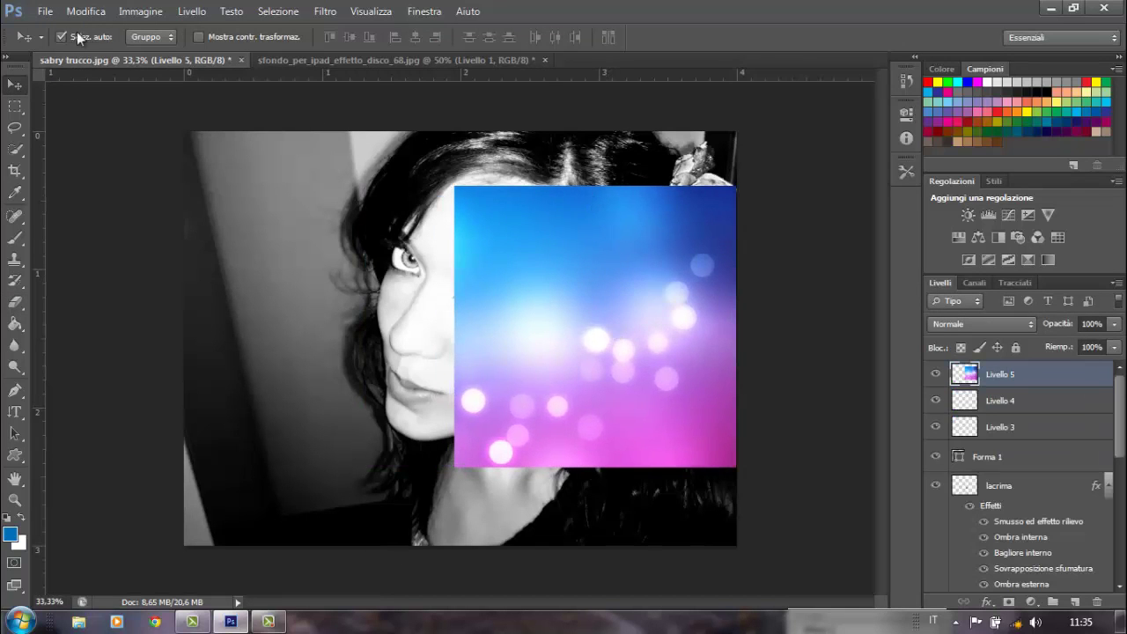
Scale the bokeh layer to span from the top edge to the bottom edge
click(85, 11)
click(435, 349)
drag(596, 186, 596, 131)
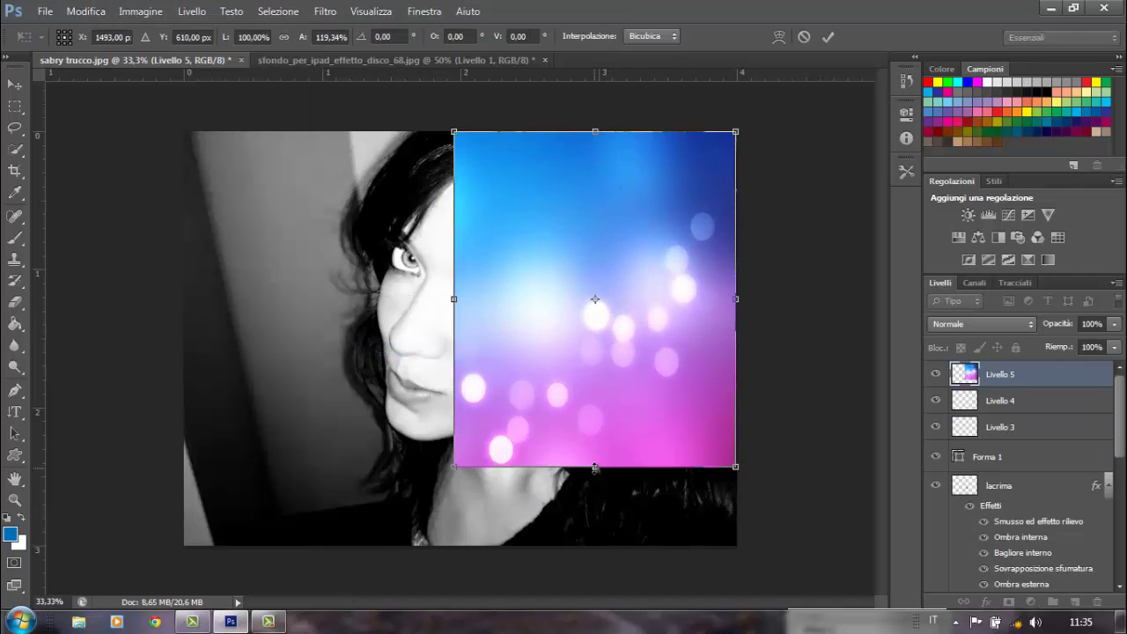
drag(596, 467, 606, 553)
key(Return)
click(982, 324)
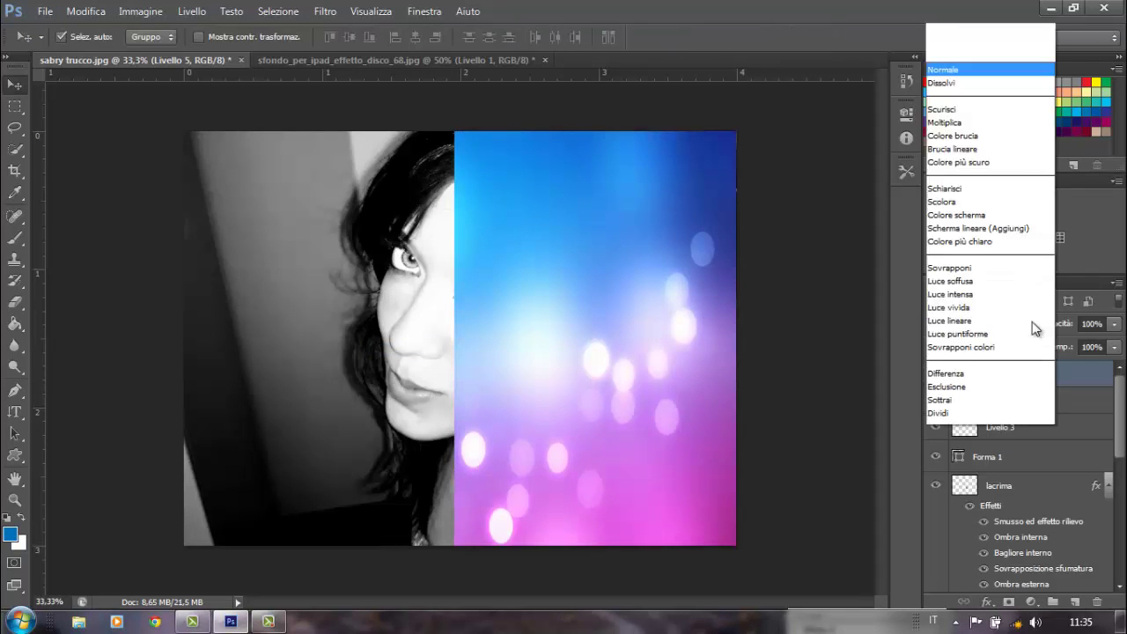
Set the bokeh layer to Scolora and erase its light off the face
click(988, 133)
click(14, 302)
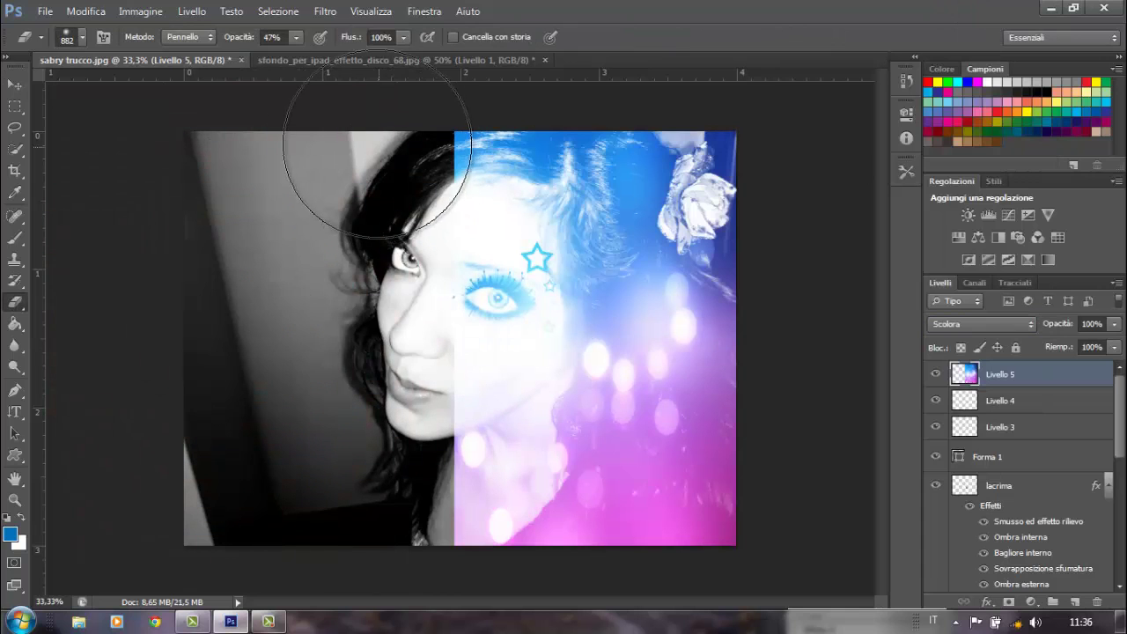
mouse_move(476, 244)
mouse_down()
mouse_move(554, 138)
mouse_move(403, 415)
mouse_move(440, 554)
mouse_move(795, 491)
mouse_up()
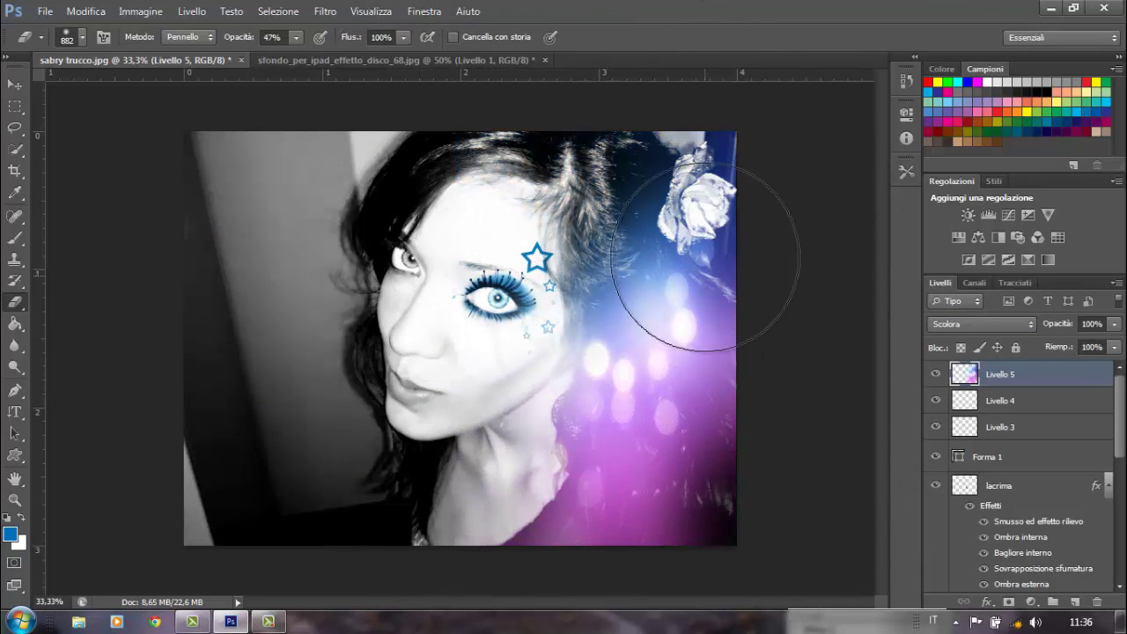
key(1)
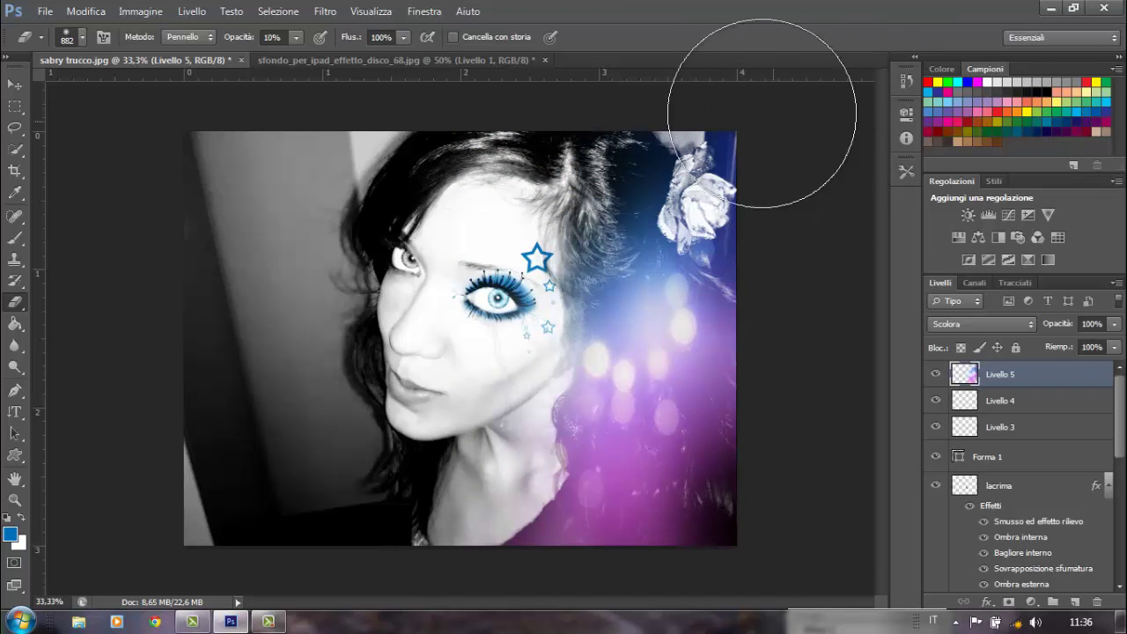
Colorize the bokeh layer blue with Hue/Saturation at hue 220 and raised saturation
click(140, 11)
mouse_move(155, 53)
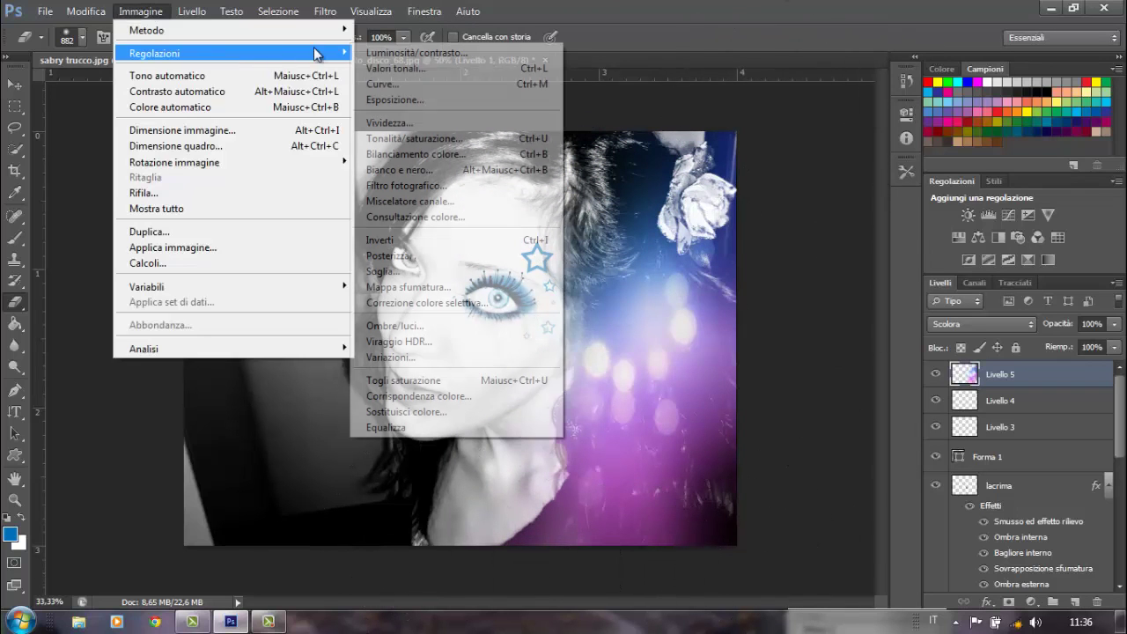
click(414, 284)
click(986, 226)
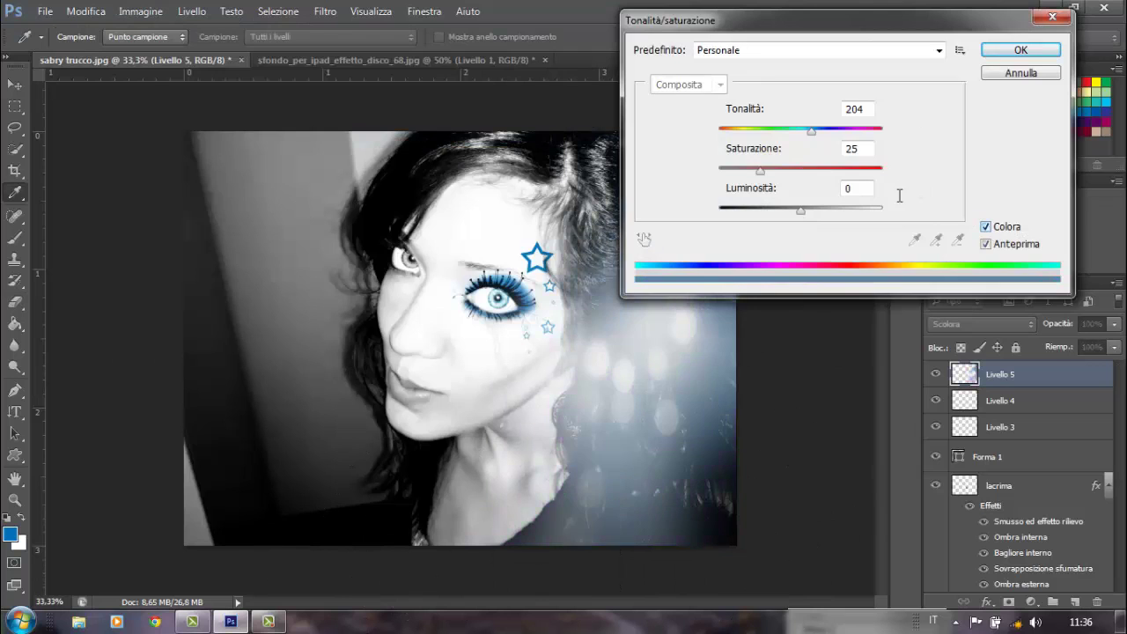
drag(763, 170, 847, 170)
drag(812, 130, 819, 132)
click(1021, 50)
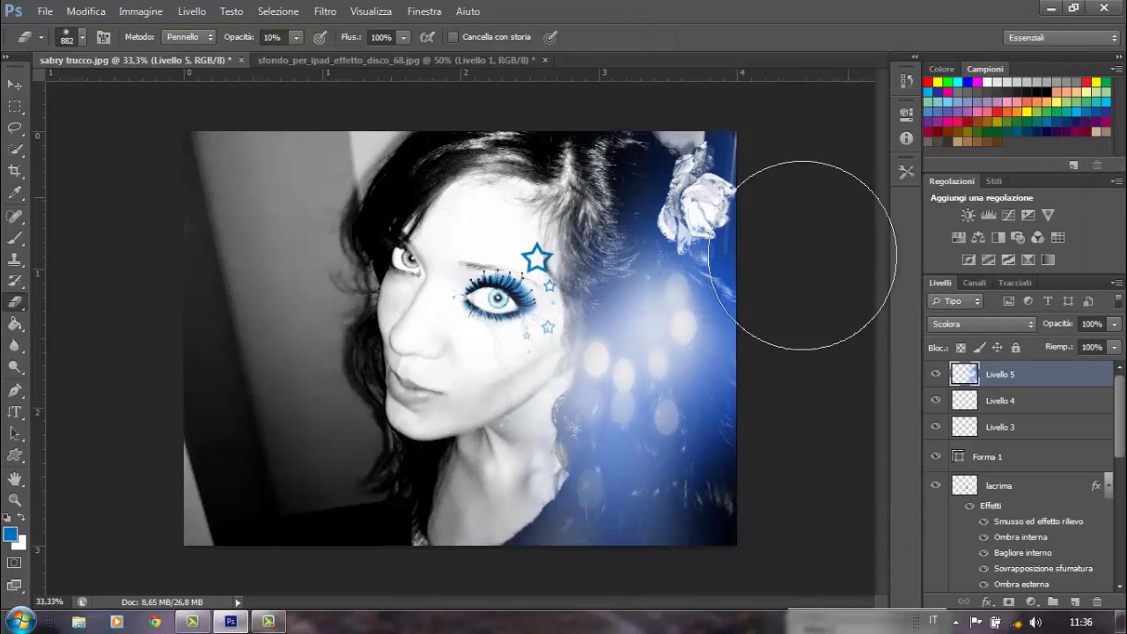
Paint blue over the right side on a new layer set to Sovrapponi at 86% opacity
click(1077, 602)
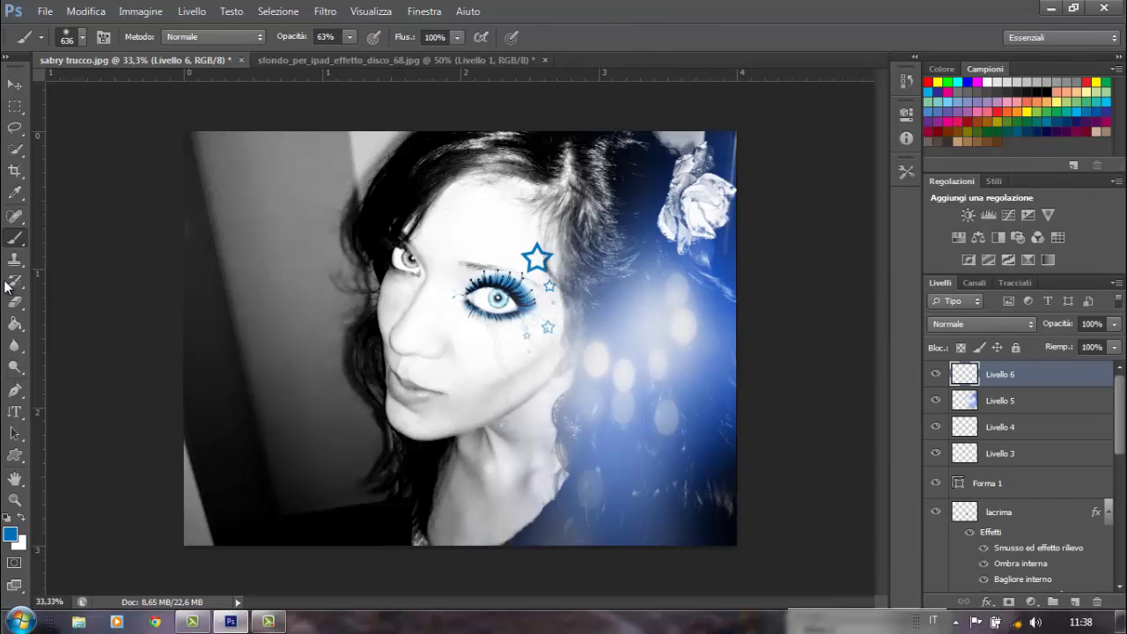
click(82, 37)
mouse_move(608, 101)
mouse_down()
mouse_move(667, 453)
mouse_move(740, 493)
mouse_up()
click(1022, 324)
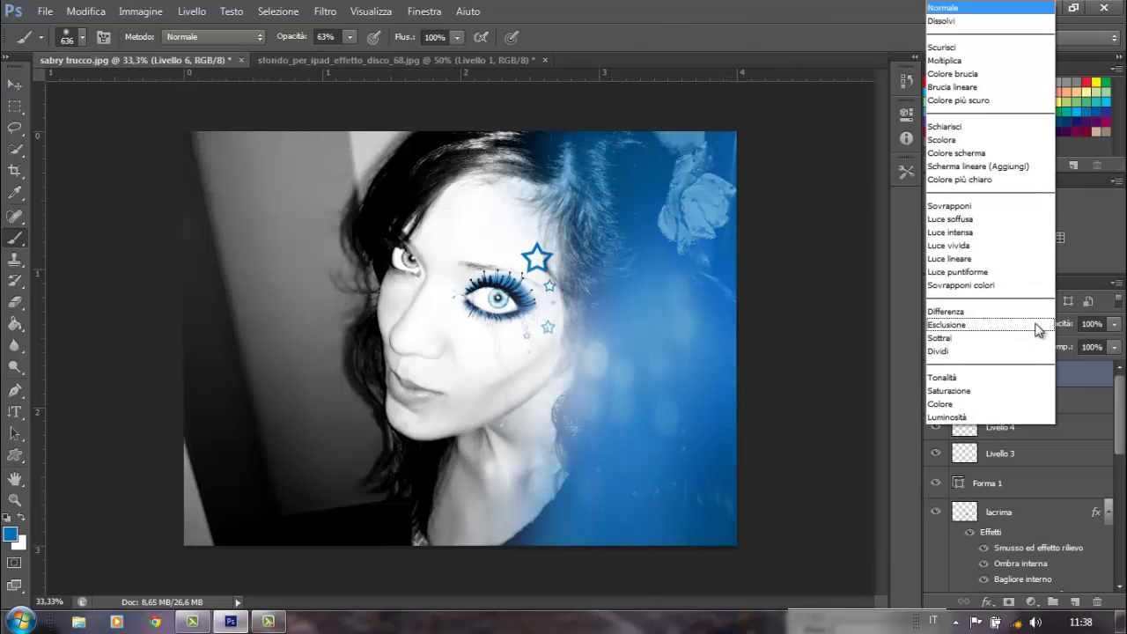
click(969, 206)
drag(1114, 324, 1105, 346)
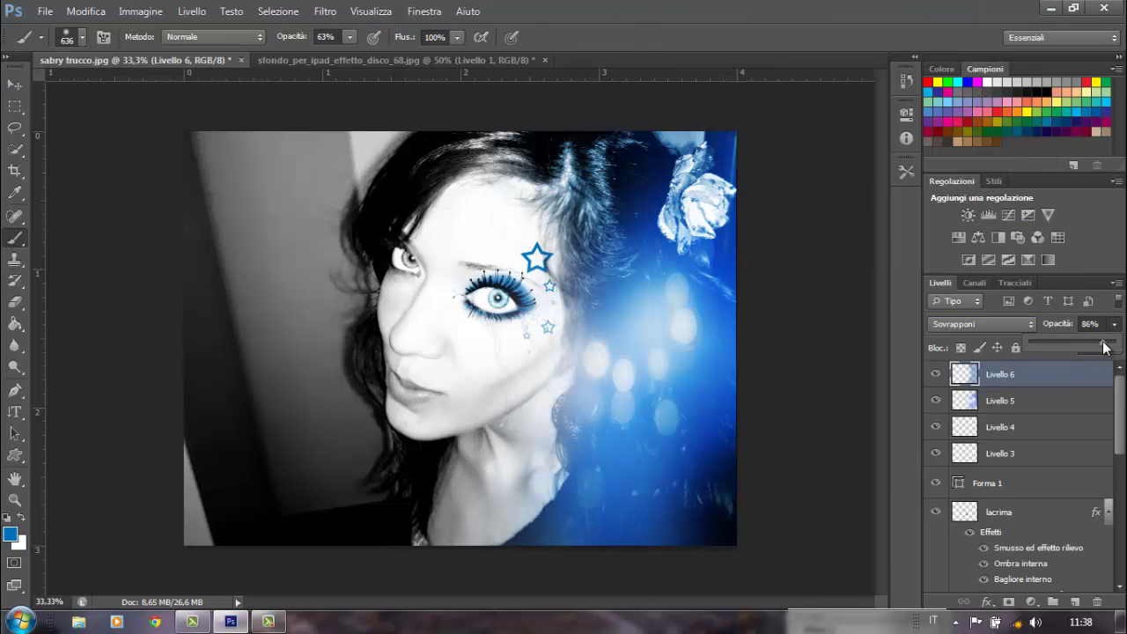
key(ctrl+plus)
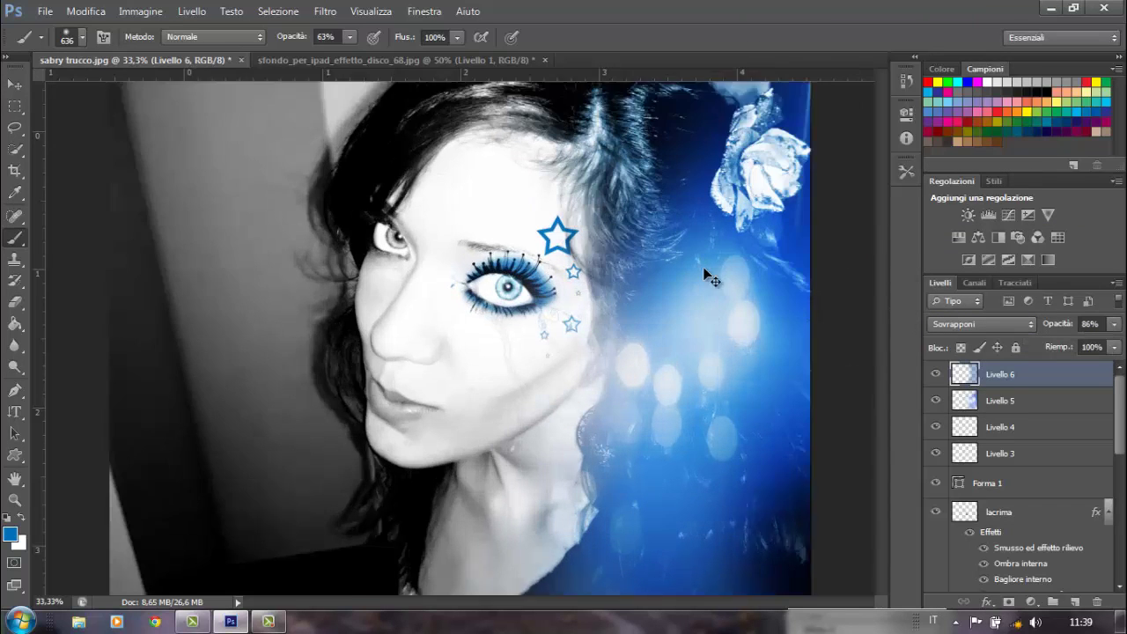
On a new layer, paint the cheek stars light blue with a soft glowing brush
click(1075, 603)
click(1080, 109)
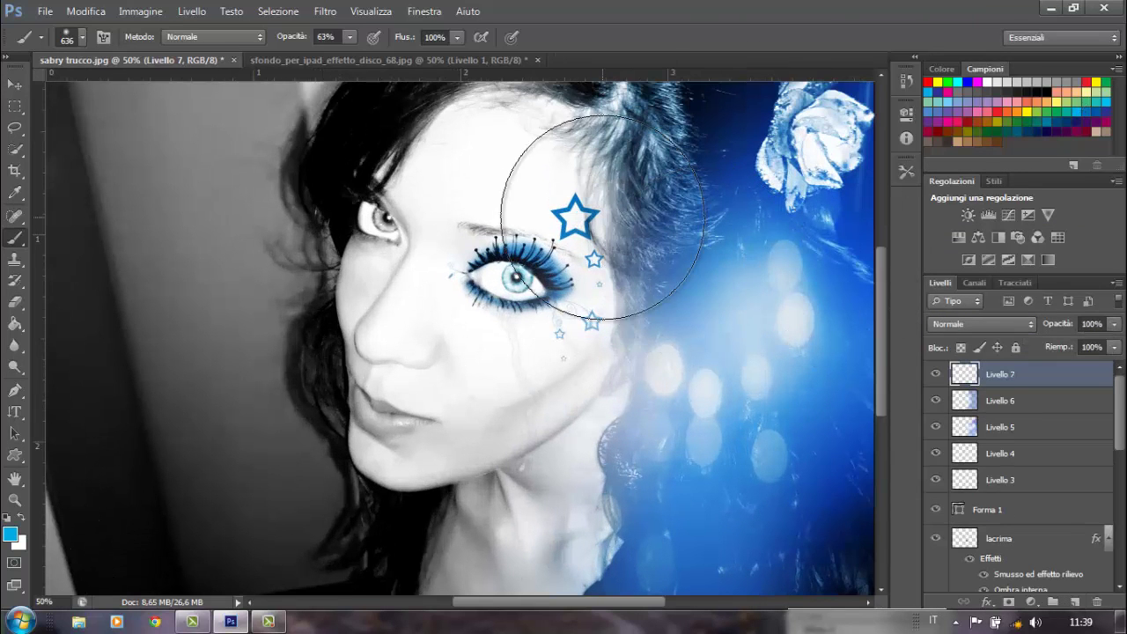
click(574, 218)
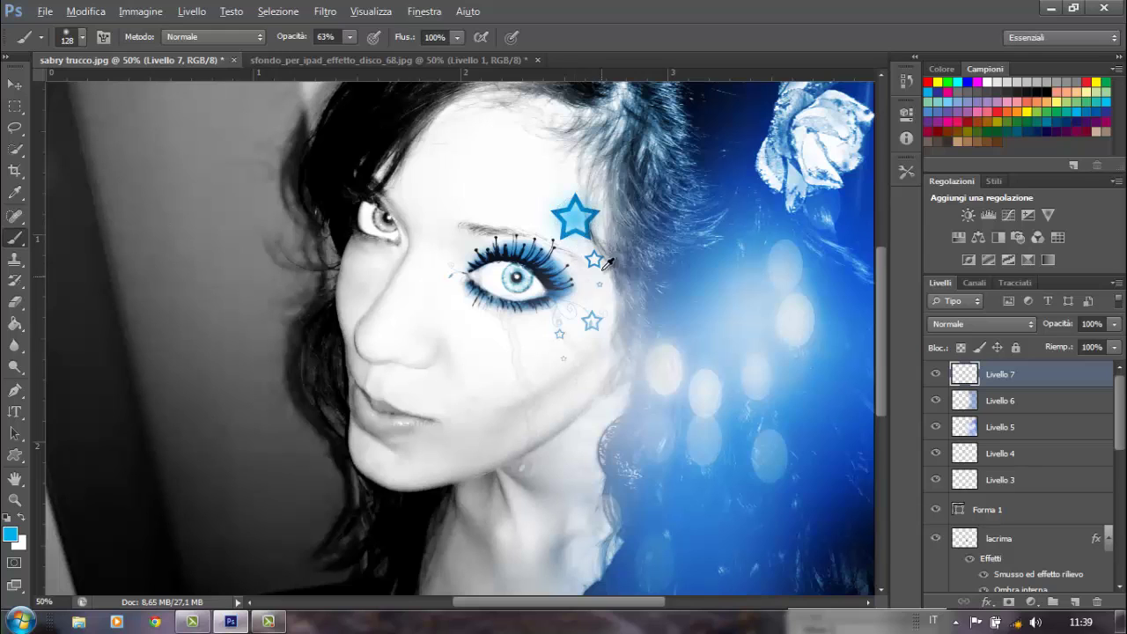
drag(608, 321, 558, 333)
drag(600, 286, 599, 286)
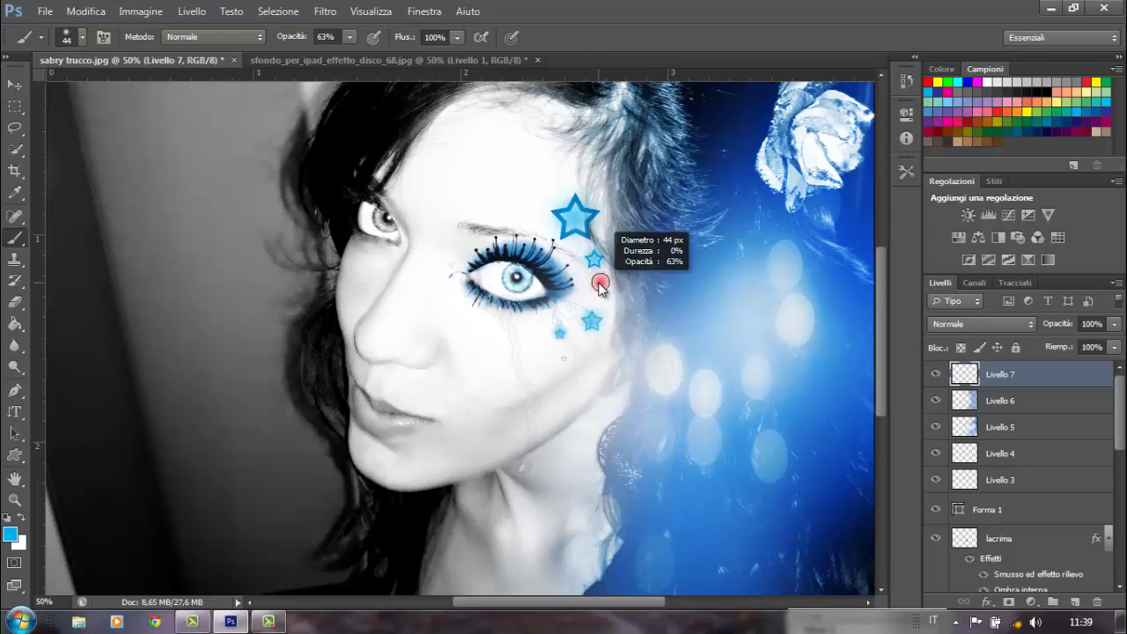
mouse_move(568, 213)
mouse_down()
mouse_move(617, 213)
mouse_move(569, 218)
mouse_up()
click(574, 216)
Add small white highlight dots to the stars with a tiny 5 px brush
click(18, 520)
drag(597, 261, 591, 261)
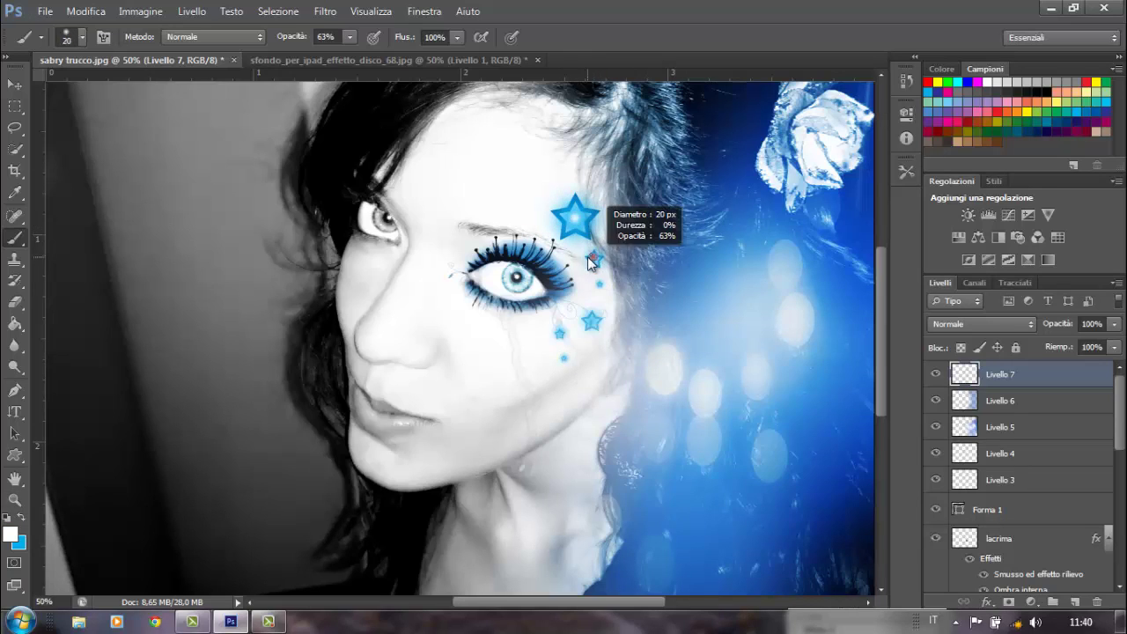
click(594, 260)
drag(591, 328, 559, 332)
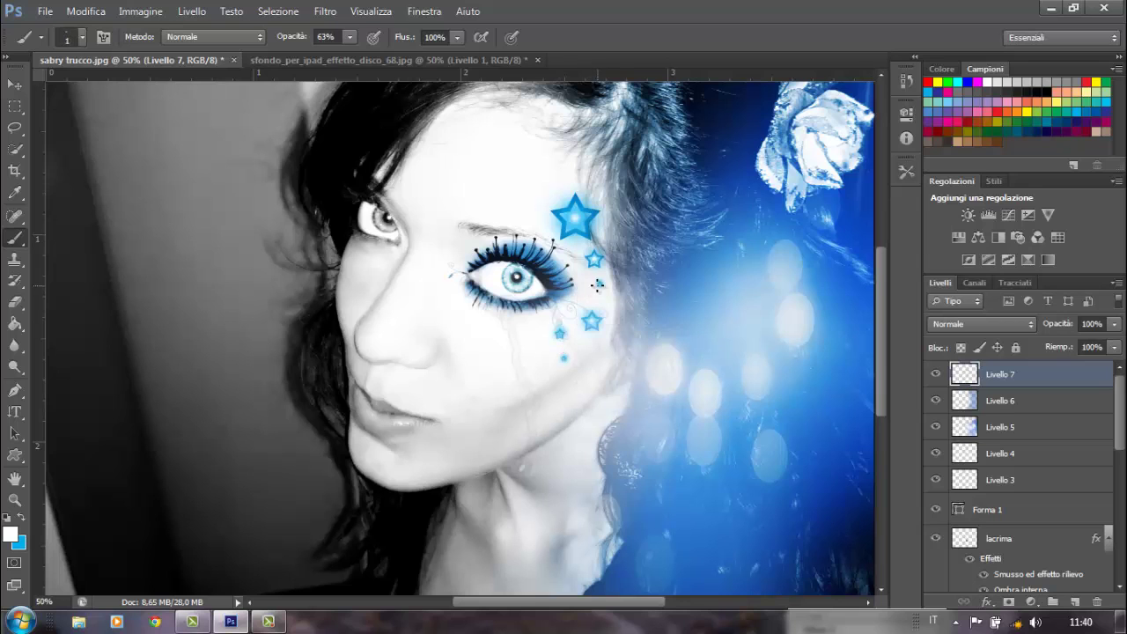
key(ctrl+plus)
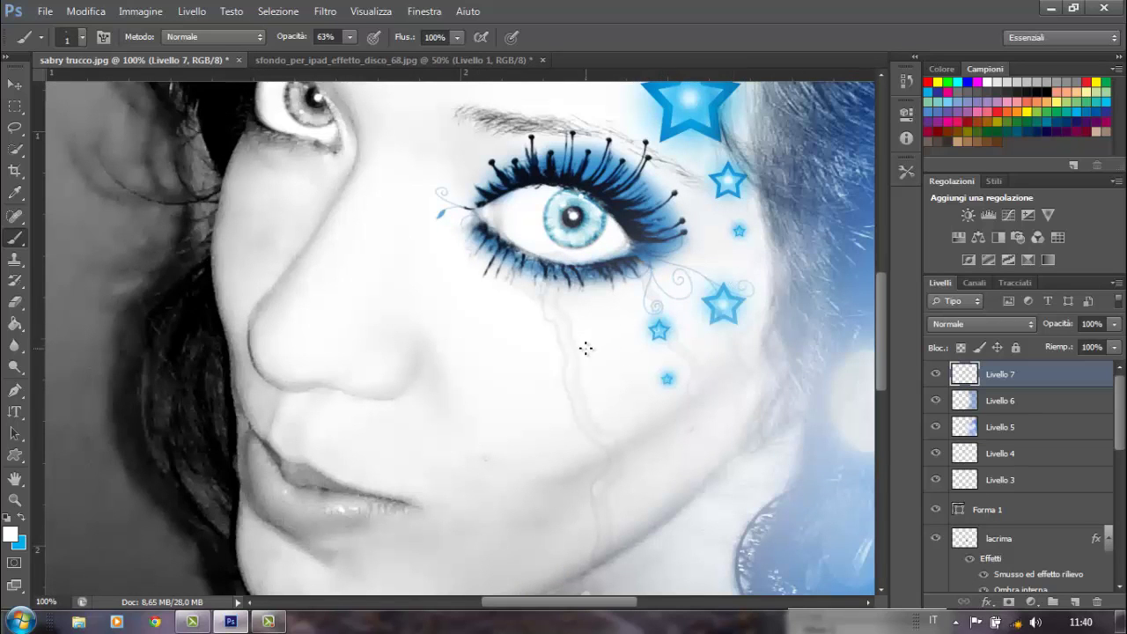
drag(658, 328, 662, 328)
key(ctrl+minus)
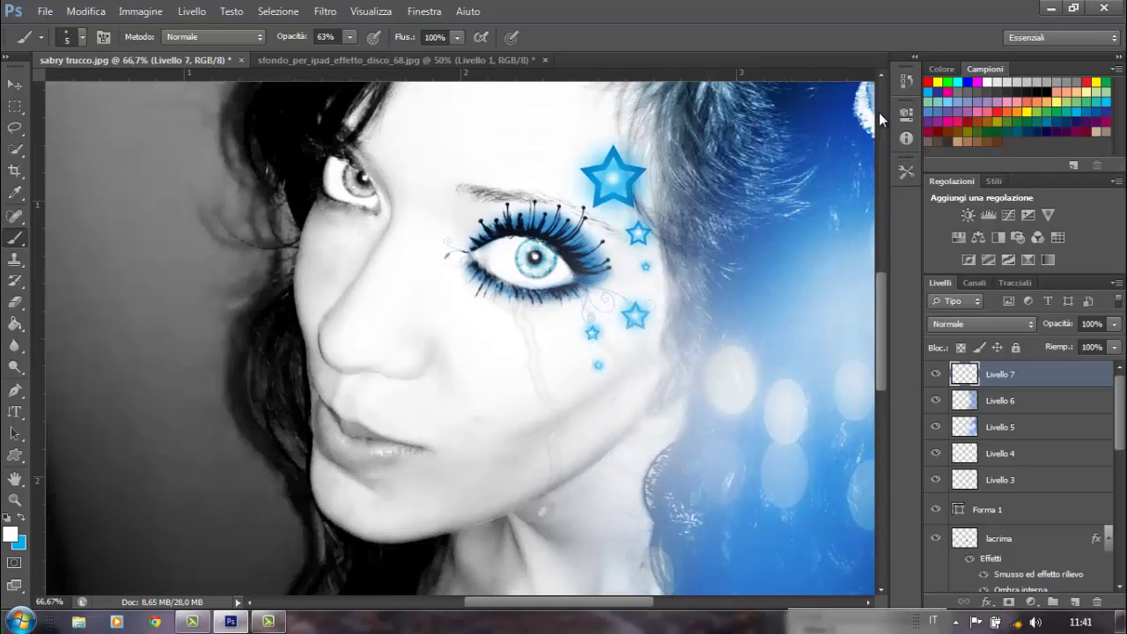
key(ctrl+minus)
Lower the star layer to 61% opacity and start converting Sfondo to an editable layer
drag(1115, 324, 1101, 347)
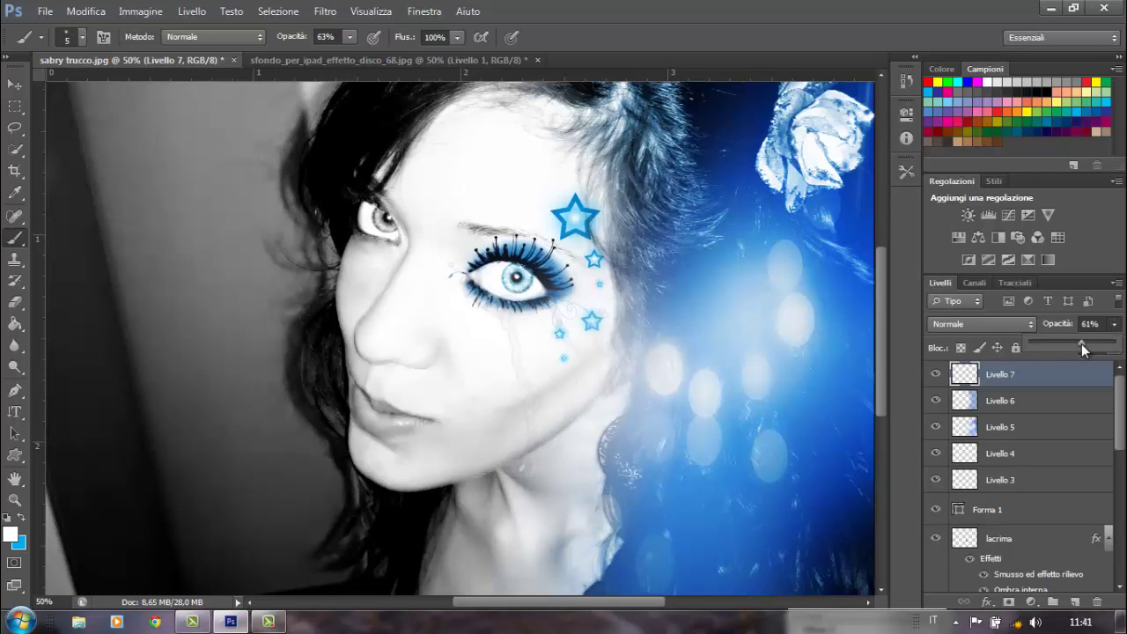
click(438, 216)
key(ctrl+minus)
scroll(1021, 476, down, 5)
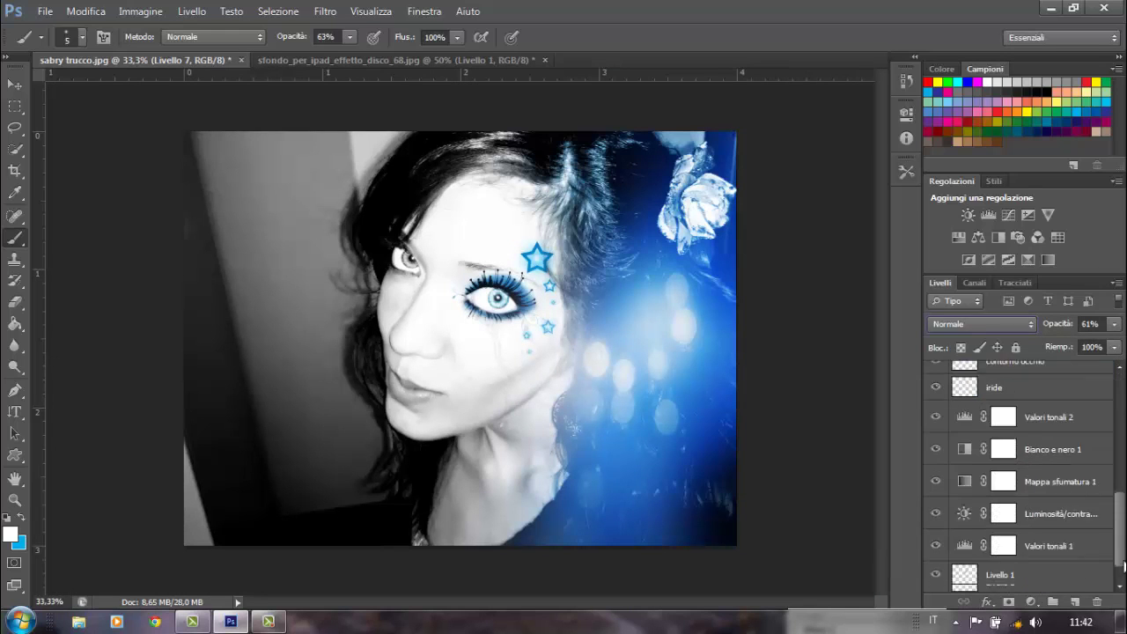
double_click(1004, 578)
Confirm Livello 0, then paint the left wall and hair-edge shadow white with an 839 px brush
key(Return)
click(82, 35)
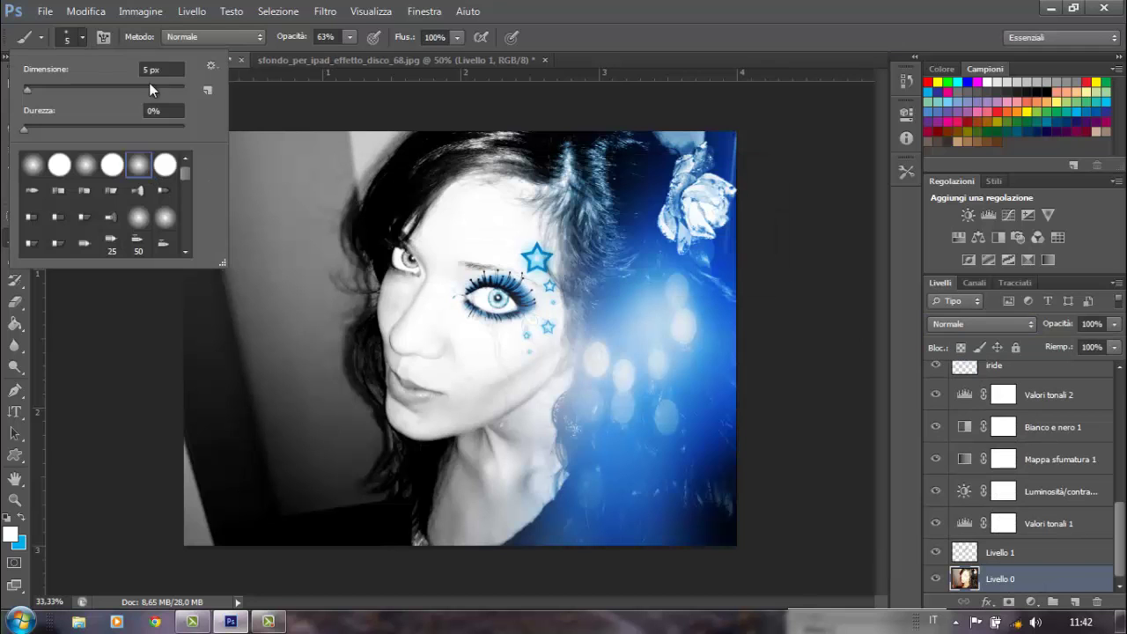
drag(239, 443, 320, 445)
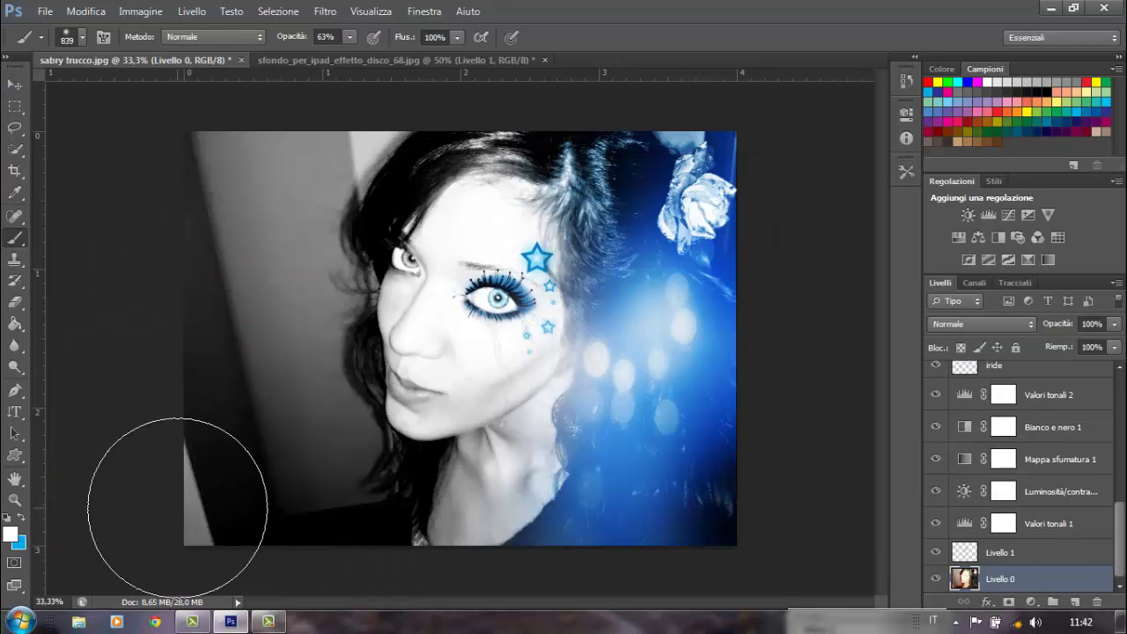
mouse_move(243, 385)
mouse_down()
mouse_move(232, 118)
mouse_move(302, 101)
mouse_move(247, 214)
mouse_move(245, 441)
mouse_move(262, 182)
mouse_move(211, 314)
mouse_move(262, 466)
mouse_up()
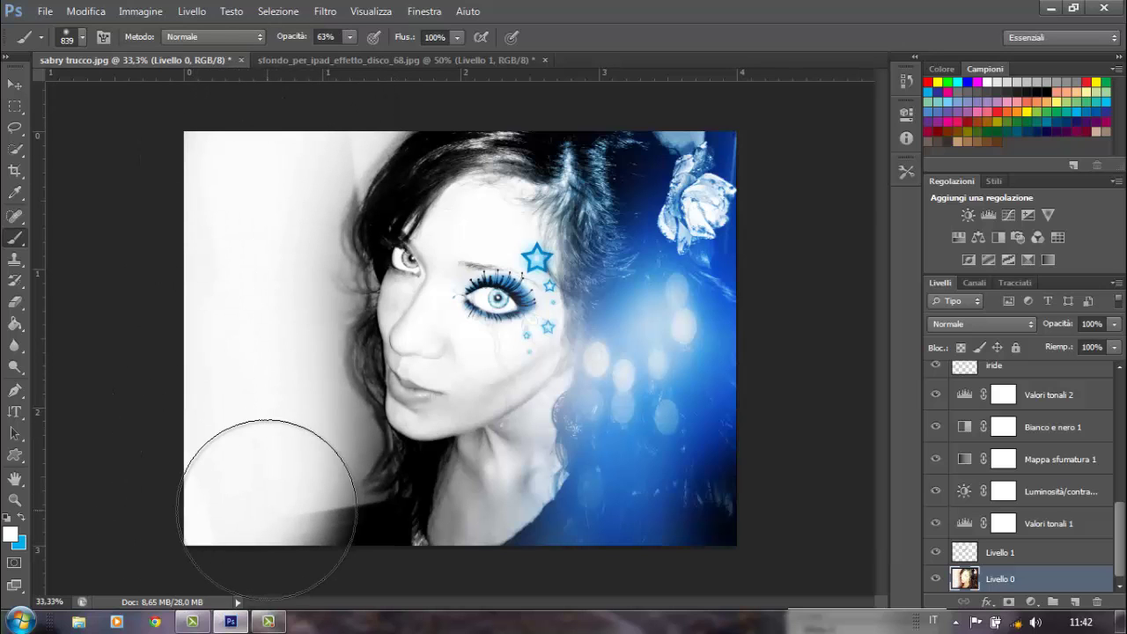
drag(264, 508, 198, 525)
drag(304, 515, 351, 125)
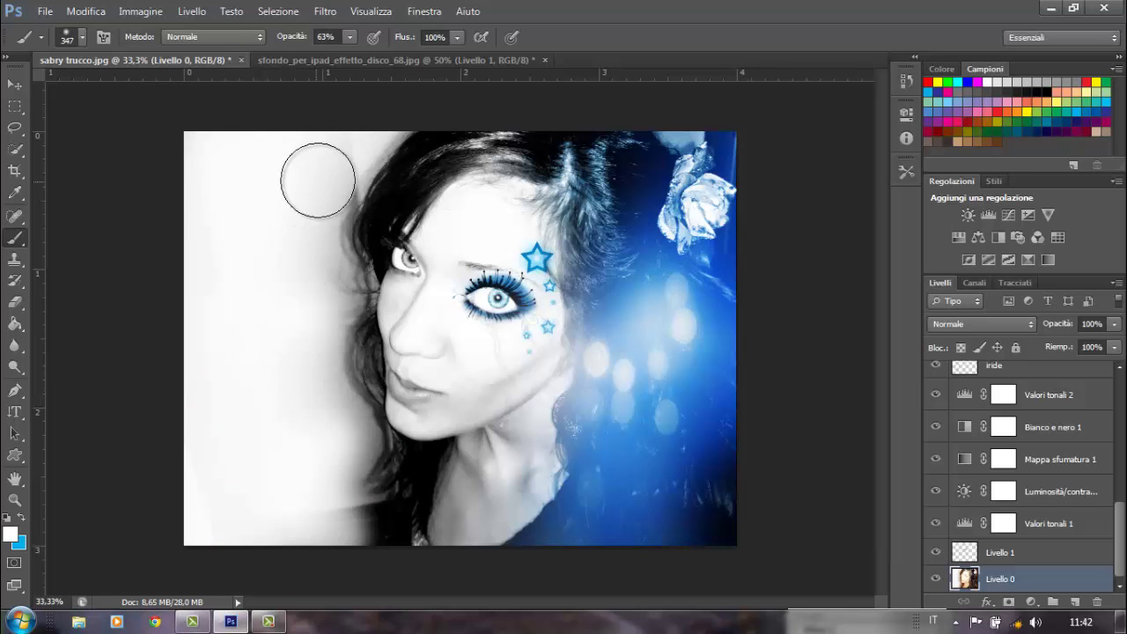
mouse_move(309, 194)
mouse_down()
mouse_move(297, 202)
mouse_move(327, 252)
mouse_move(315, 352)
mouse_move(358, 516)
mouse_move(330, 550)
mouse_up()
scroll(1022, 394, up, 5)
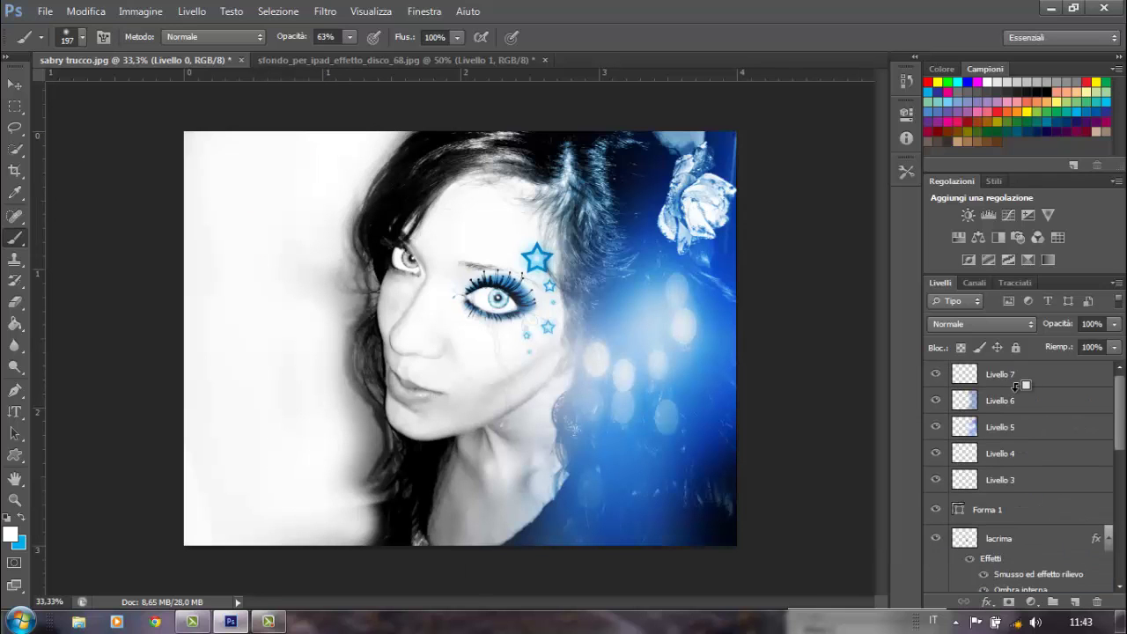
Merge all visible layers into a new top layer, Livello 8
key(ctrl+shift+alt+e)
drag(1124, 438, 1124, 564)
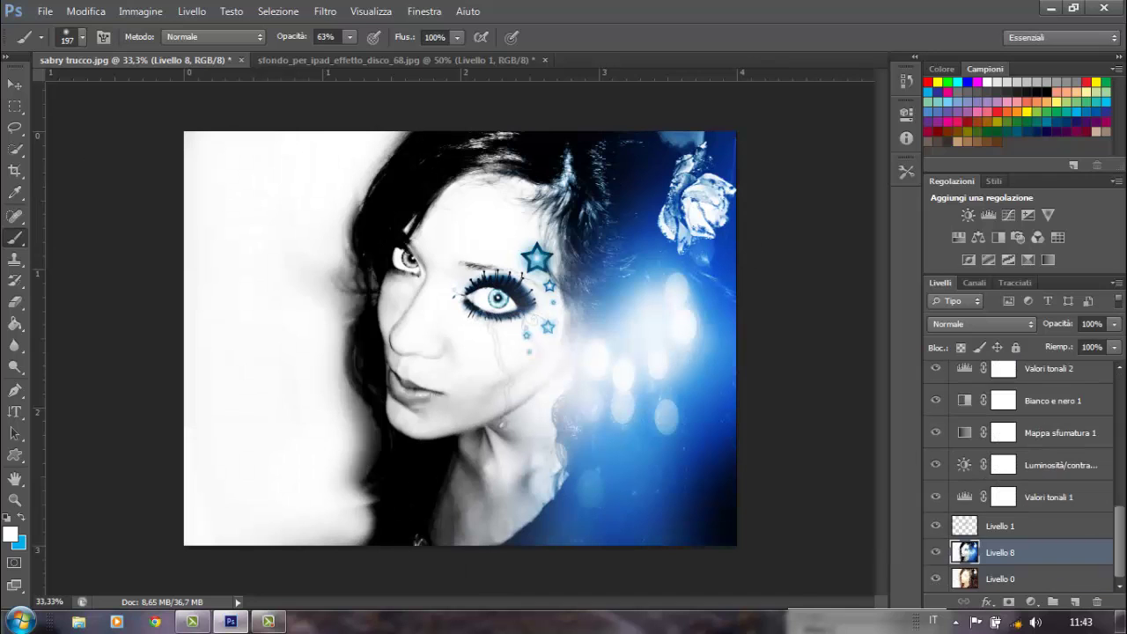
drag(1054, 561, 1057, 493)
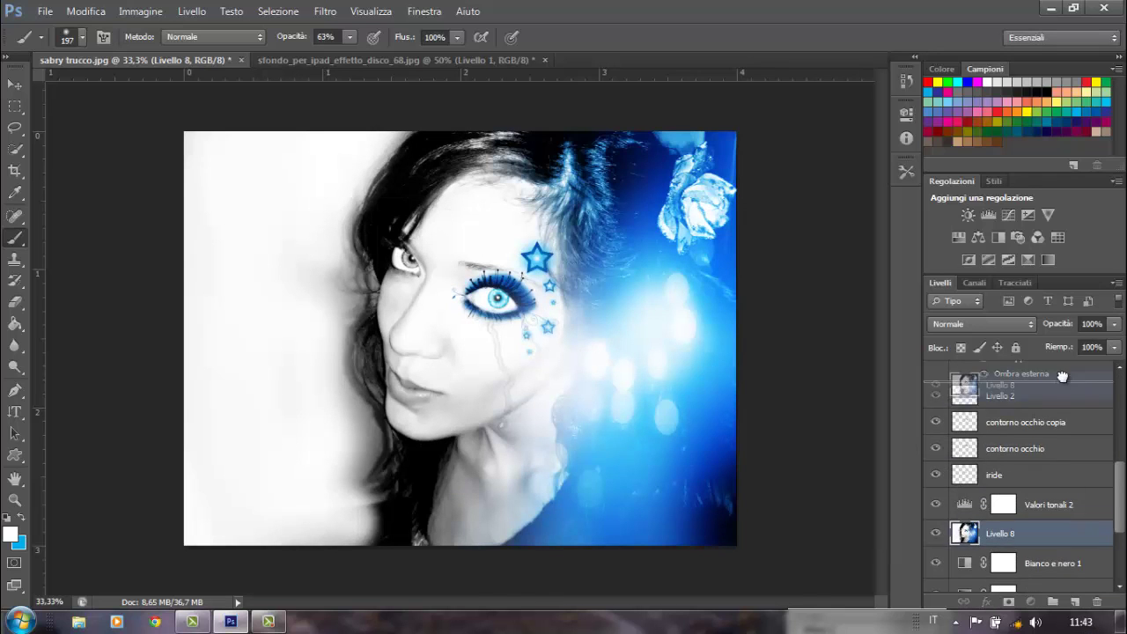
scroll(1101, 390, up, 5)
scroll(1101, 390, down, 5)
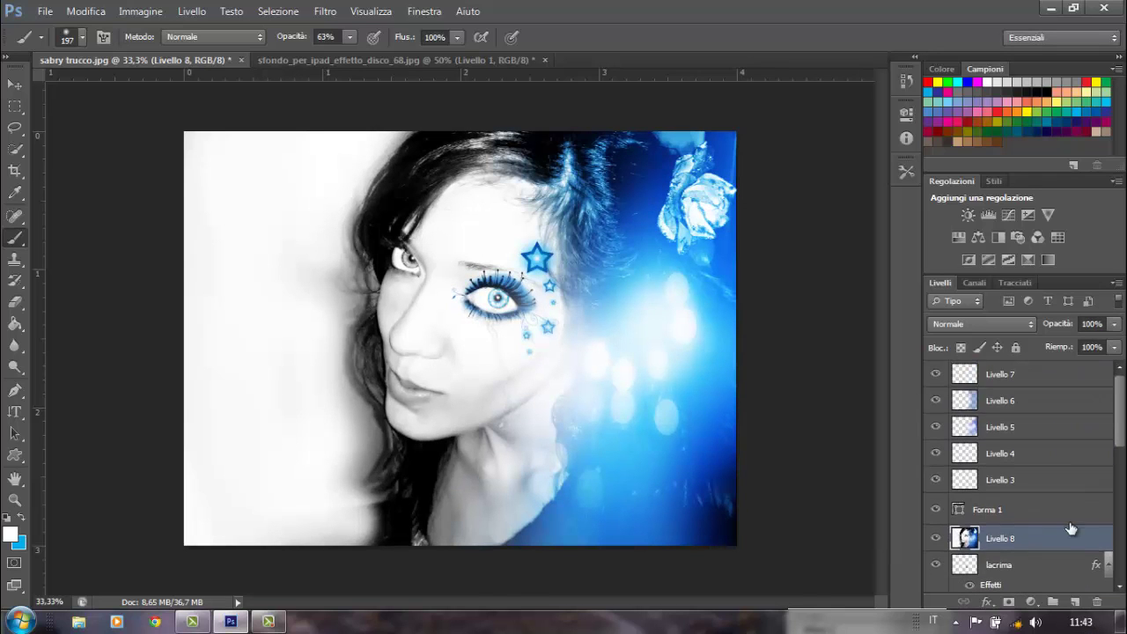
drag(1057, 538, 1068, 373)
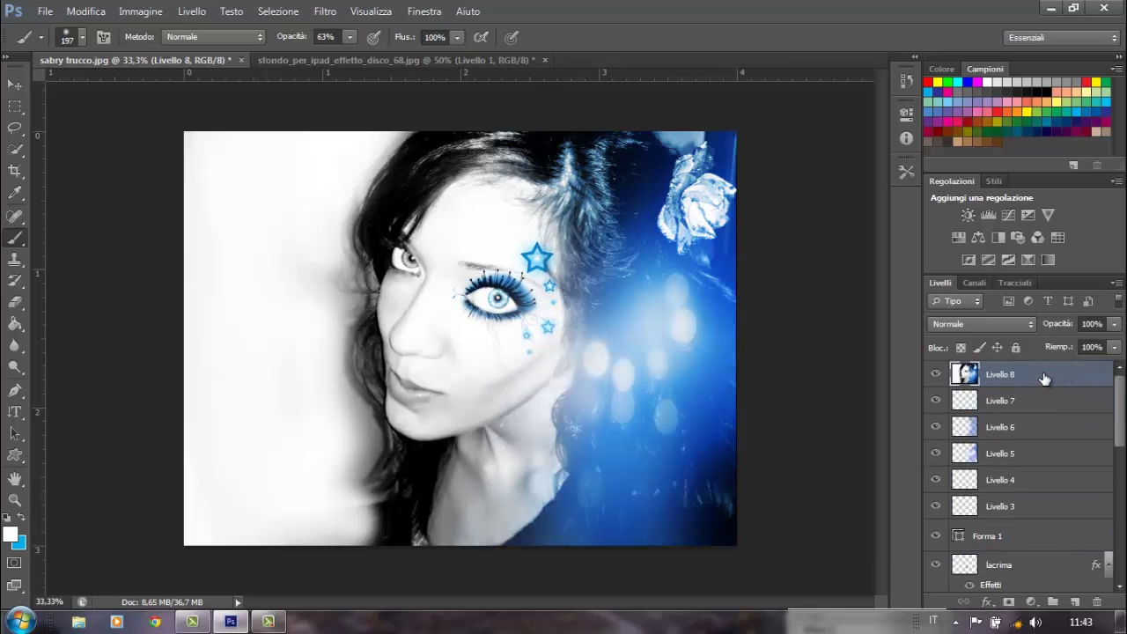
Give Livello 8 a thin black inner Stroke (Traccia) layer style
double_click(1053, 380)
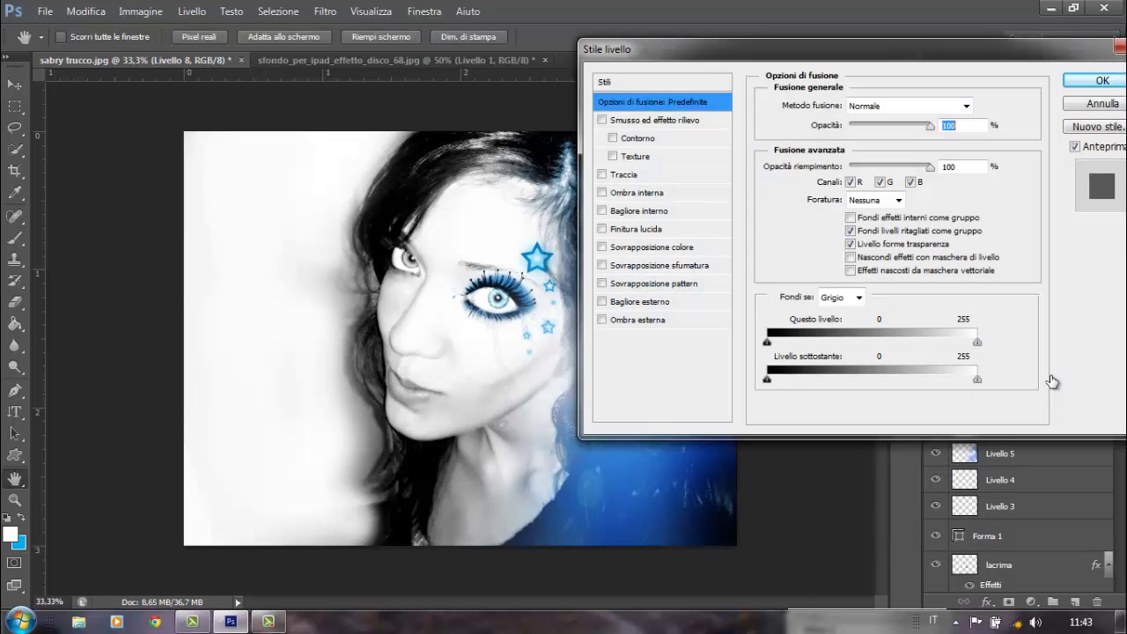
click(622, 174)
click(853, 105)
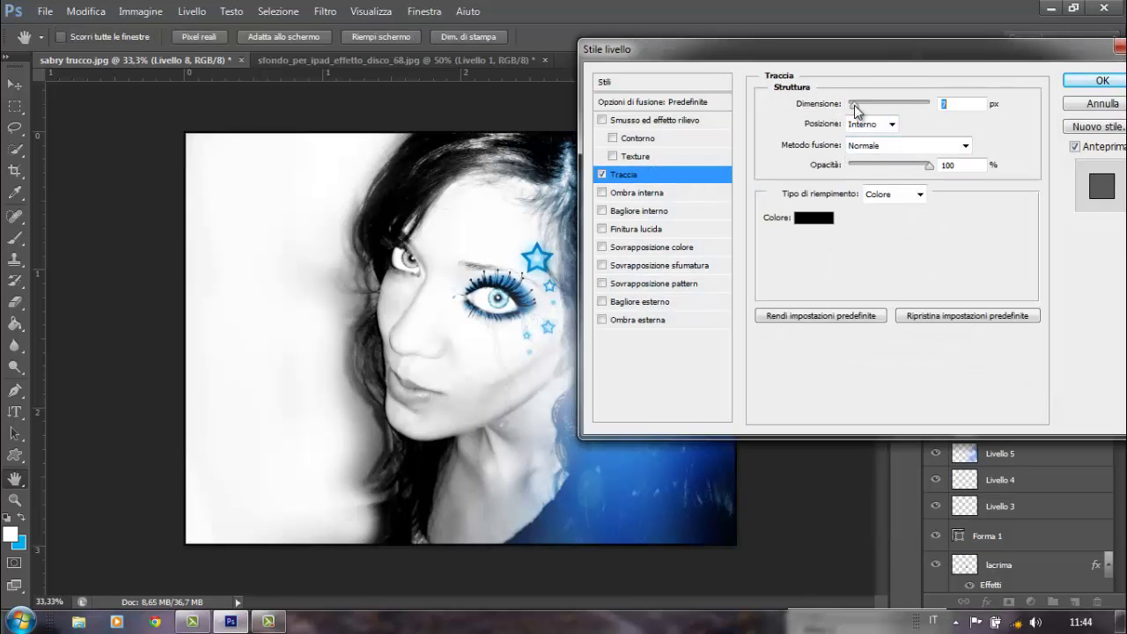
click(1076, 82)
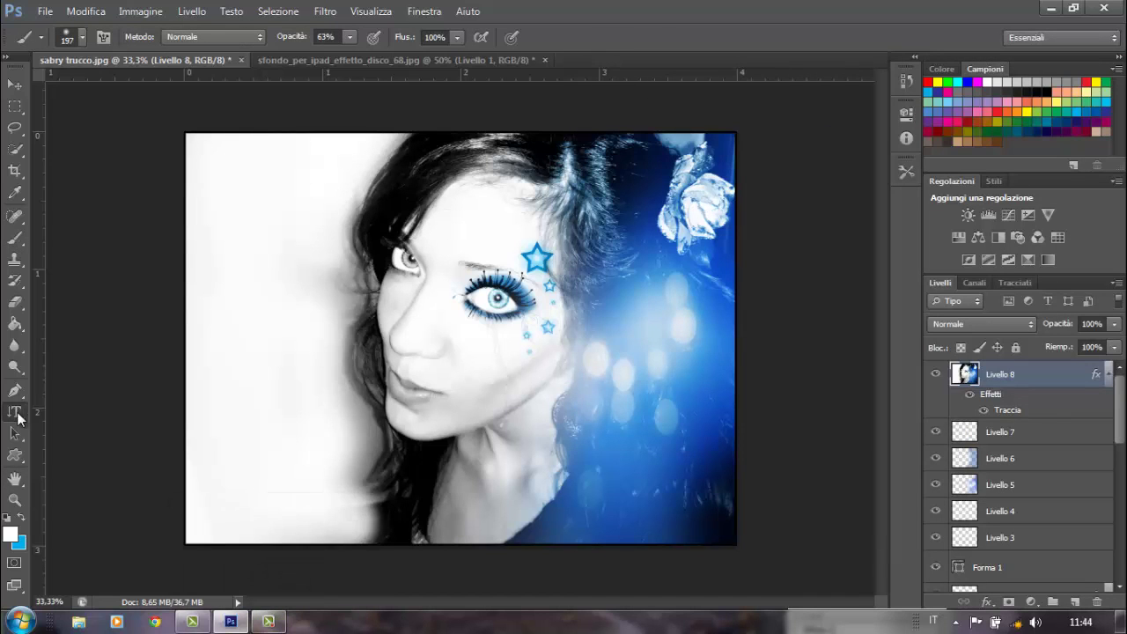
Add blue script letters 'M' and 'G' in separate text boxes at upper left
drag(198, 164, 284, 309)
text(M)
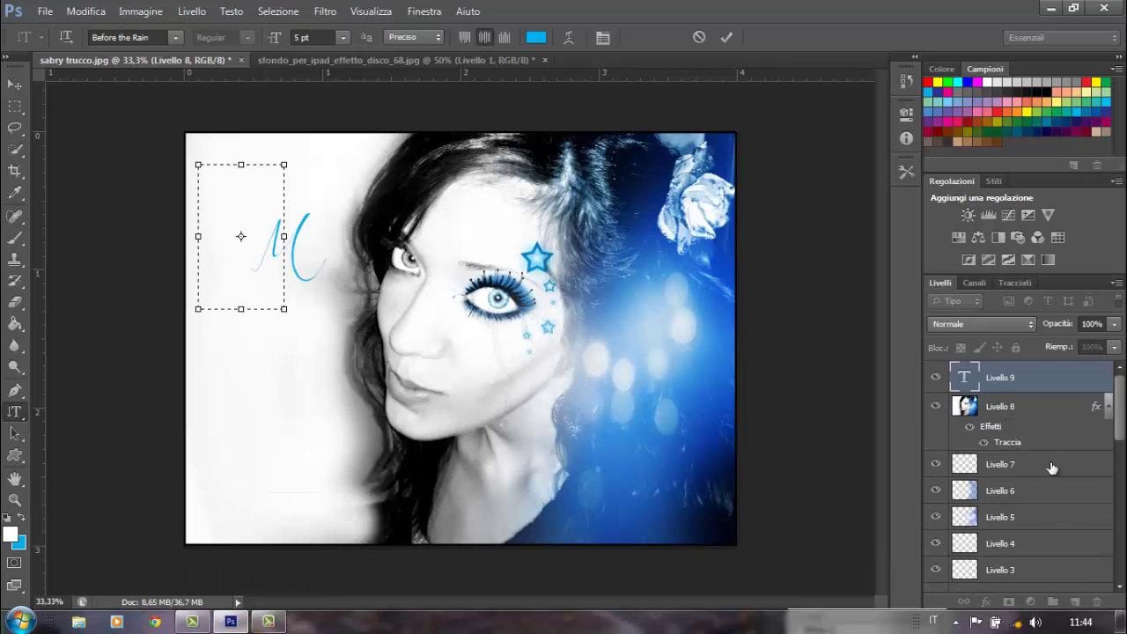
key(ctrl+Return)
drag(251, 309, 344, 438)
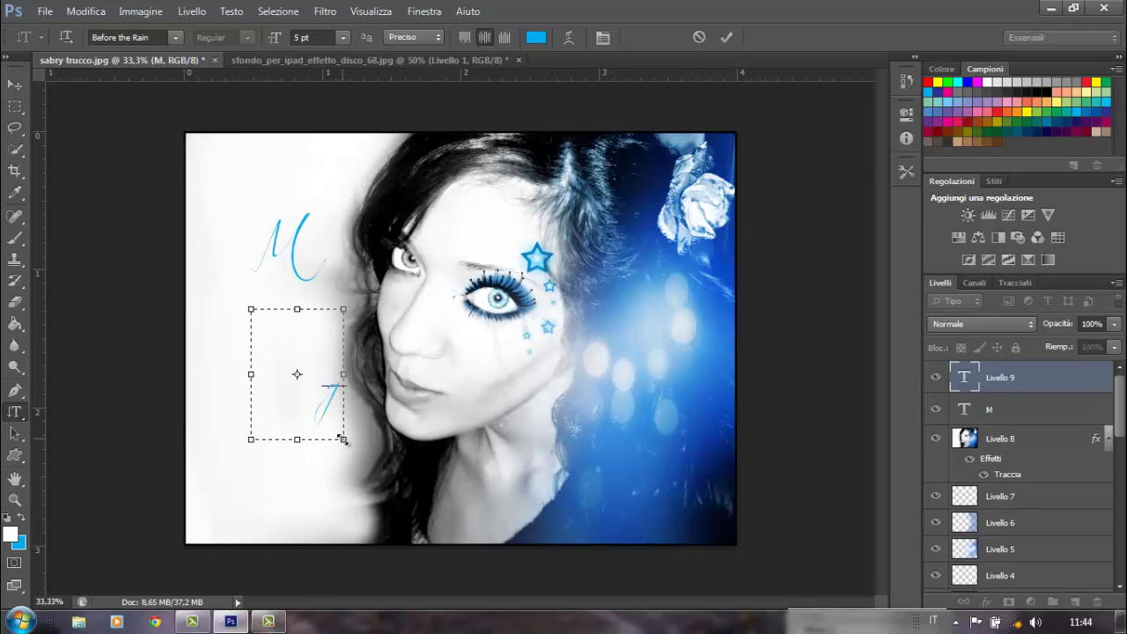
text(E)
key(ctrl+Return)
Move the M to the top-left corner and stack the G directly beneath it
click(1044, 410)
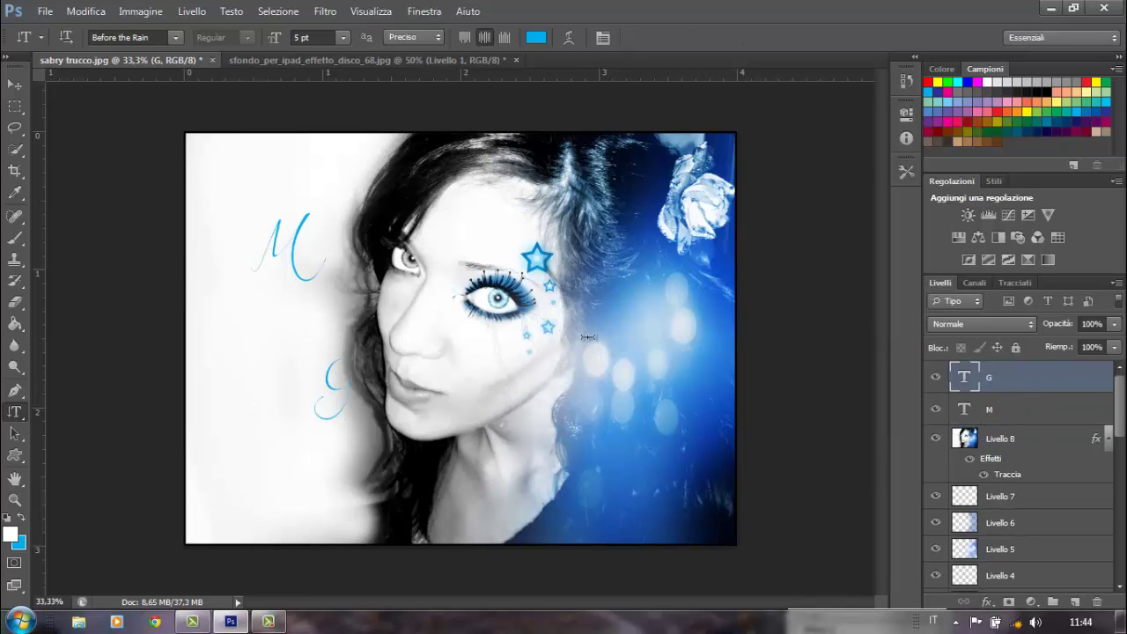
key(v)
drag(276, 242, 219, 175)
drag(330, 386, 236, 236)
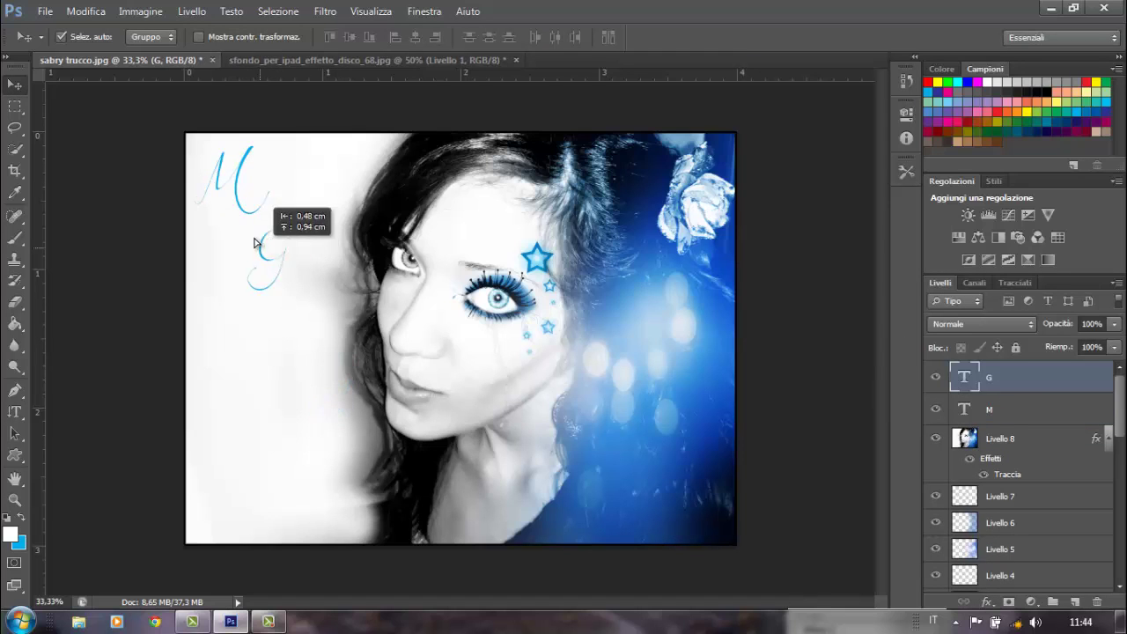
Combine the letters into one 'M' layer and draw a tall text box for vertical text
right_click(1041, 388)
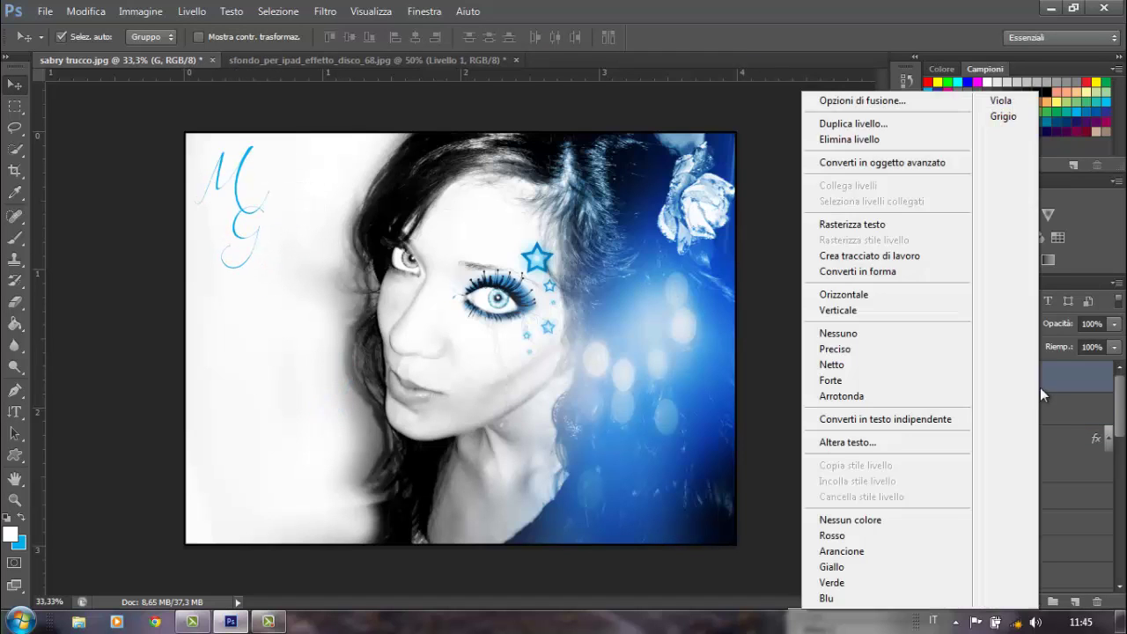
key(Escape)
right_click(1039, 410)
click(1040, 374)
right_click(1029, 421)
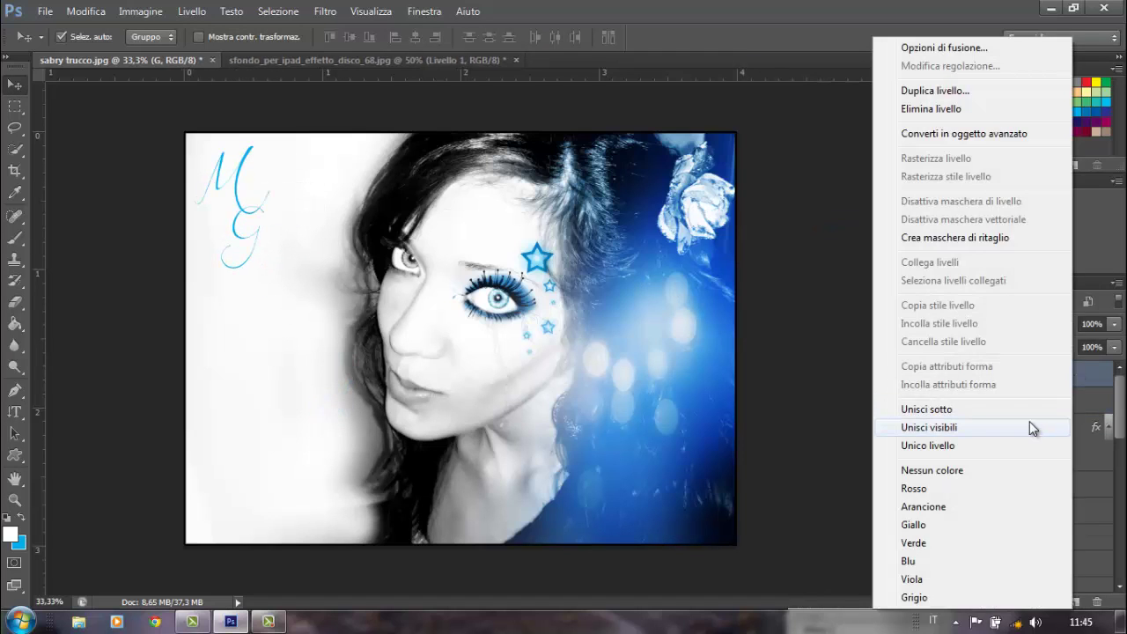
key(Escape)
click(15, 418)
drag(284, 146, 361, 537)
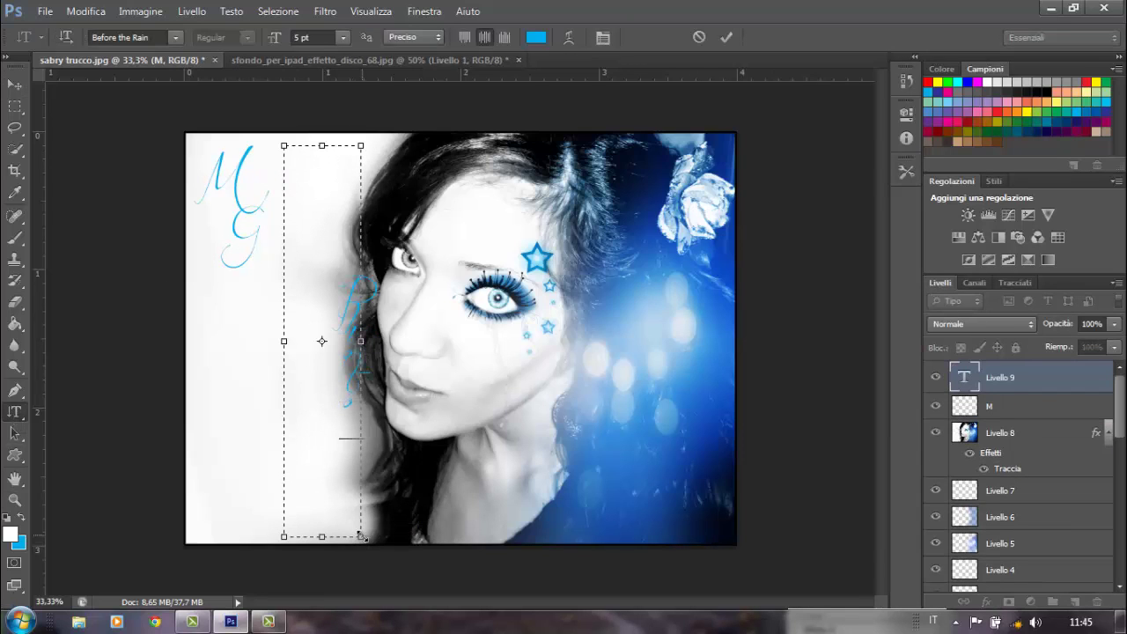
Enter vertical 'Photografica', place it beside the initials, and scale it taller
text(cc)
click(1045, 380)
key(v)
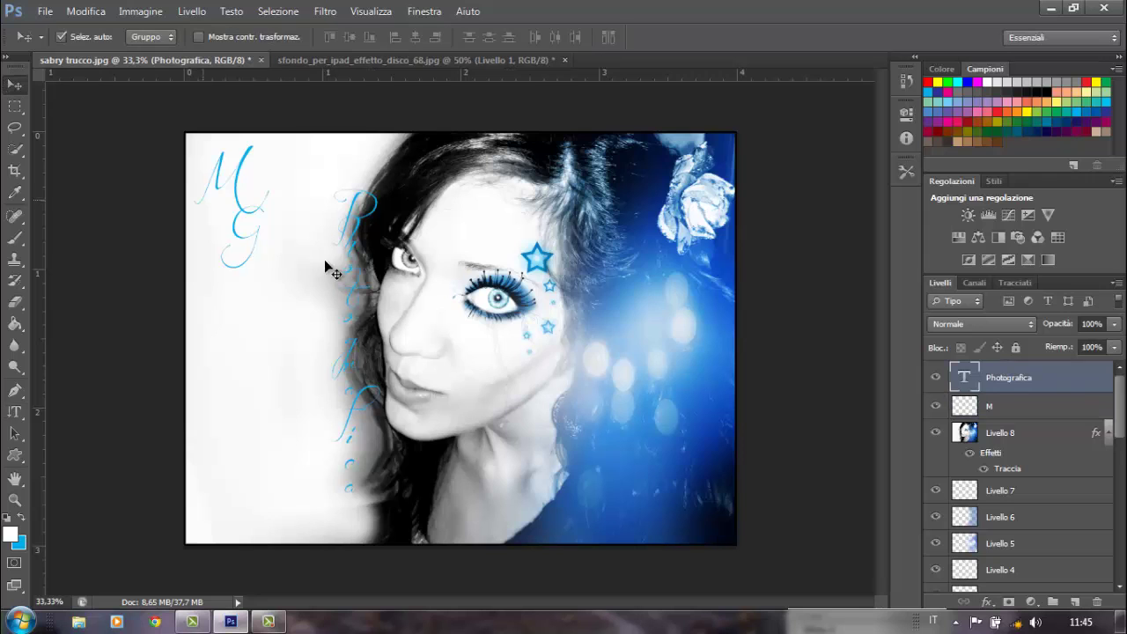
drag(324, 259, 269, 261)
click(85, 10)
mouse_move(151, 327)
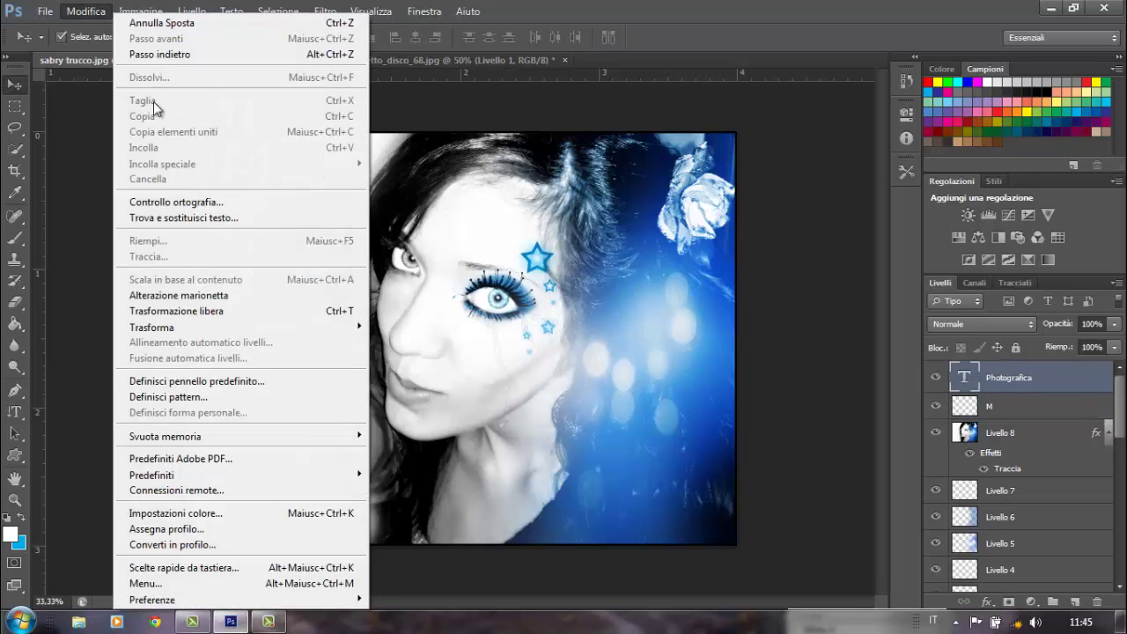
click(390, 351)
drag(279, 146, 296, 93)
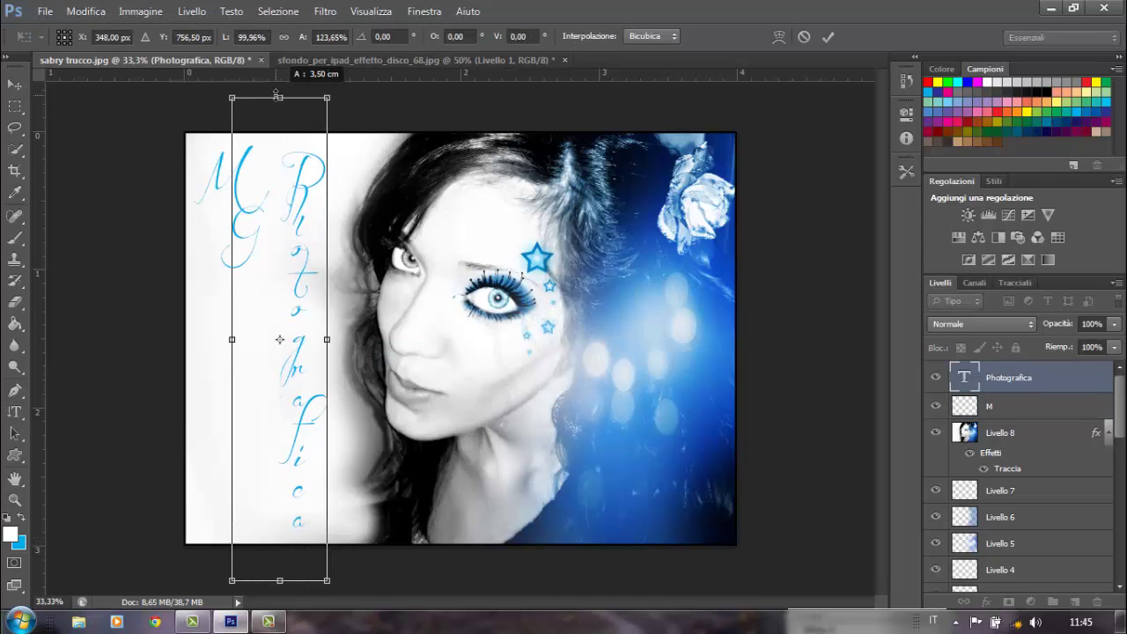
key(Return)
Fix the Photografica text: remove a stray character, resize a letter to 4 pt, enlarge the box
double_click(967, 377)
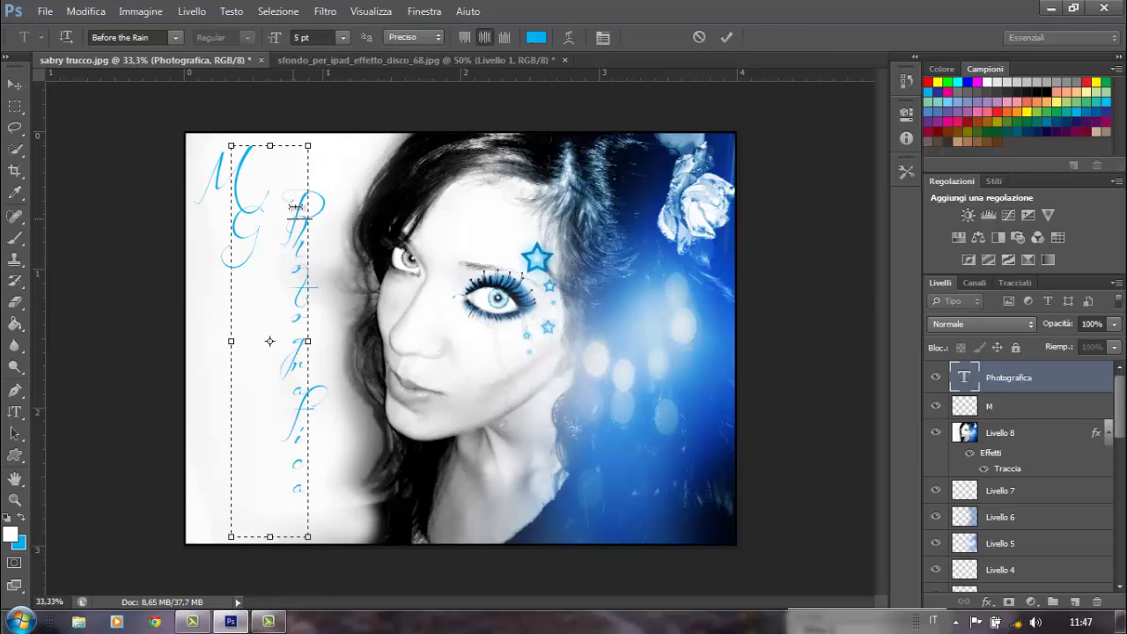
key(Down)
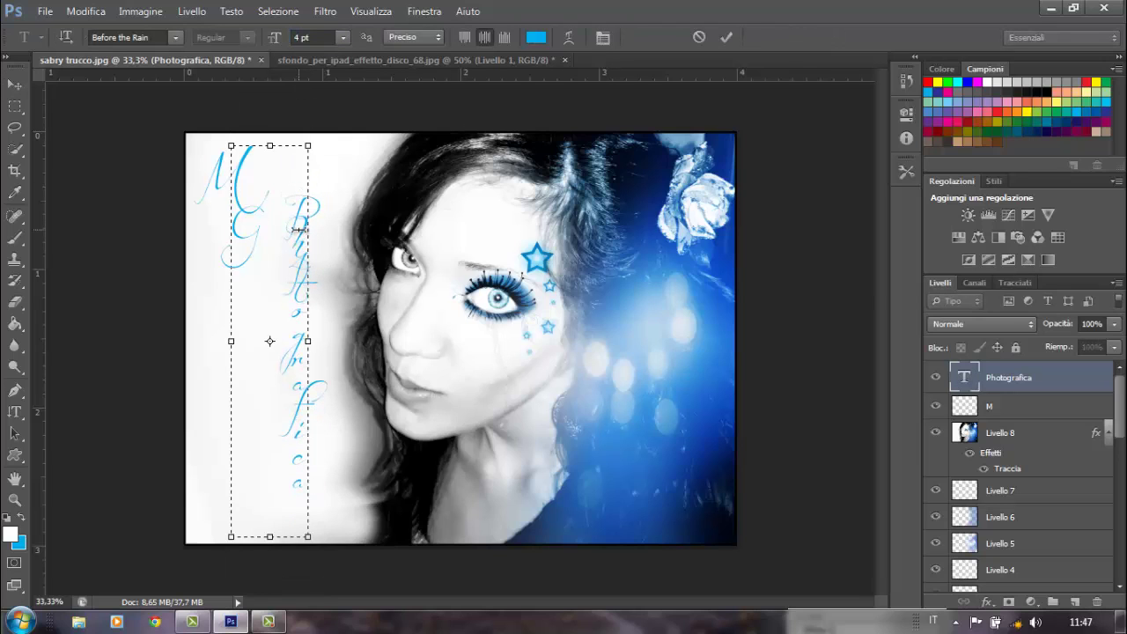
key(BackSpace)
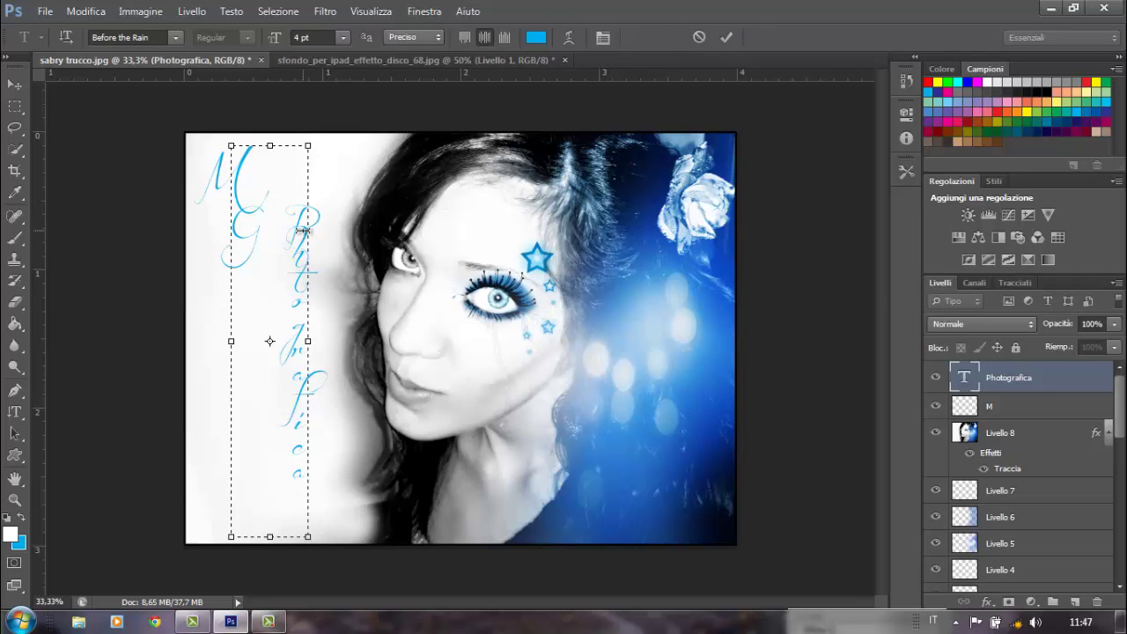
drag(302, 229, 300, 256)
click(300, 37)
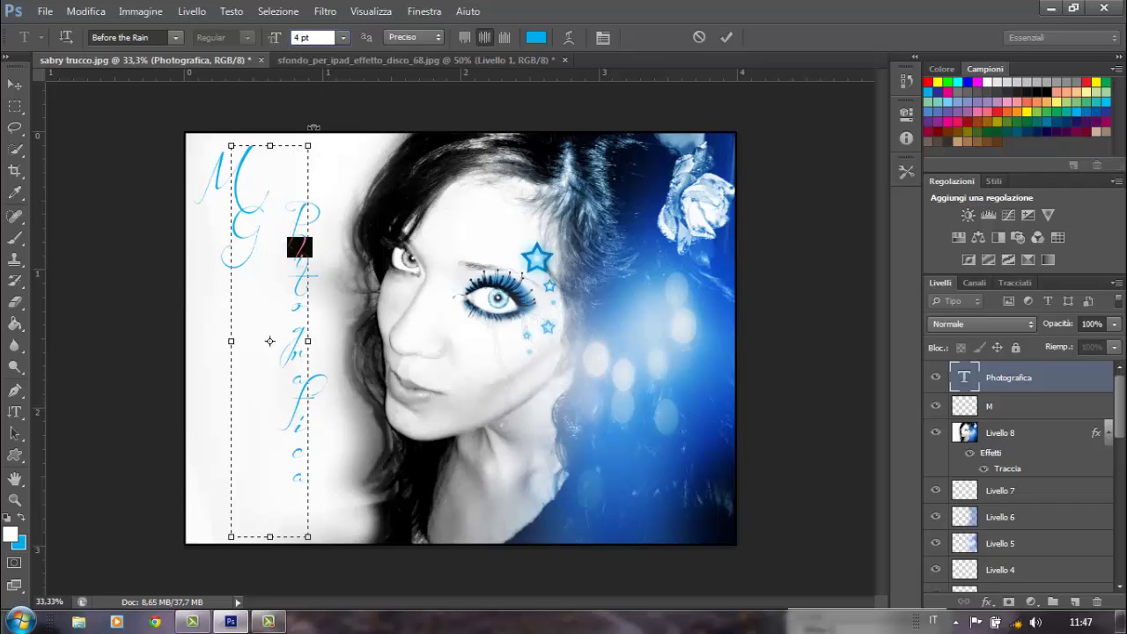
click(1036, 407)
key(v)
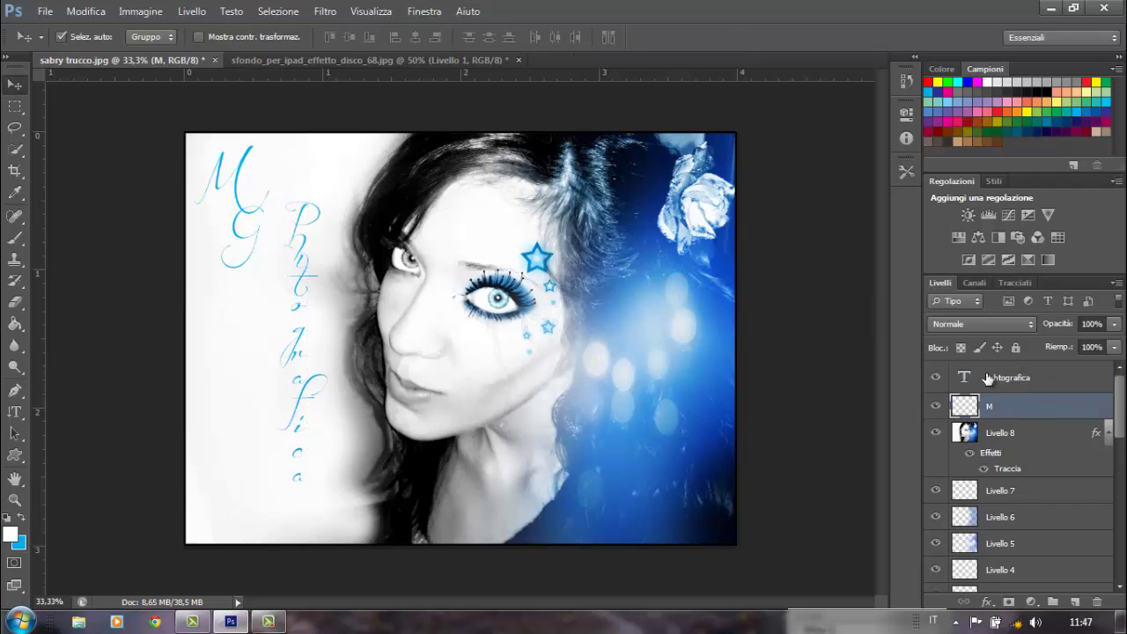
double_click(966, 377)
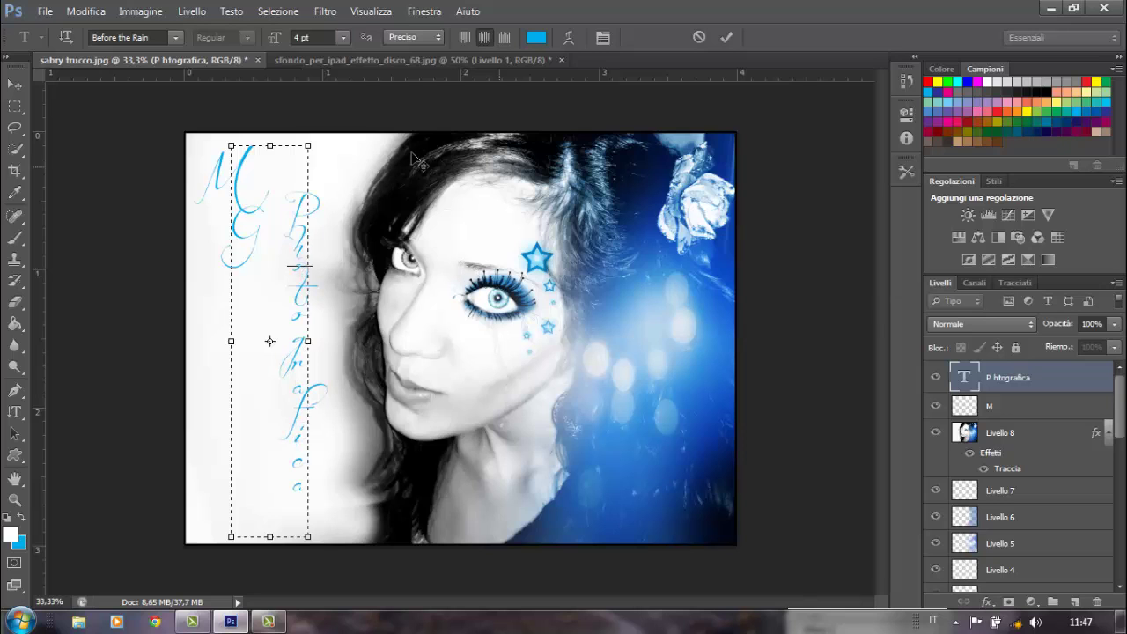
drag(270, 146, 269, 89)
Stretch 'Photografica' taller at both ends with Modifica > Trasforma > Scala
click(85, 11)
mouse_move(151, 327)
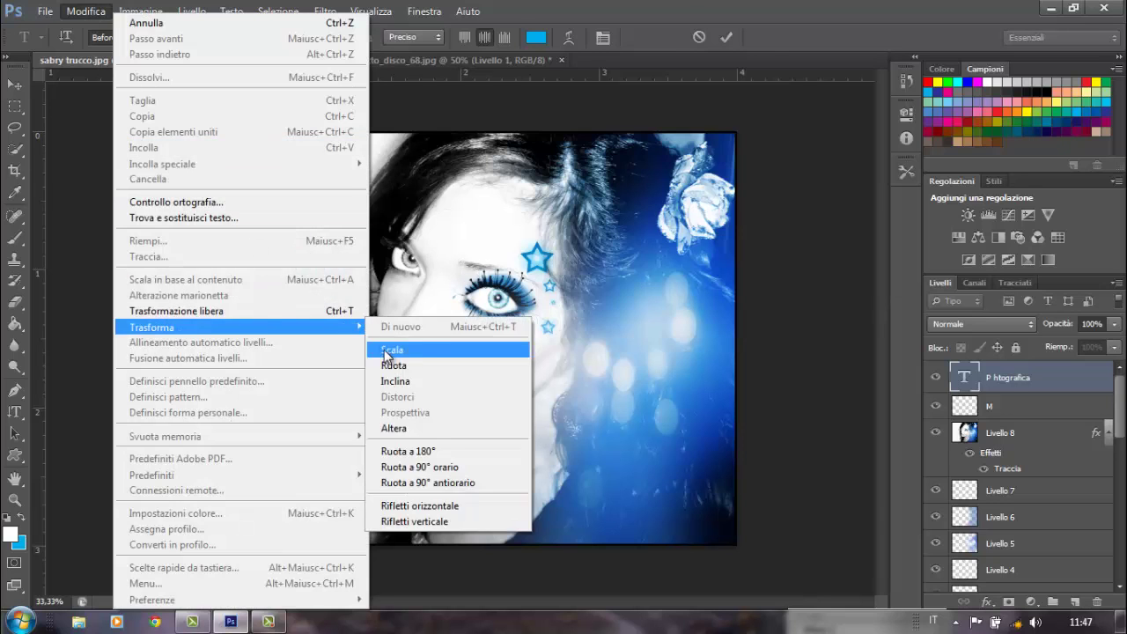
click(385, 350)
drag(280, 534, 280, 616)
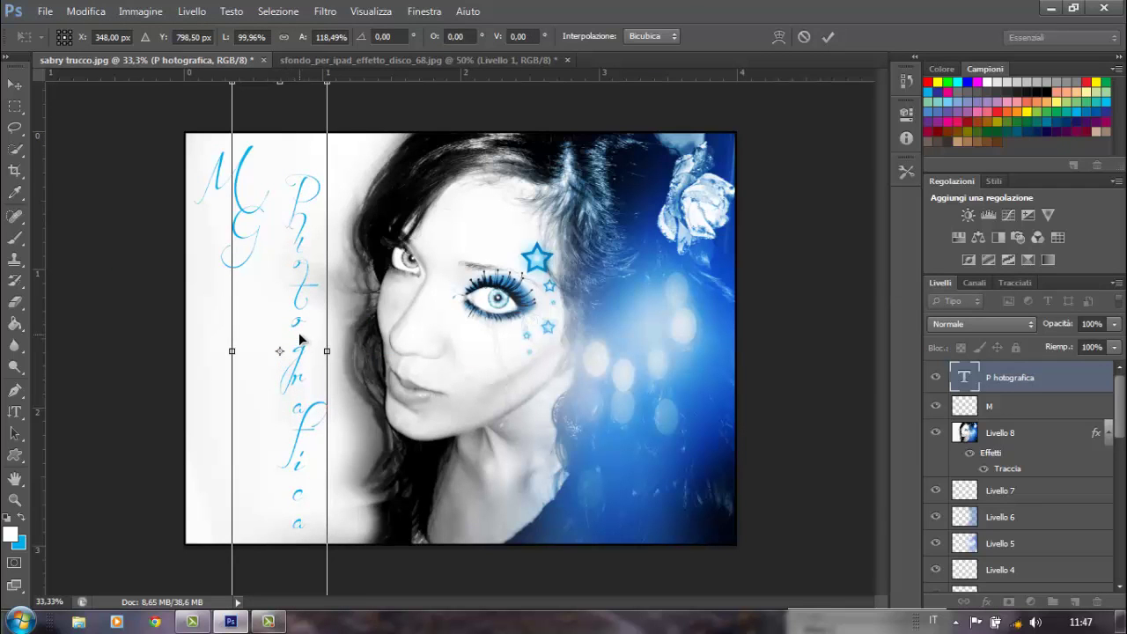
drag(283, 81, 300, 44)
key(Return)
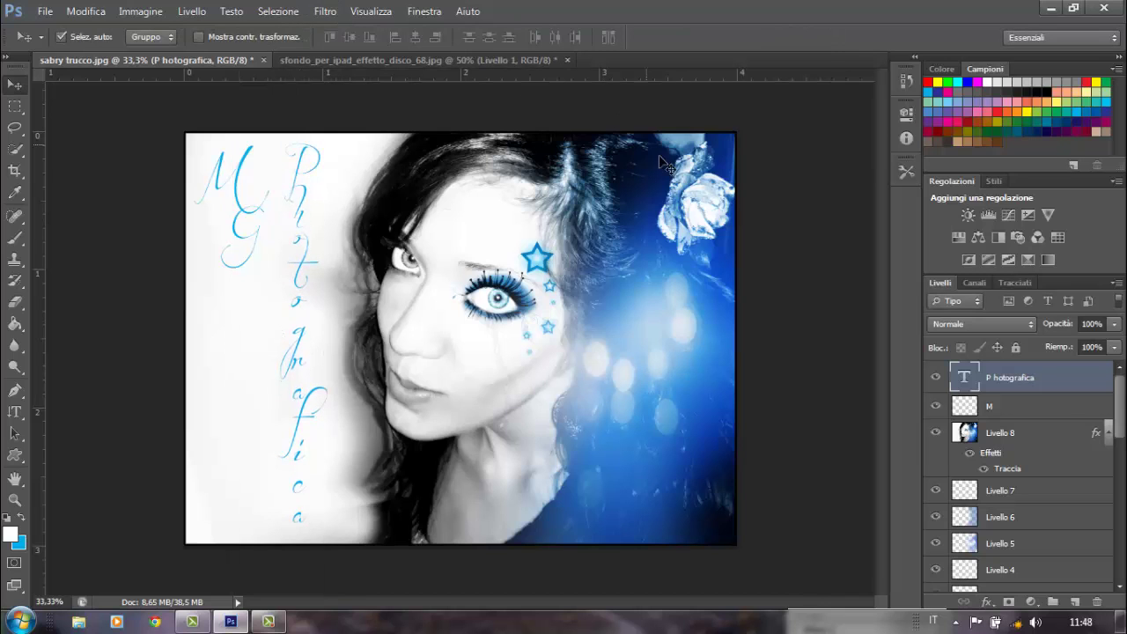
Rasterize the lettering and merge it down into the M layer and the portrait layer
right_click(1057, 392)
click(968, 239)
right_click(1060, 382)
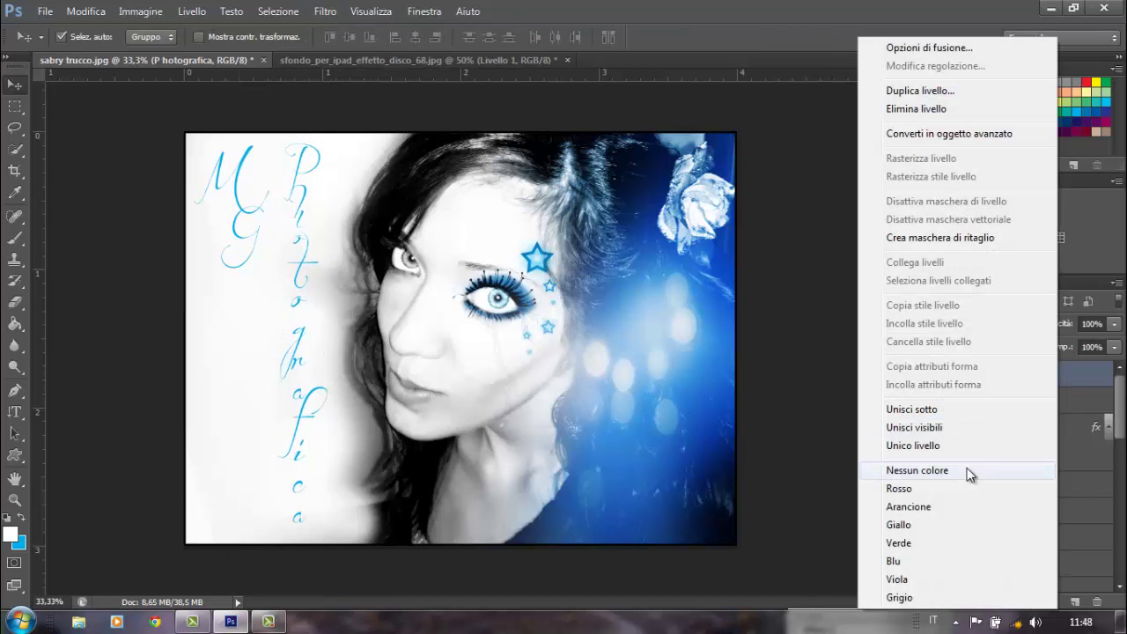
click(978, 405)
right_click(1019, 390)
click(916, 410)
Apply a Lens Correction vignette of -32 and fit the whole image on screen
click(325, 11)
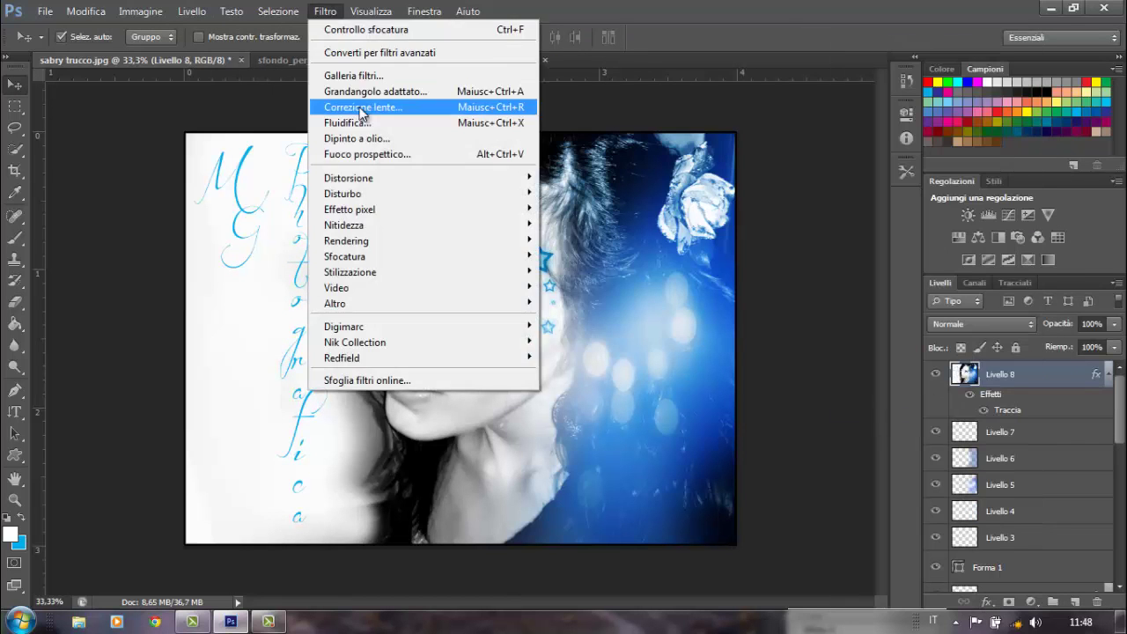
click(363, 106)
click(992, 98)
drag(975, 349, 942, 349)
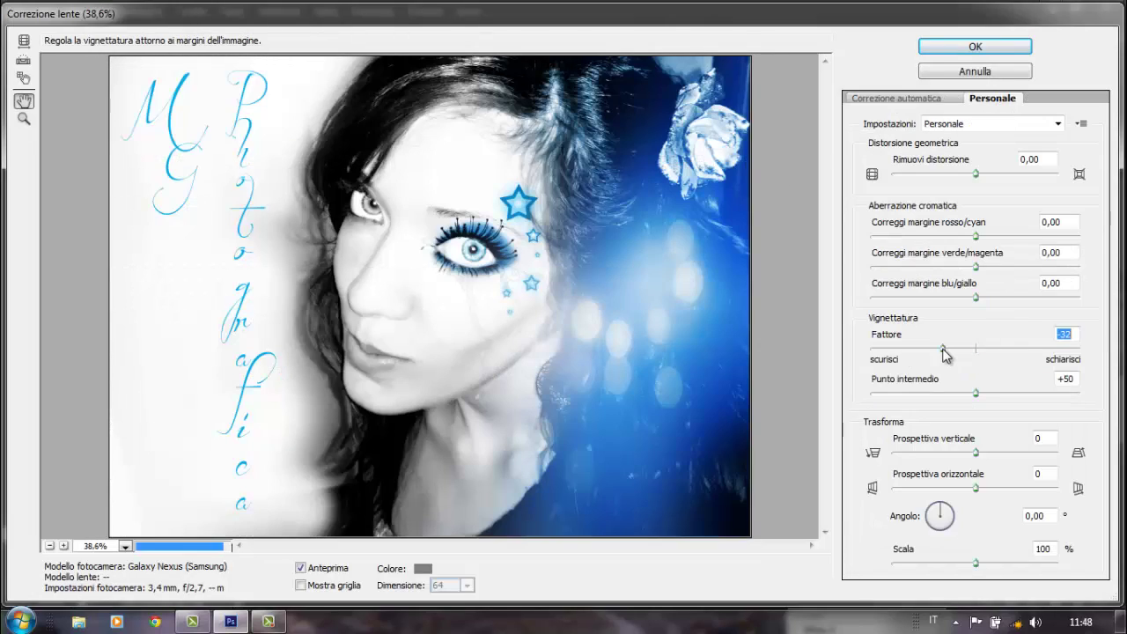
click(986, 46)
key(ctrl+plus)
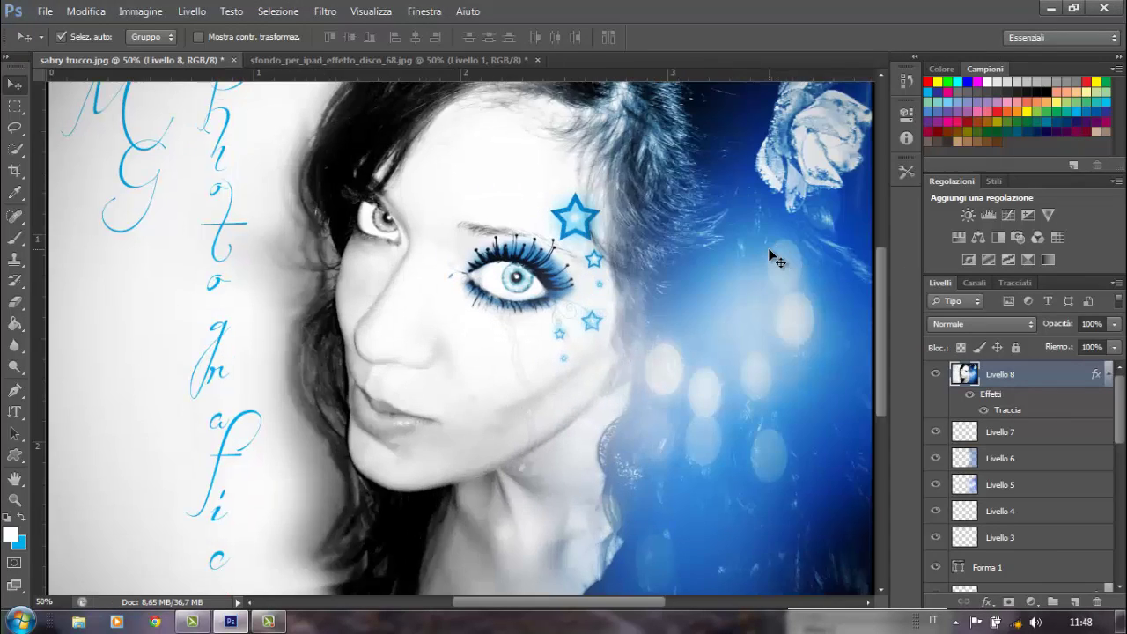
key(ctrl+plus)
key(ctrl+minus)
key(ctrl+0)
click(15, 500)
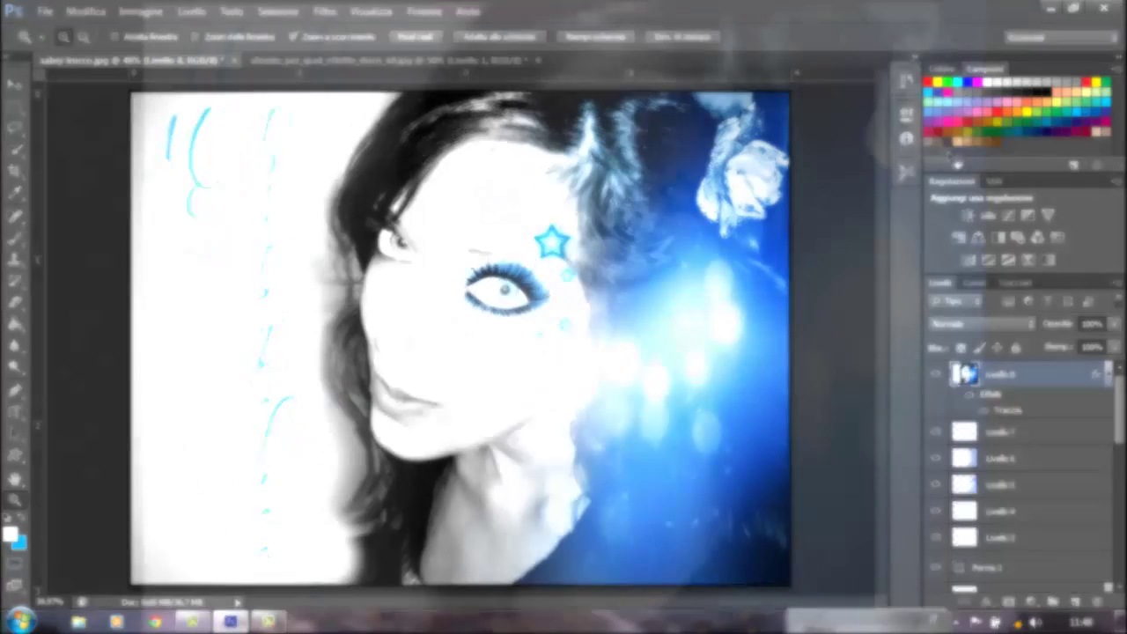